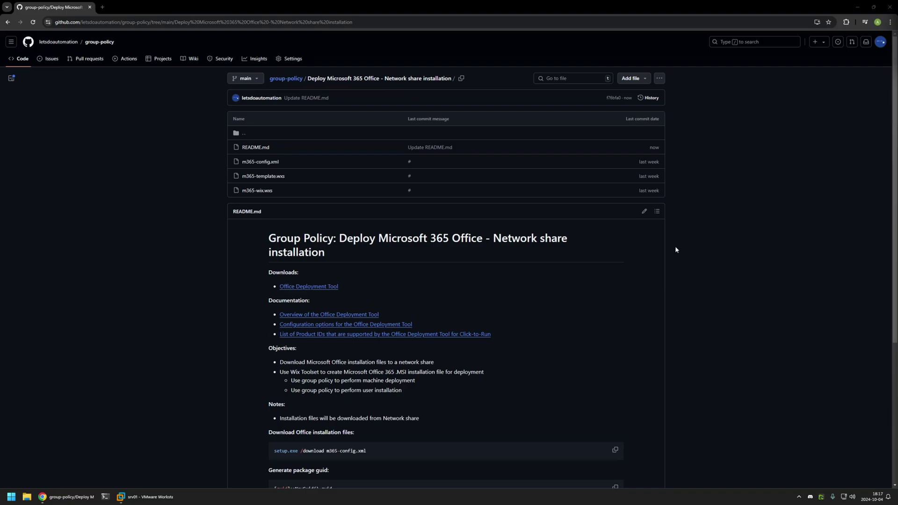
- Scroll to the README's end and highlight the Windows server, Group Policy and WiX Toolset 4 CLI links
{"action": "scroll", "coordinate": [675, 250], "scroll_direction": "down", "scroll_amount": 4}
{"action": "left_click_drag", "start_coordinate": [451, 459], "coordinate": [256, 338]}
{"action": "left_click", "coordinate": [346, 339]}
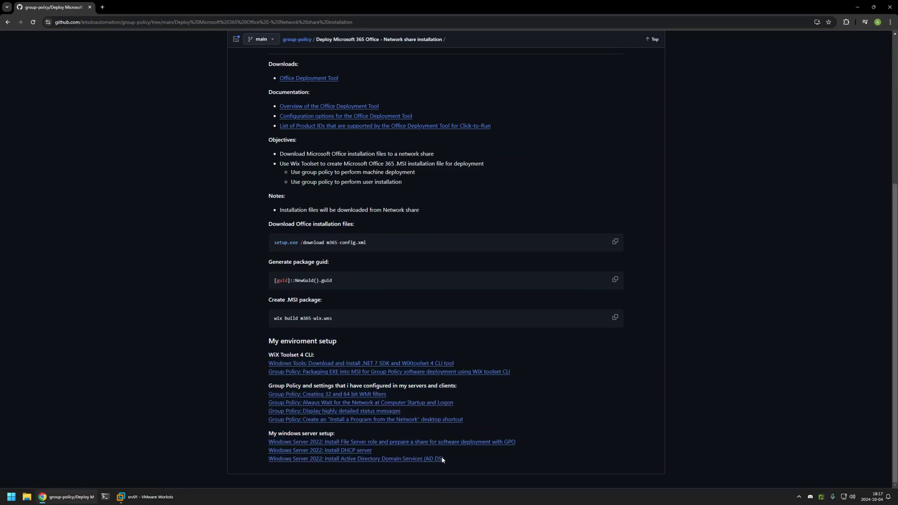
{"action": "left_click_drag", "start_coordinate": [442, 459], "coordinate": [268, 431]}
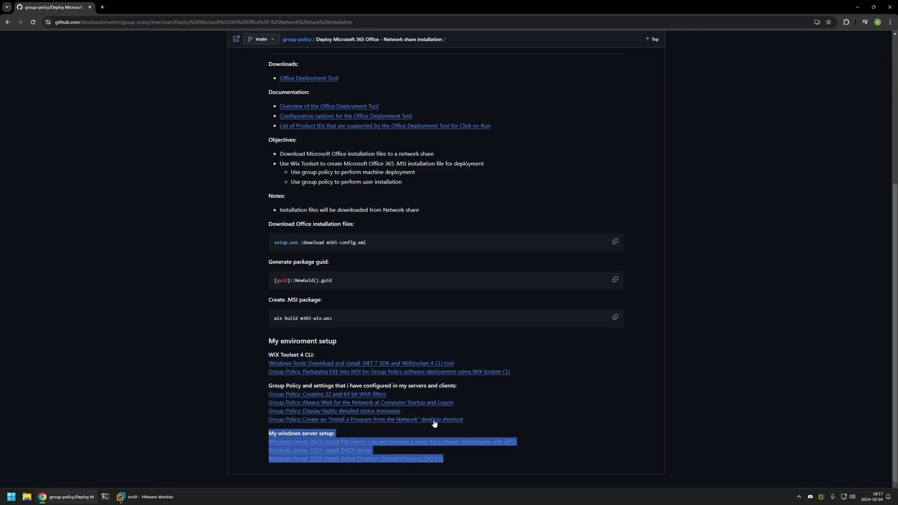
{"action": "left_click_drag", "start_coordinate": [464, 420], "coordinate": [267, 384]}
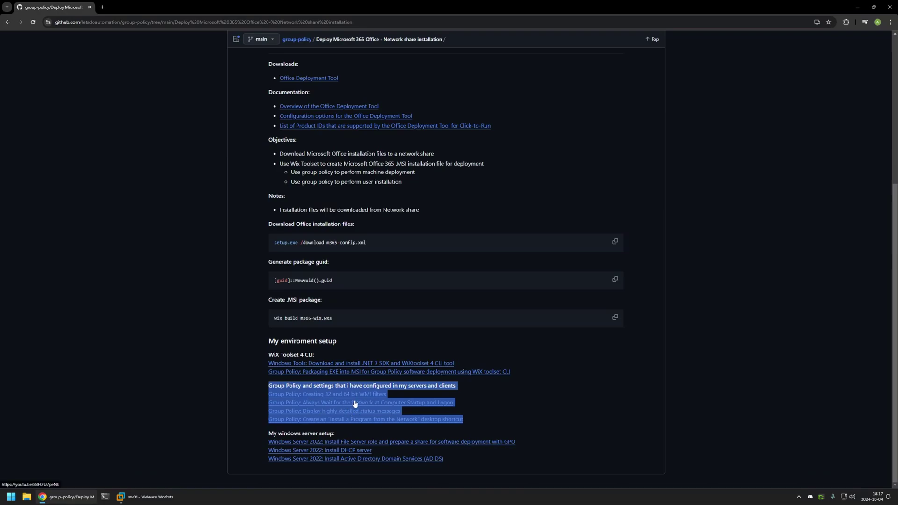
{"action": "left_click", "coordinate": [499, 389]}
{"action": "left_click_drag", "start_coordinate": [517, 371], "coordinate": [268, 354]}
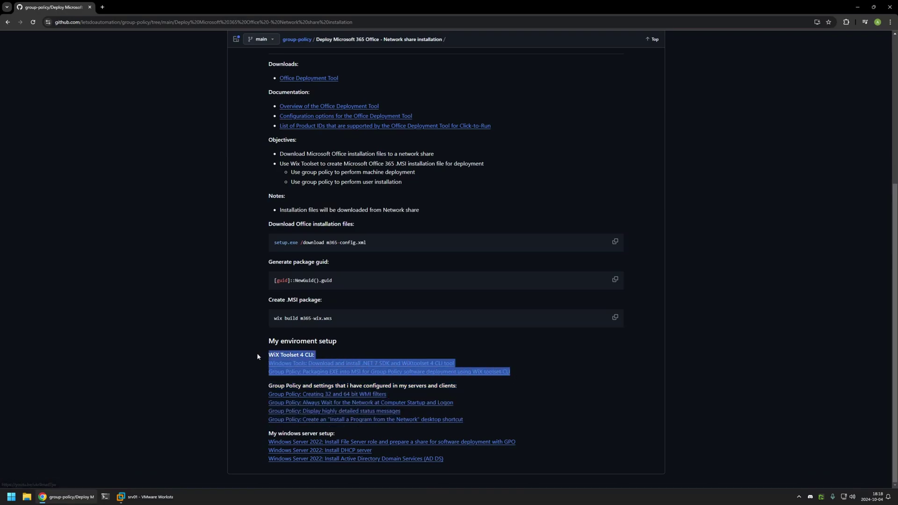
{"action": "left_click", "coordinate": [319, 358]}
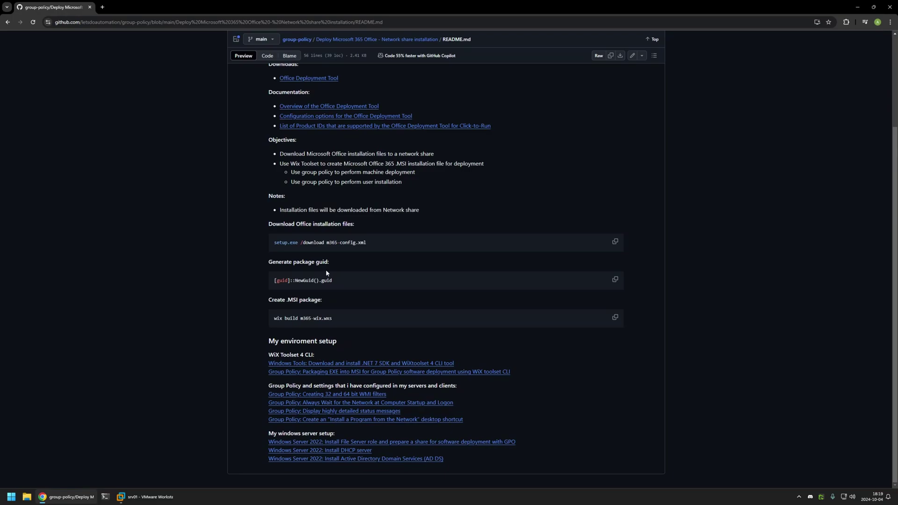
{"action": "left_click_drag", "start_coordinate": [404, 183], "coordinate": [272, 152]}
{"action": "left_click", "coordinate": [337, 154]}
{"action": "left_click_drag", "start_coordinate": [434, 154], "coordinate": [277, 159]}
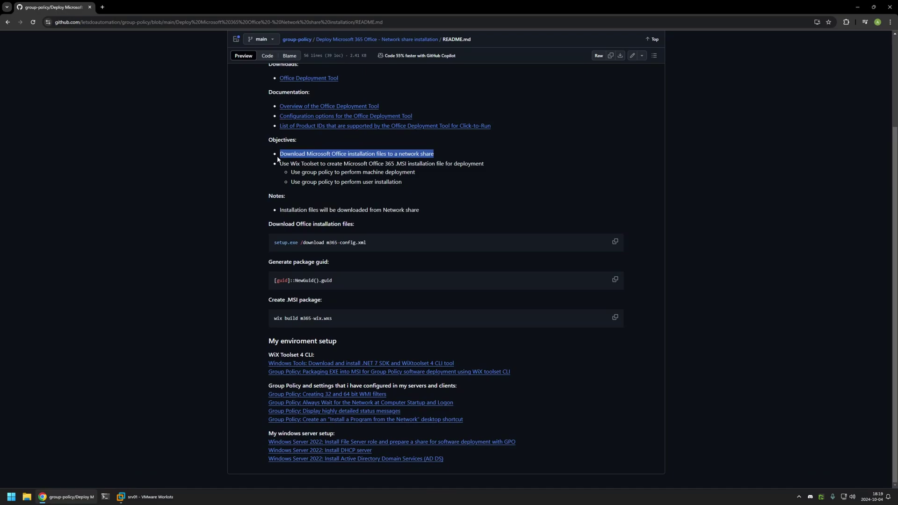
{"action": "left_click", "coordinate": [280, 160]}
{"action": "left_click_drag", "start_coordinate": [292, 162], "coordinate": [434, 170]}
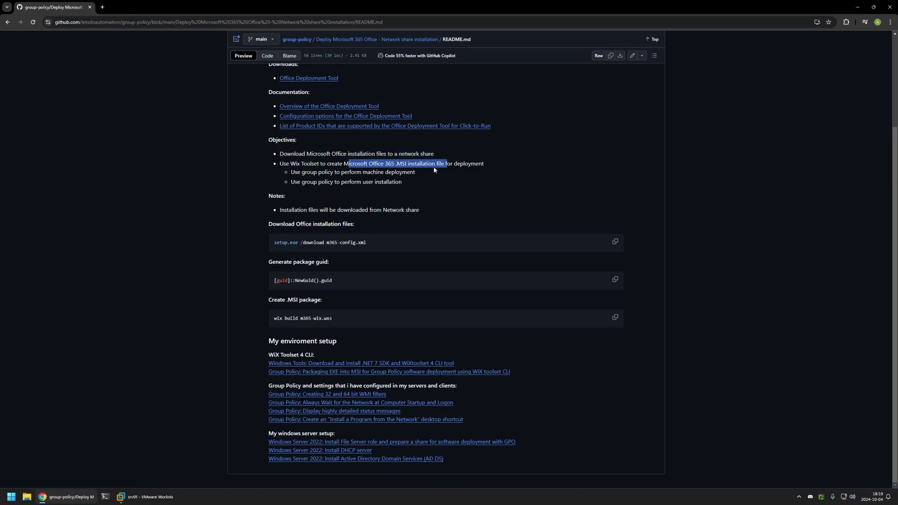
{"action": "left_click", "coordinate": [419, 175]}
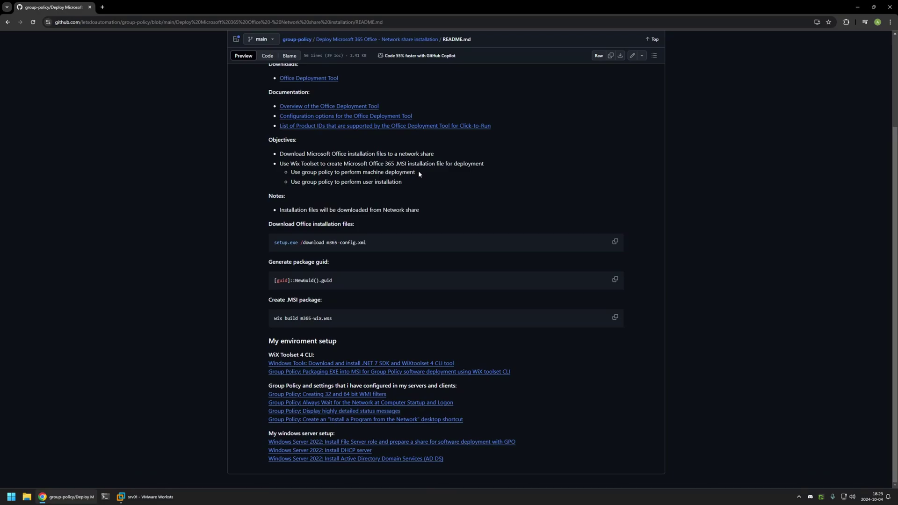
{"action": "left_click_drag", "start_coordinate": [291, 172], "coordinate": [412, 172]}
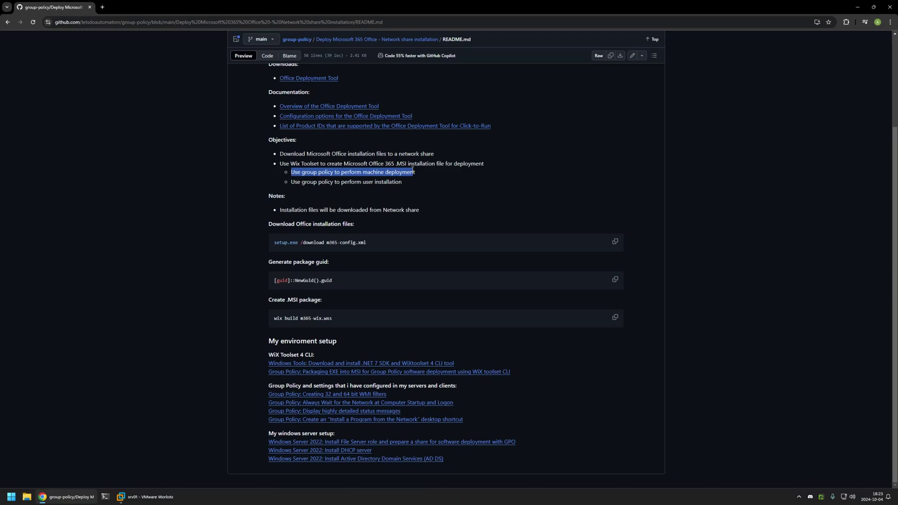
{"action": "left_click", "coordinate": [419, 172]}
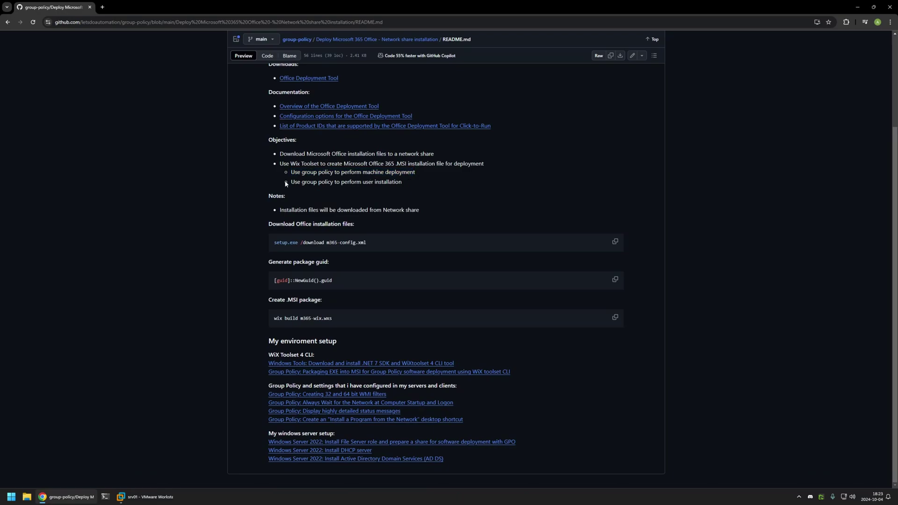
{"action": "left_click_drag", "start_coordinate": [291, 182], "coordinate": [405, 182]}
{"action": "left_click", "coordinate": [405, 181]}
- Download officedeploymenttool_17830-20162.exe from Microsoft's Office Deployment Tool page, then close that tab
{"action": "left_click", "coordinate": [309, 78]}
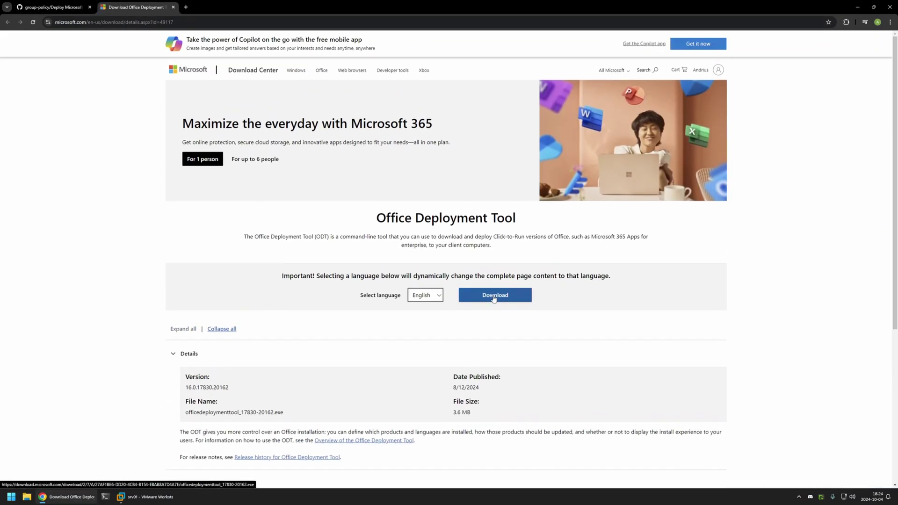
{"action": "left_click", "coordinate": [494, 299]}
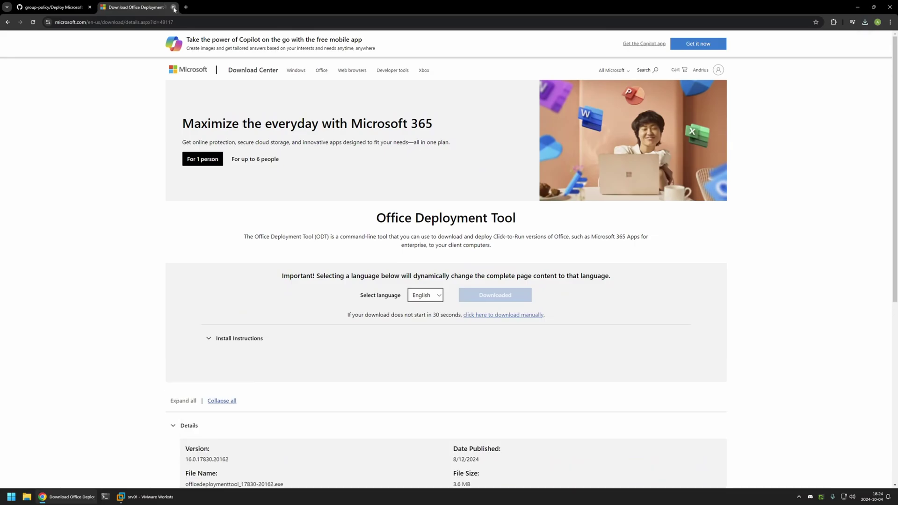
{"action": "key", "text": "ctrl+w"}
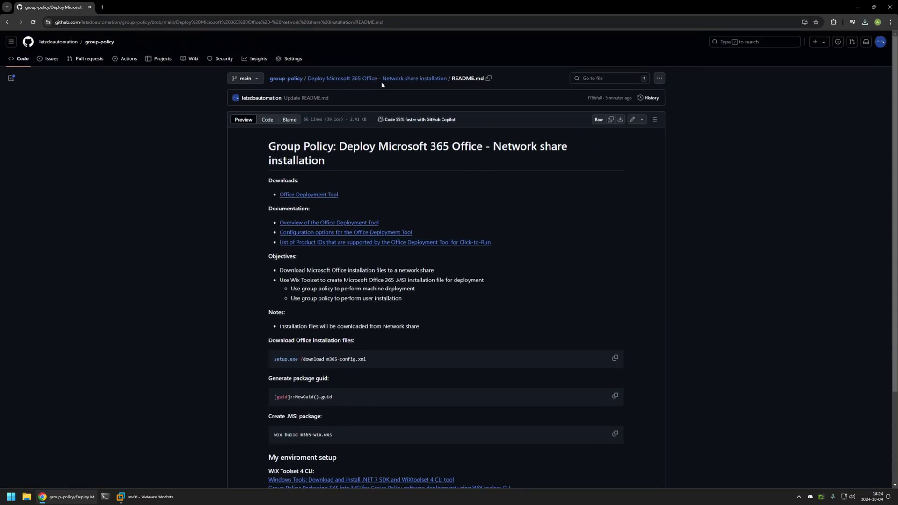
- Go to the deployment folder listing and open m365-config.xml in a new tab
{"action": "left_click", "coordinate": [376, 79]}
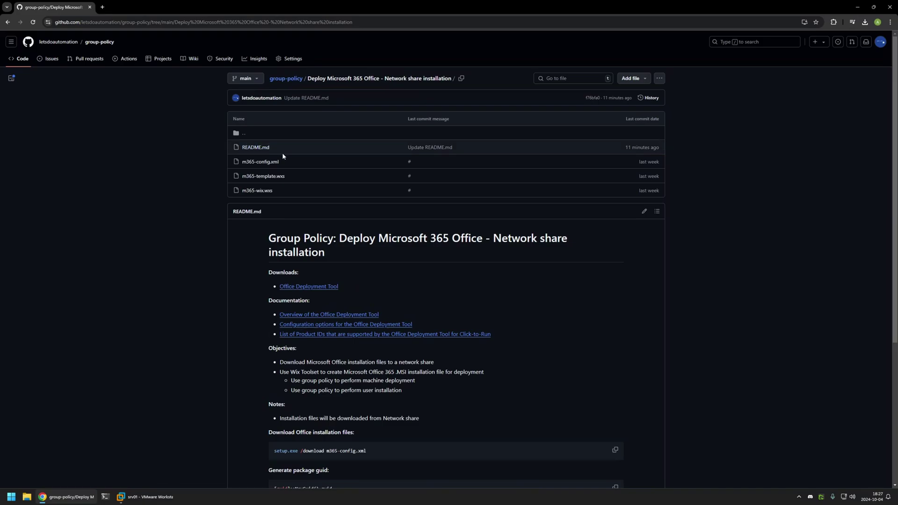
{"action": "left_click_drag", "start_coordinate": [281, 162], "coordinate": [243, 164]}
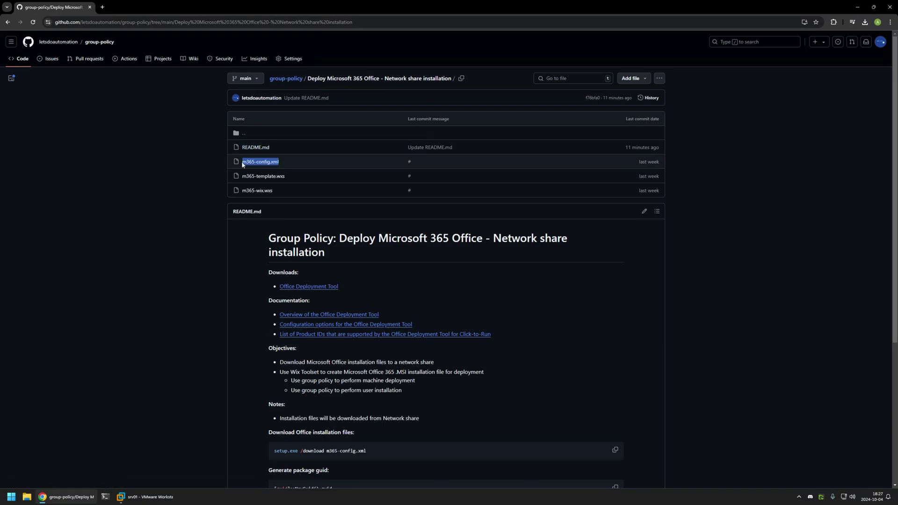
{"action": "left_click", "coordinate": [242, 164], "text": "ctrl+shift"}
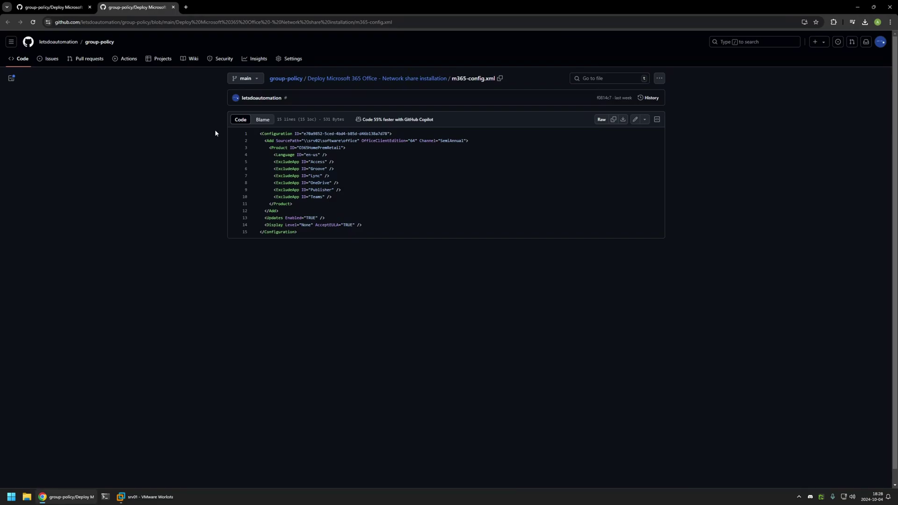
- Review the Display Level and SourcePath lines, download m365-config.xml raw, and close its tab
{"action": "left_click_drag", "start_coordinate": [266, 225], "coordinate": [351, 224]}
{"action": "left_click_drag", "start_coordinate": [275, 140], "coordinate": [353, 144]}
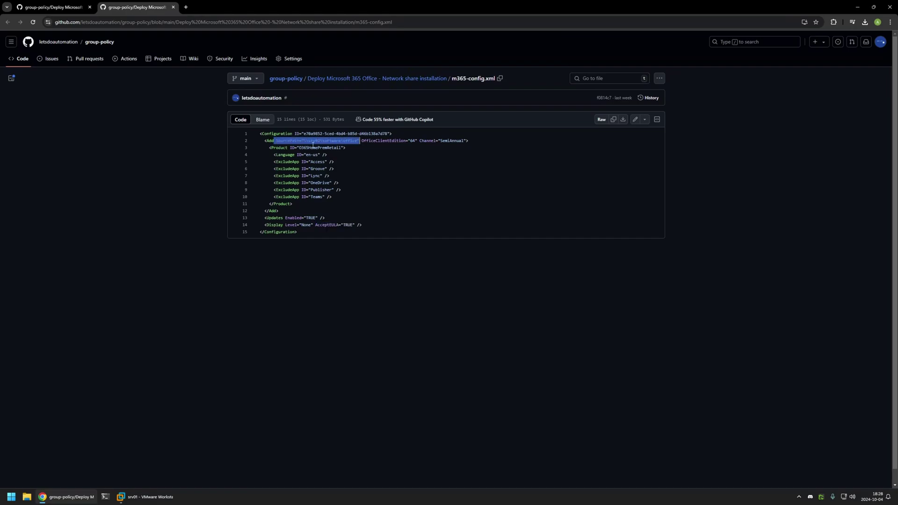
{"action": "left_click", "coordinate": [221, 139]}
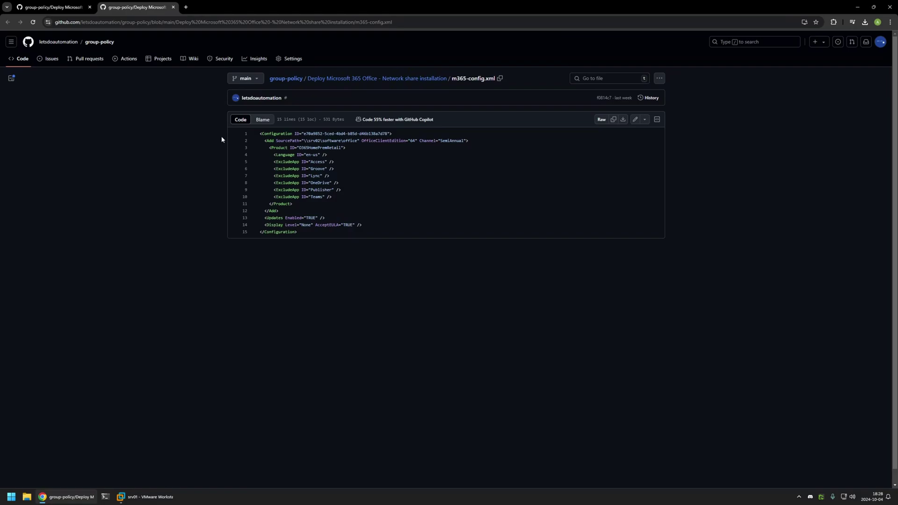
{"action": "left_click", "coordinate": [624, 119]}
{"action": "left_click", "coordinate": [173, 7]}
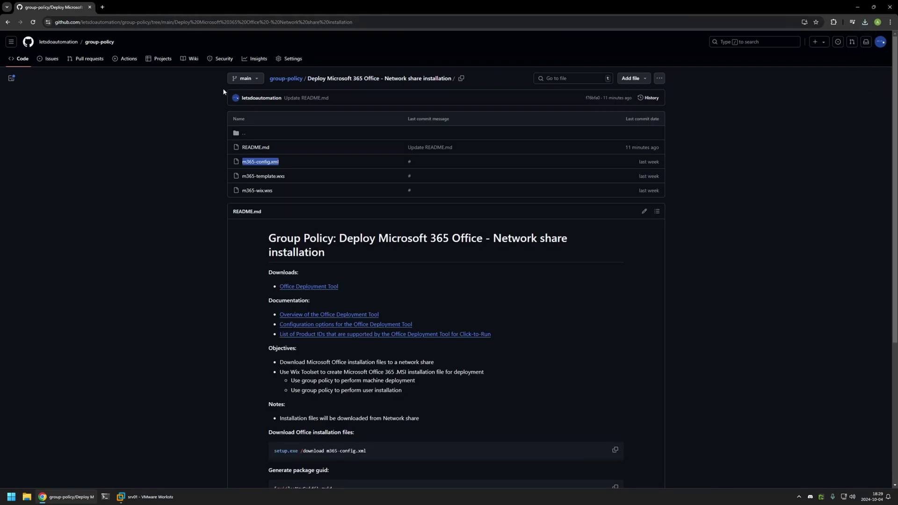
- Open m365-wix.wxs to review its define lines 1-7, then return to the folder listing
{"action": "left_click", "coordinate": [219, 161]}
{"action": "left_click_drag", "start_coordinate": [285, 192], "coordinate": [238, 178]}
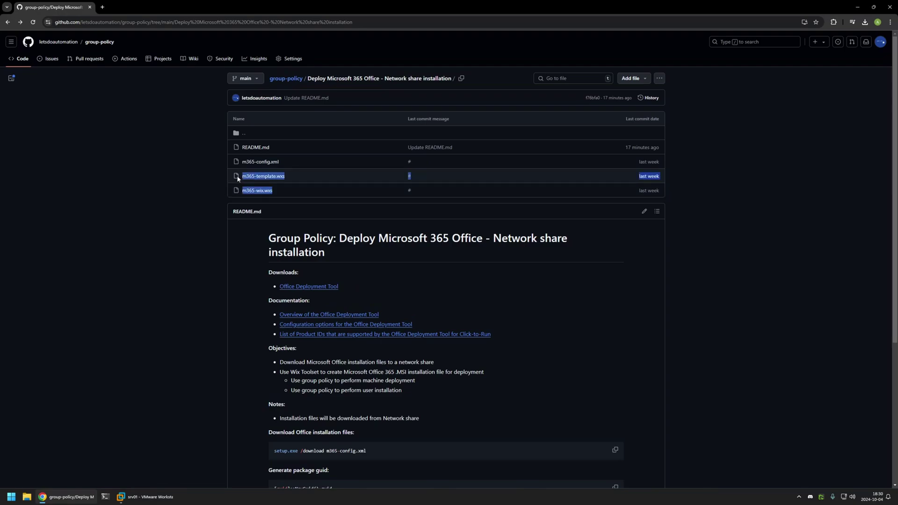
{"action": "left_click", "coordinate": [201, 180]}
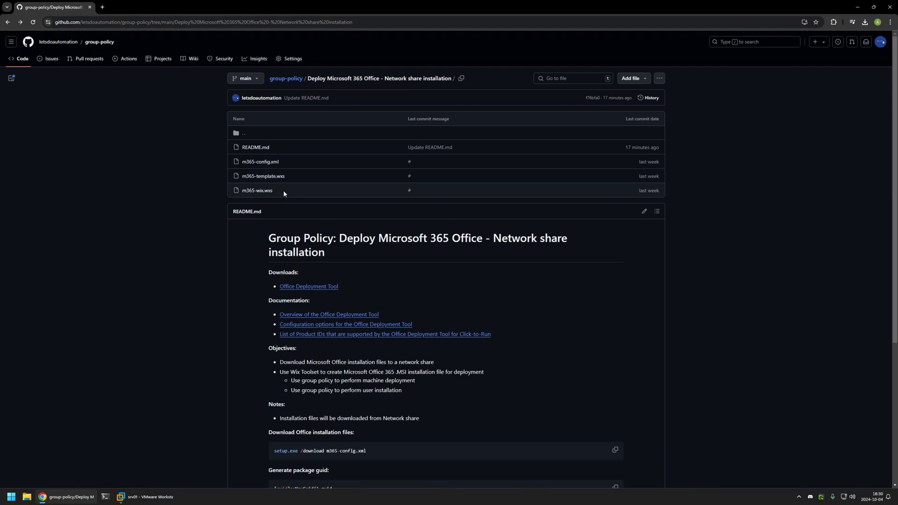
{"action": "left_click_drag", "start_coordinate": [276, 193], "coordinate": [243, 192]}
{"action": "left_click", "coordinate": [257, 194]}
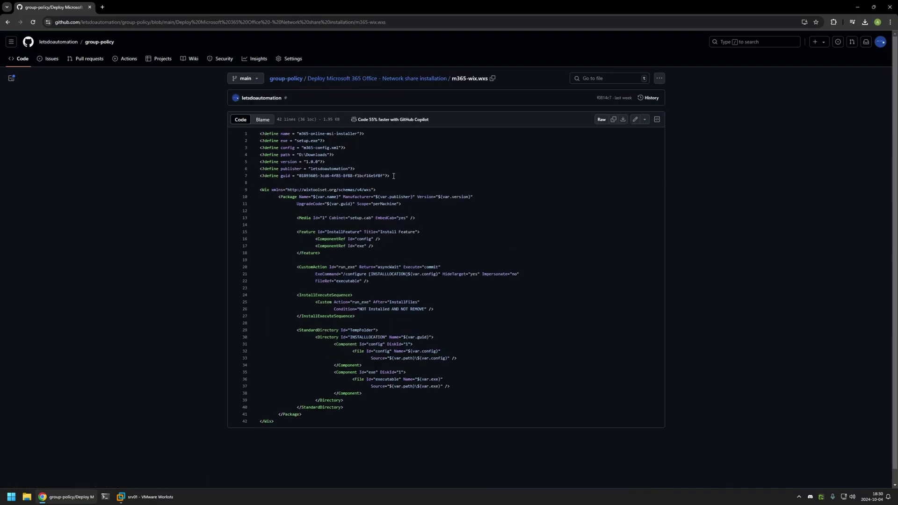
{"action": "left_click_drag", "start_coordinate": [393, 176], "coordinate": [260, 131]}
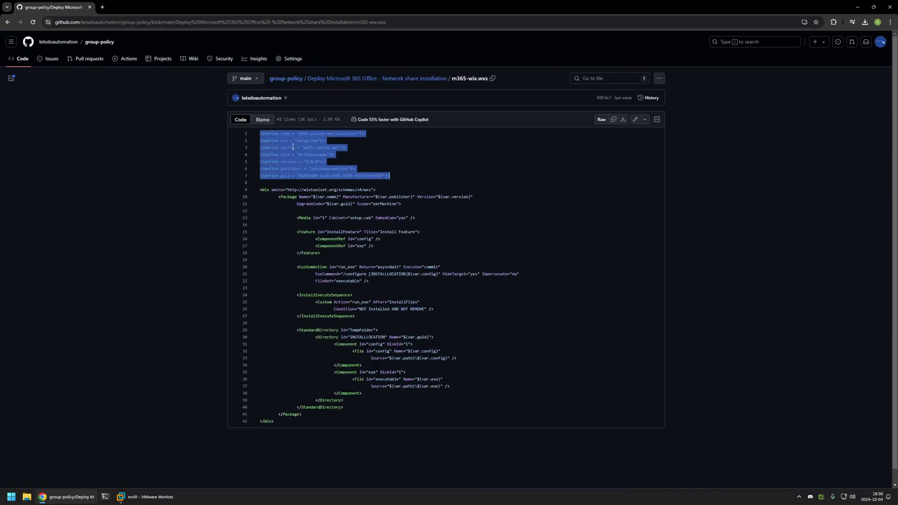
{"action": "left_click", "coordinate": [207, 141]}
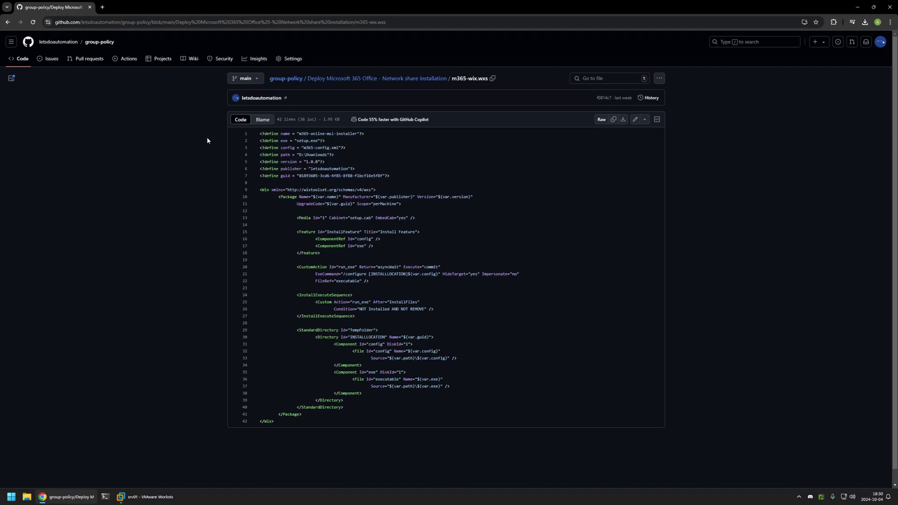
{"action": "key", "text": "alt+Left"}
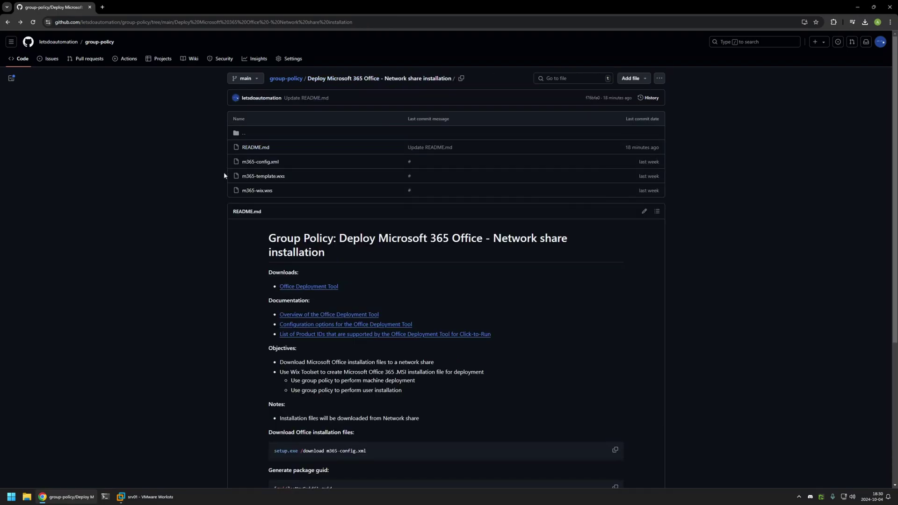
- Download the raw m365-template.wxs file and go back to the folder listing
{"action": "left_click_drag", "start_coordinate": [290, 176], "coordinate": [241, 180]}
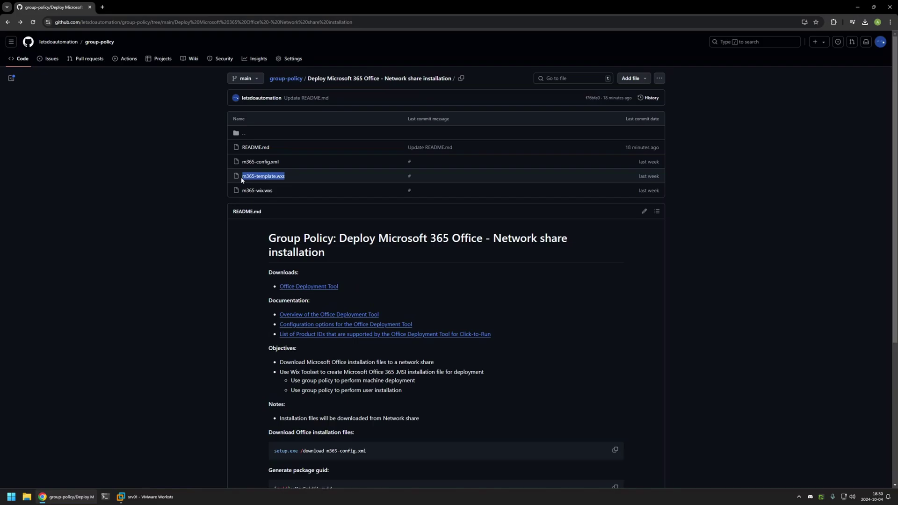
{"action": "left_click", "coordinate": [280, 175]}
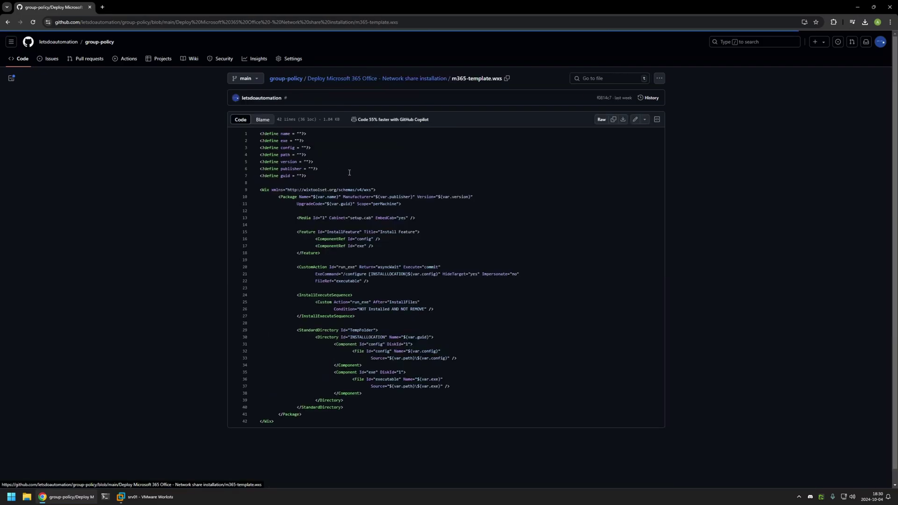
{"action": "left_click", "coordinate": [624, 119]}
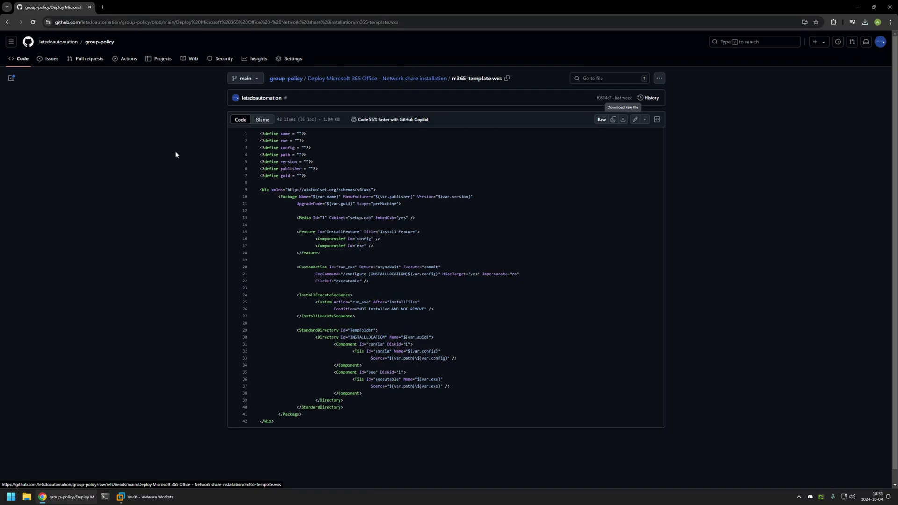
{"action": "key", "text": "alt+Left"}
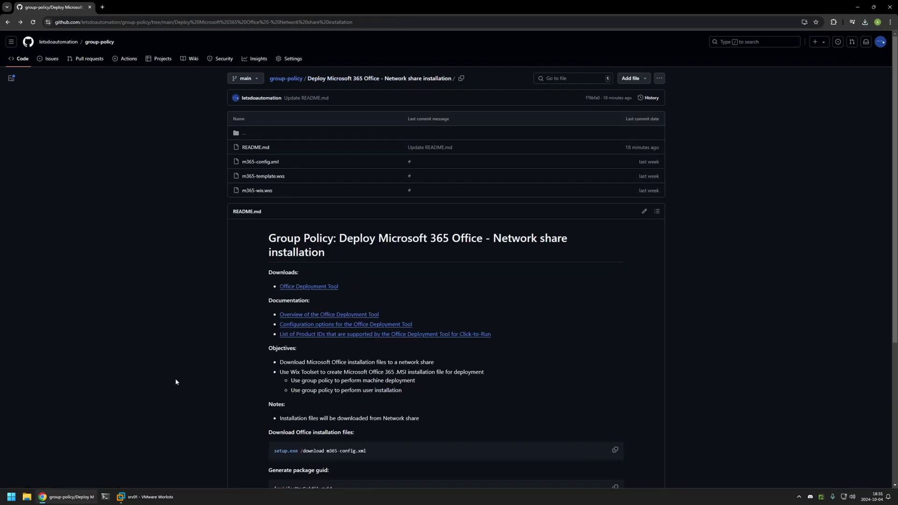
- Open Downloads from the File Explorer taskbar jump list
{"action": "right_click", "coordinate": [27, 496]}
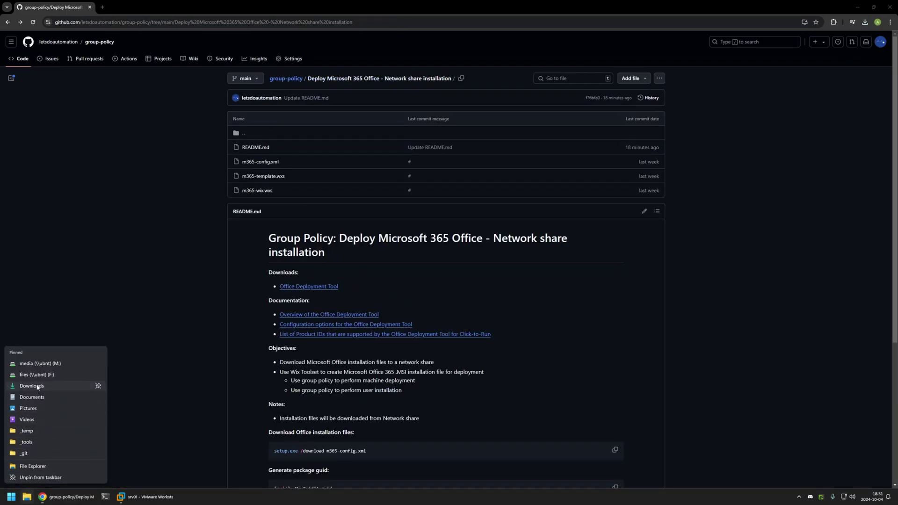
{"action": "left_click", "coordinate": [34, 394]}
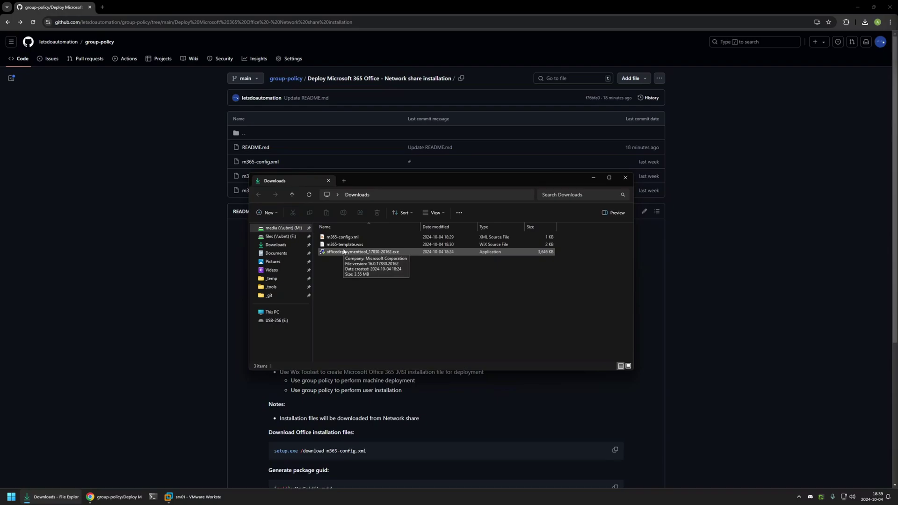
- Extract officedeploymenttool_17830-20162.exe into its own folder with 7-Zip
{"action": "right_click", "coordinate": [343, 252]}
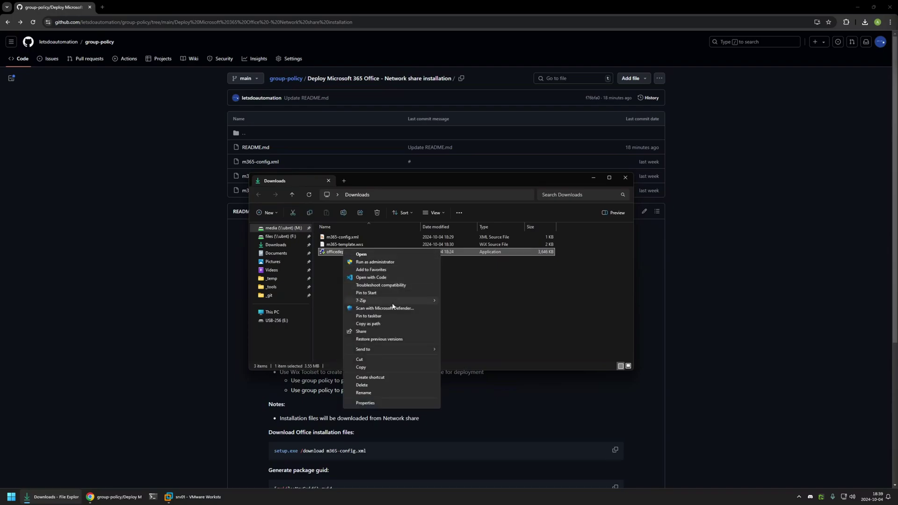
{"action": "mouse_move", "coordinate": [394, 302]}
{"action": "left_click", "coordinate": [510, 332]}
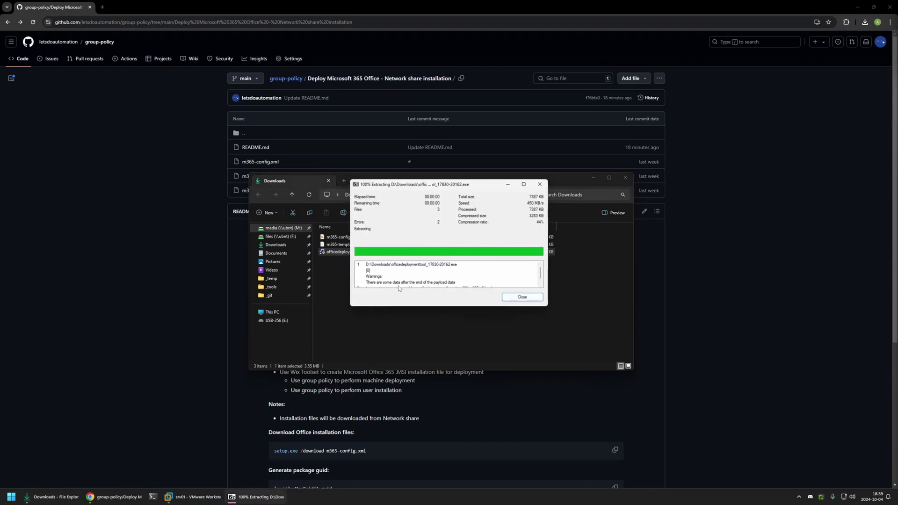
- Copy setup.exe from the extracted officedeploymenttool folder into Downloads
{"action": "double_click", "coordinate": [334, 259]}
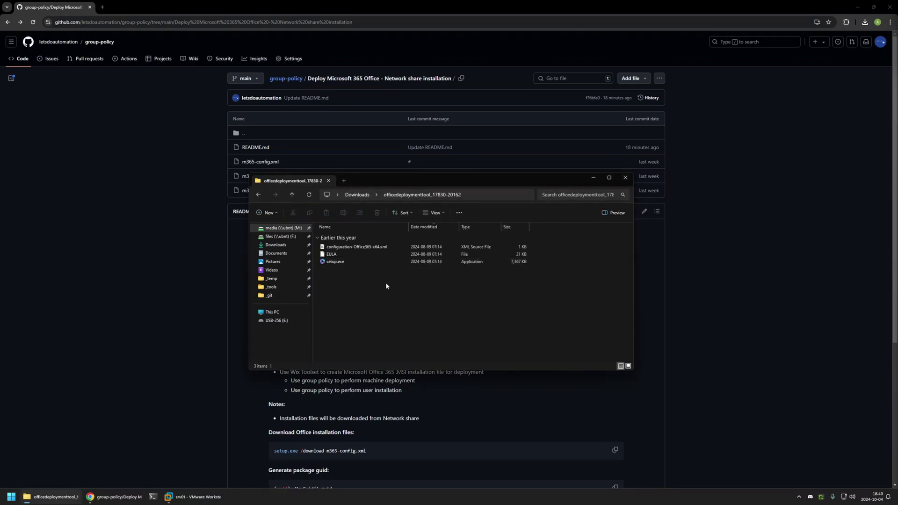
{"action": "right_click", "coordinate": [341, 263]}
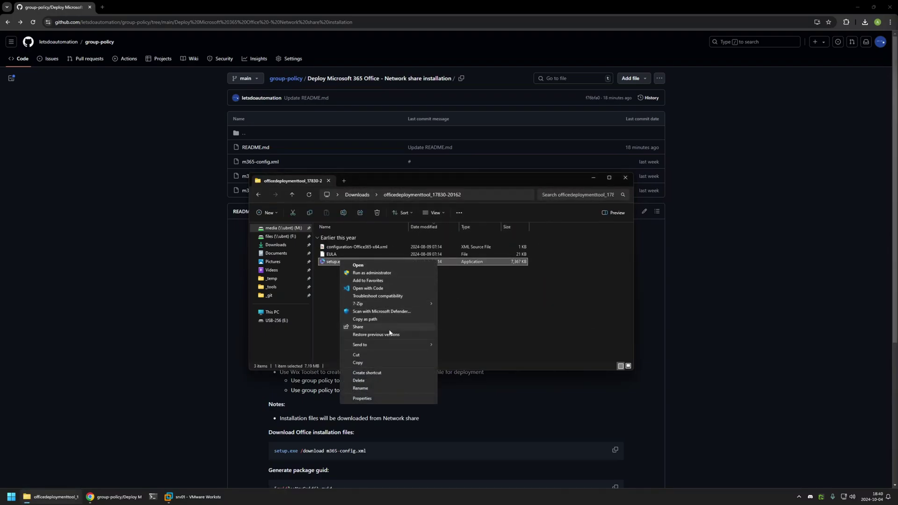
{"action": "left_click", "coordinate": [370, 363]}
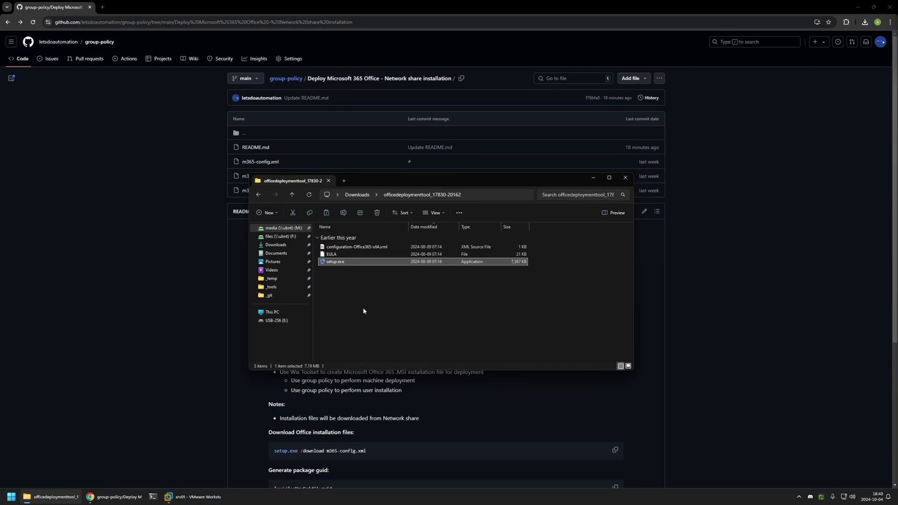
{"action": "key", "text": "alt+Left"}
{"action": "right_click", "coordinate": [363, 277]}
{"action": "left_click", "coordinate": [397, 323]}
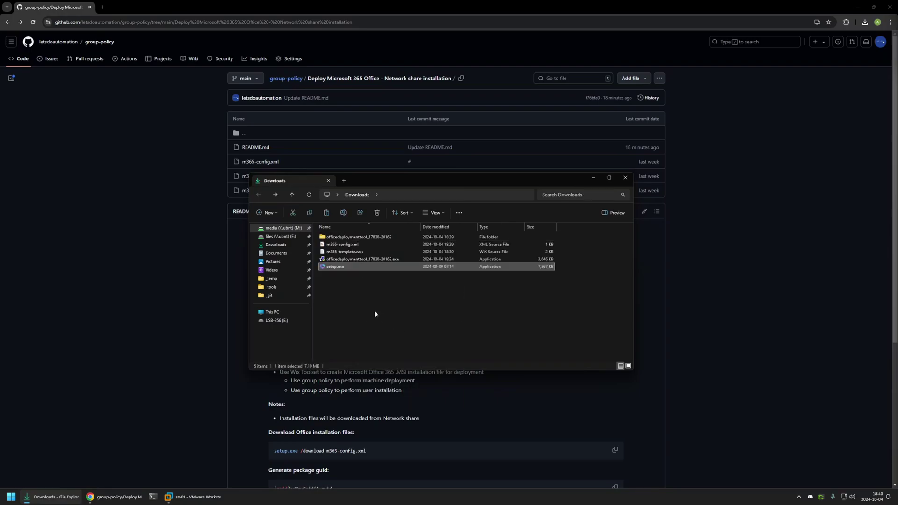
- Delete the installer exe and the extracted folder, leaving the three deployment files
{"action": "left_click", "coordinate": [364, 260]}
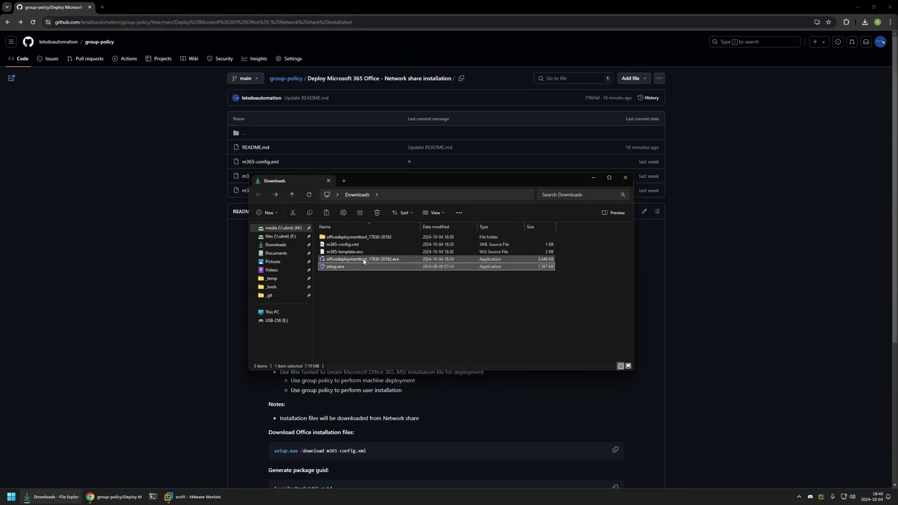
{"action": "left_click", "coordinate": [375, 237], "text": "ctrl"}
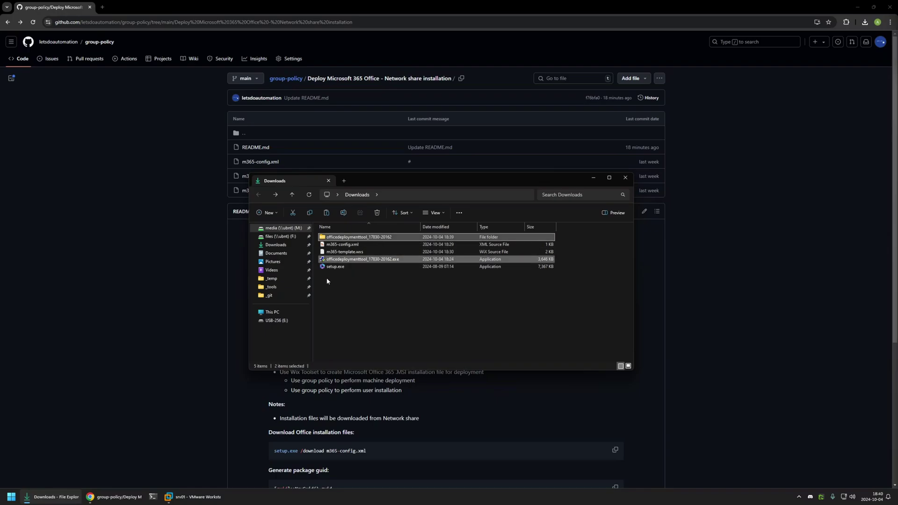
{"action": "key", "text": "Delete"}
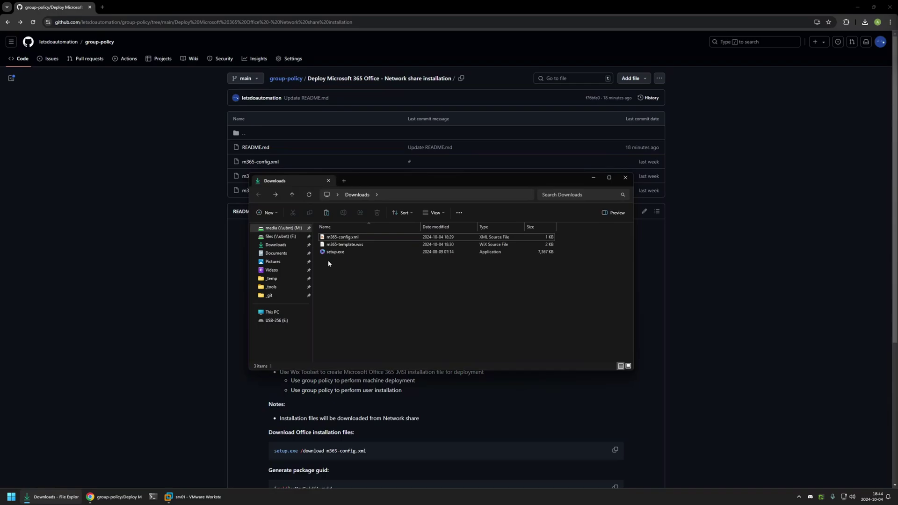
{"action": "left_click", "coordinate": [342, 239]}
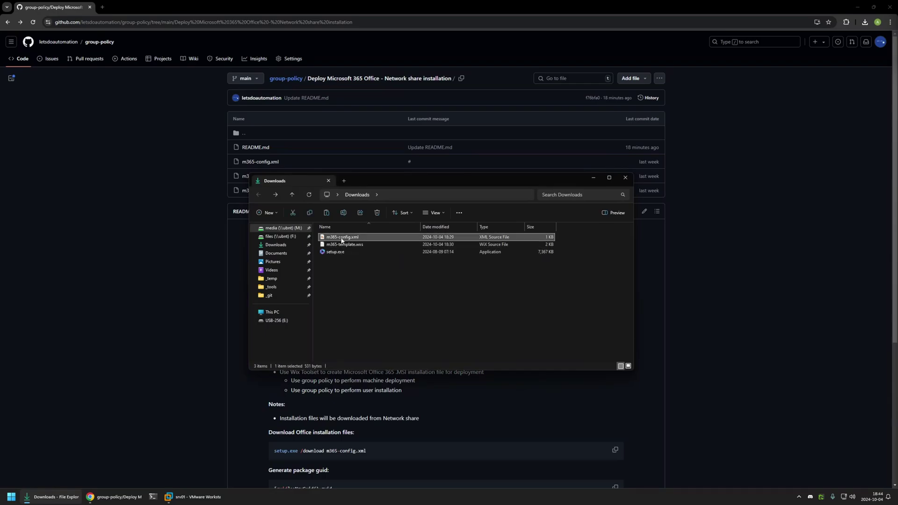
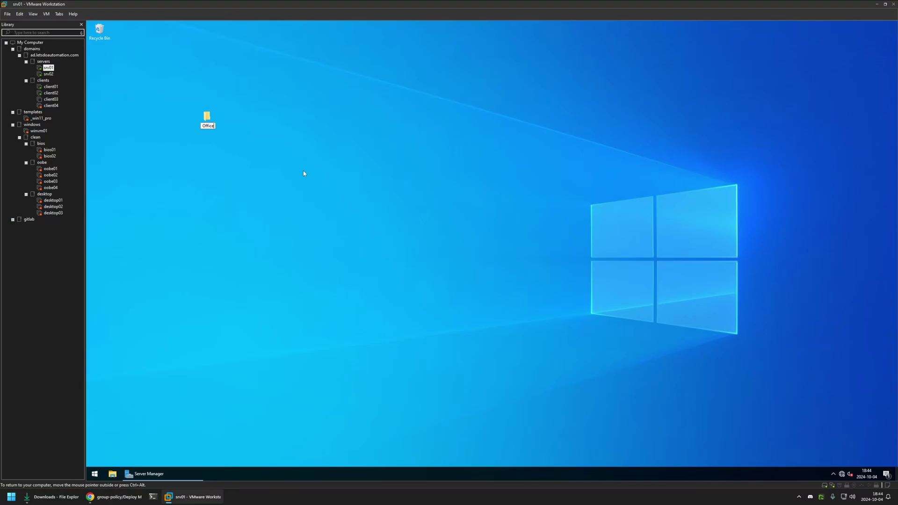
- Name the new folder Office and paste m365-config and setup into it
{"action": "key", "text": "Return"}
{"action": "key", "text": "Return"}
{"action": "right_click", "coordinate": [367, 193]}
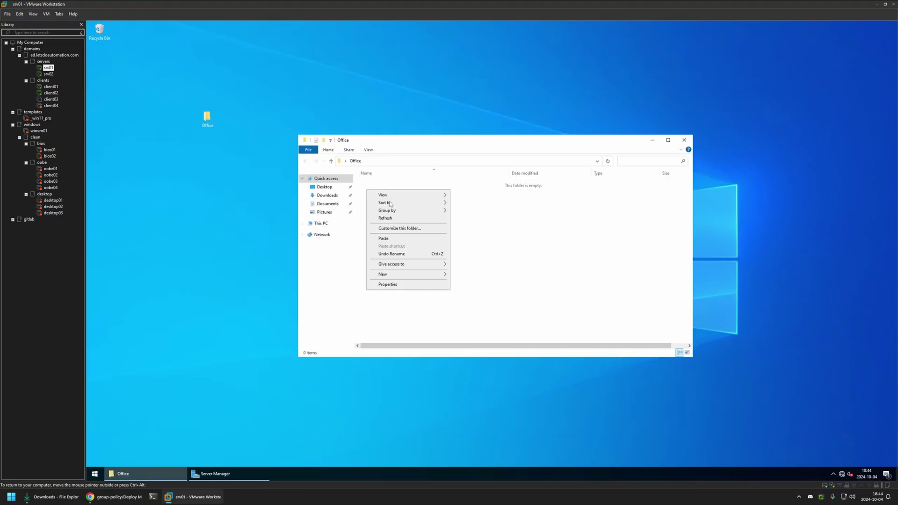
{"action": "left_click", "coordinate": [395, 241]}
{"action": "left_click", "coordinate": [370, 204]}
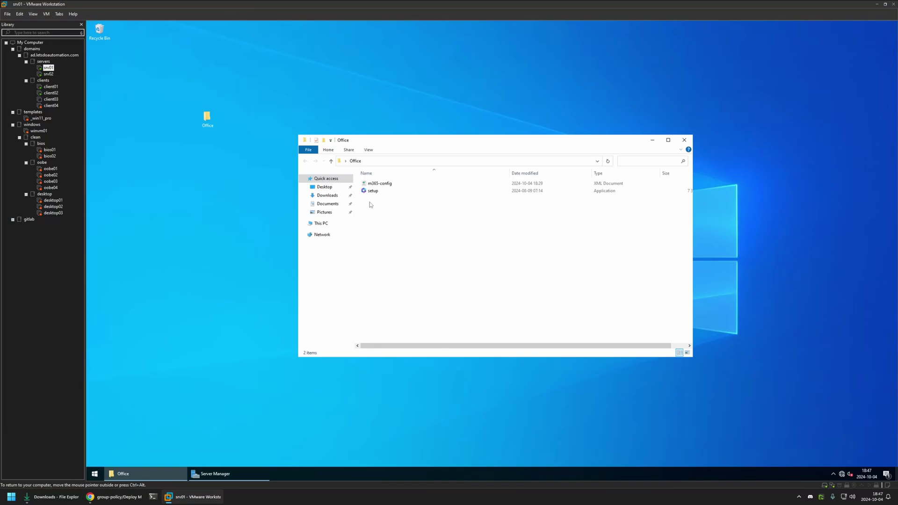
{"action": "left_click", "coordinate": [369, 204]}
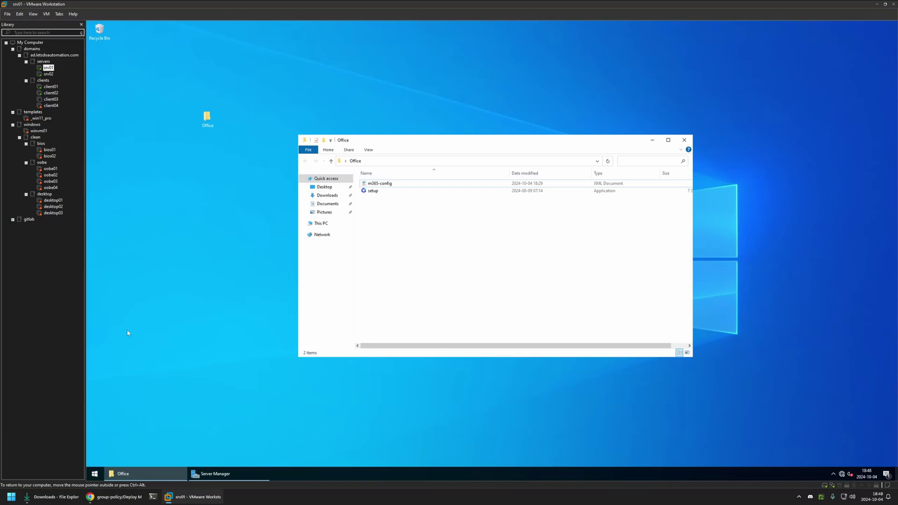
{"action": "left_click", "coordinate": [52, 497]}
- Open m365-config.xml in Visual Studio Code and inspect the SourcePath value on line 2
{"action": "right_click", "coordinate": [345, 238]}
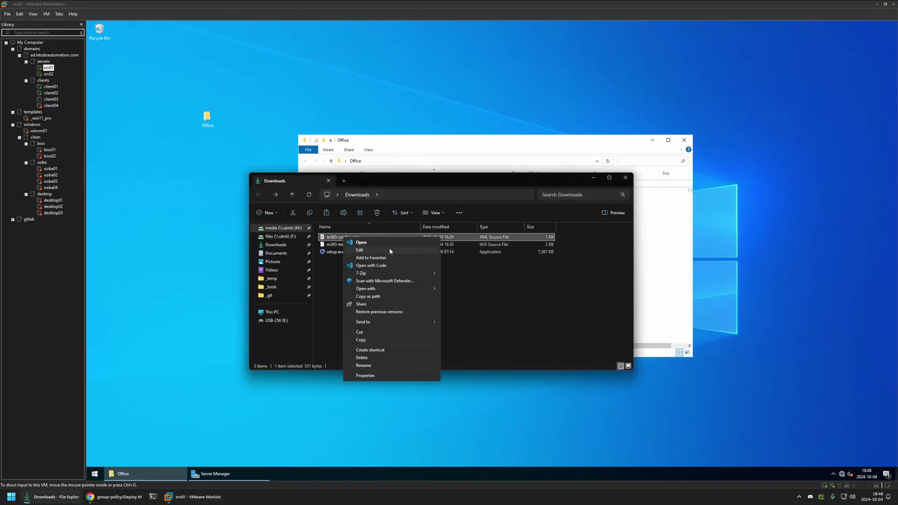
{"action": "left_click", "coordinate": [384, 265]}
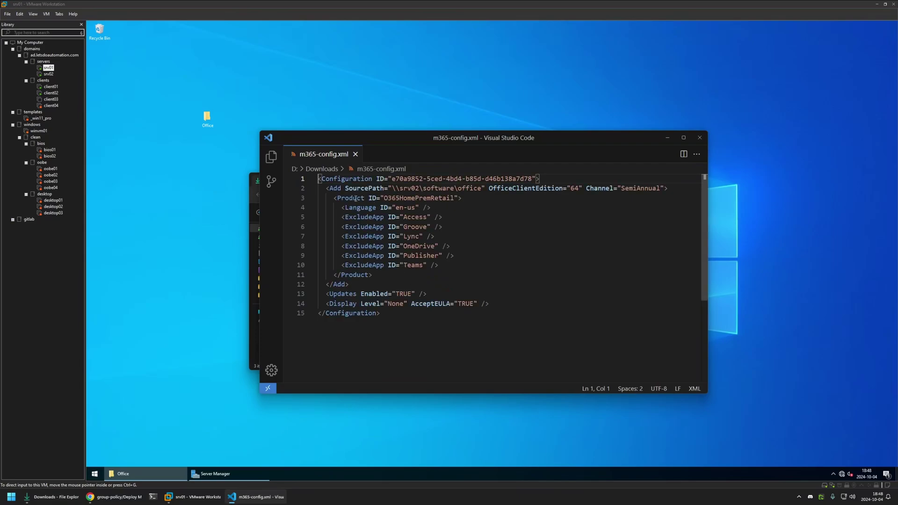
{"action": "left_click_drag", "start_coordinate": [344, 189], "coordinate": [486, 188]}
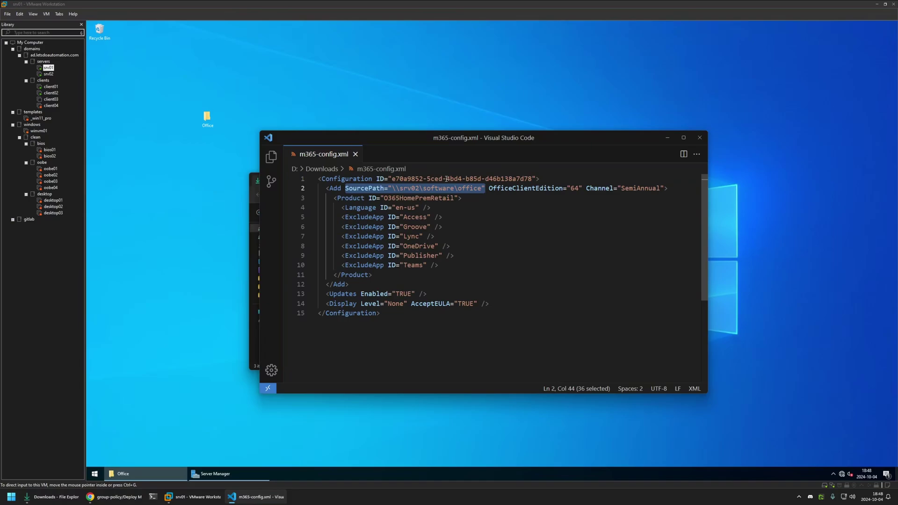
{"action": "left_click", "coordinate": [416, 189]}
- Select and copy the \\srv02\software\ share path from the SourcePath line
{"action": "left_click_drag", "start_coordinate": [423, 189], "coordinate": [394, 188]}
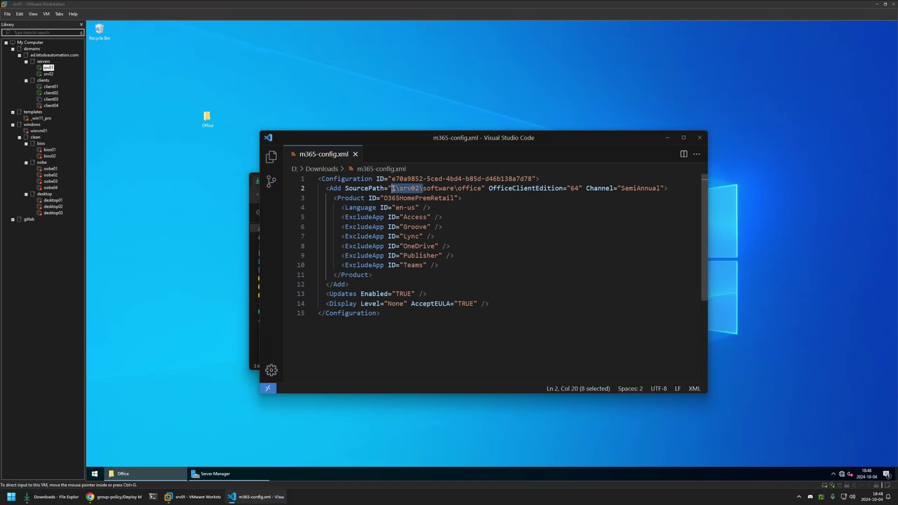
{"action": "left_click_drag", "start_coordinate": [454, 188], "coordinate": [423, 188]}
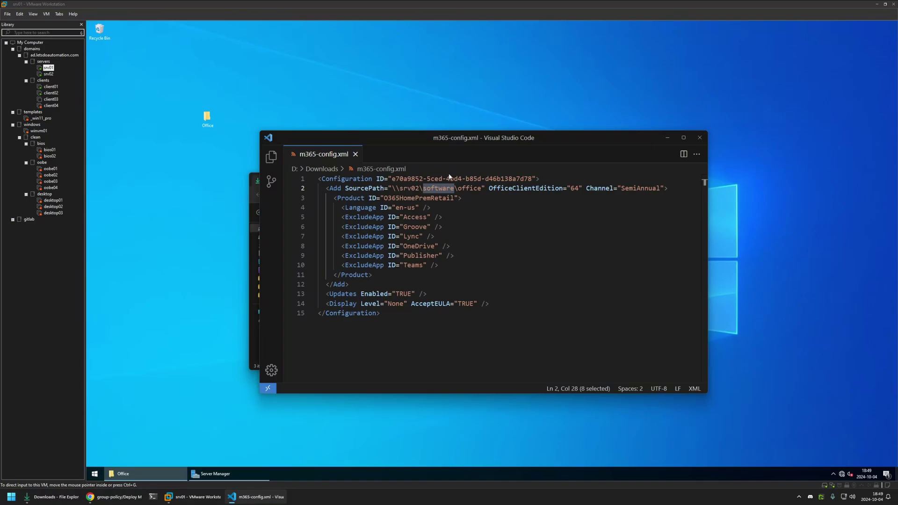
{"action": "double_click", "coordinate": [468, 188]}
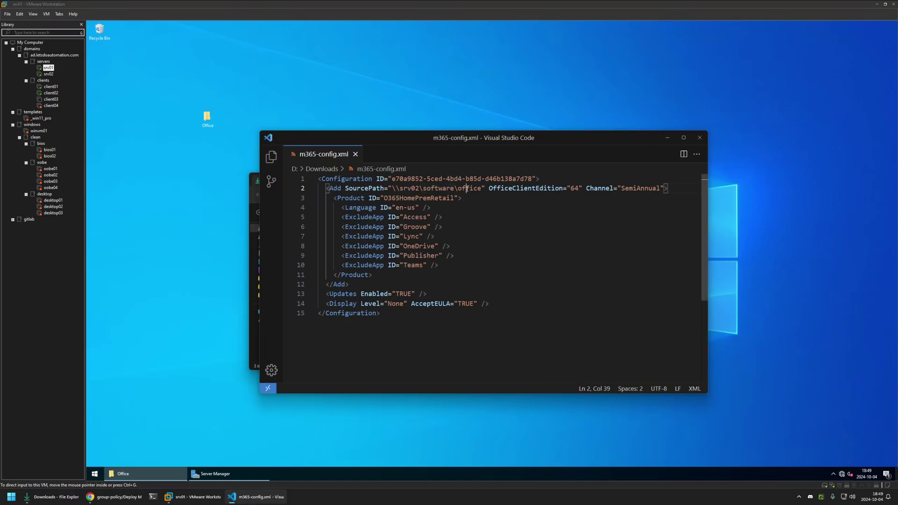
{"action": "left_click", "coordinate": [482, 187]}
{"action": "left_click", "coordinate": [455, 188]}
{"action": "left_click_drag", "start_coordinate": [458, 188], "coordinate": [393, 189]}
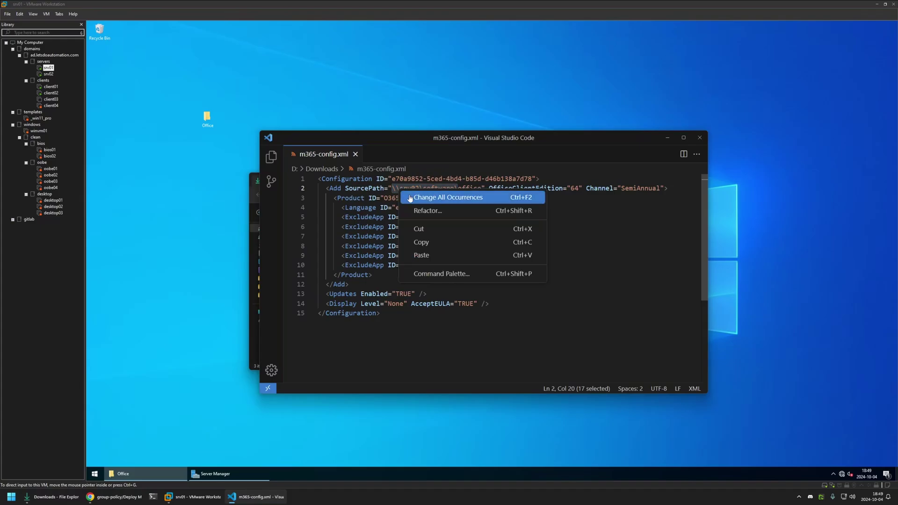
{"action": "right_click", "coordinate": [398, 190]}
{"action": "left_click", "coordinate": [423, 242]}
- Open a second File Explorer window at \\srv02\software and move it to the top left
{"action": "left_click", "coordinate": [667, 138]}
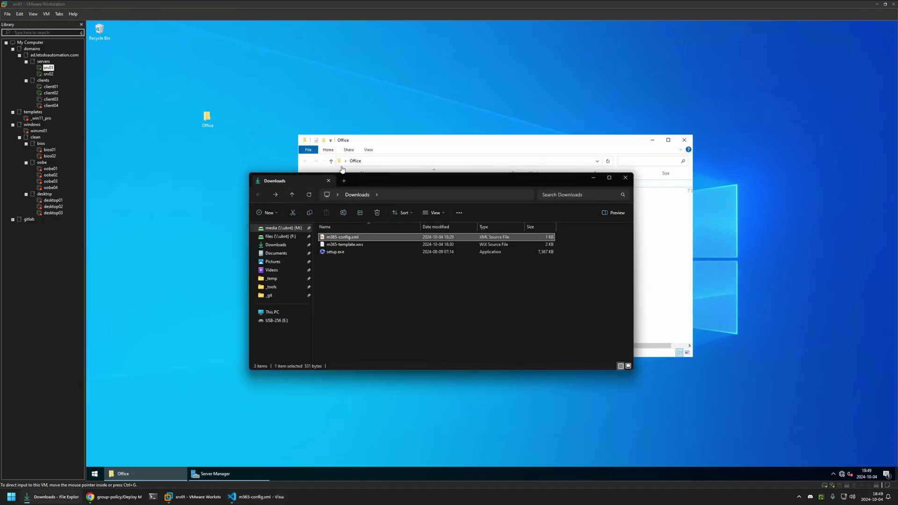
{"action": "left_click", "coordinate": [459, 142]}
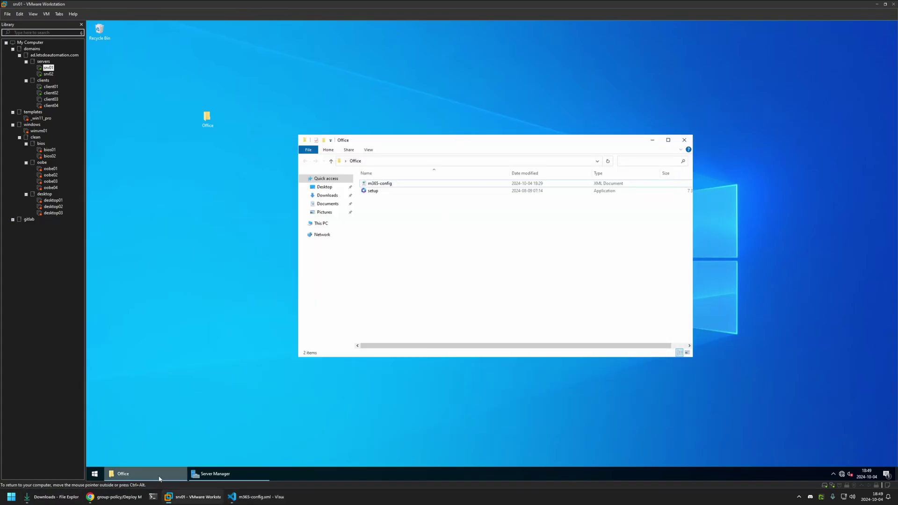
{"action": "right_click", "coordinate": [123, 473]}
{"action": "left_click", "coordinate": [145, 436]}
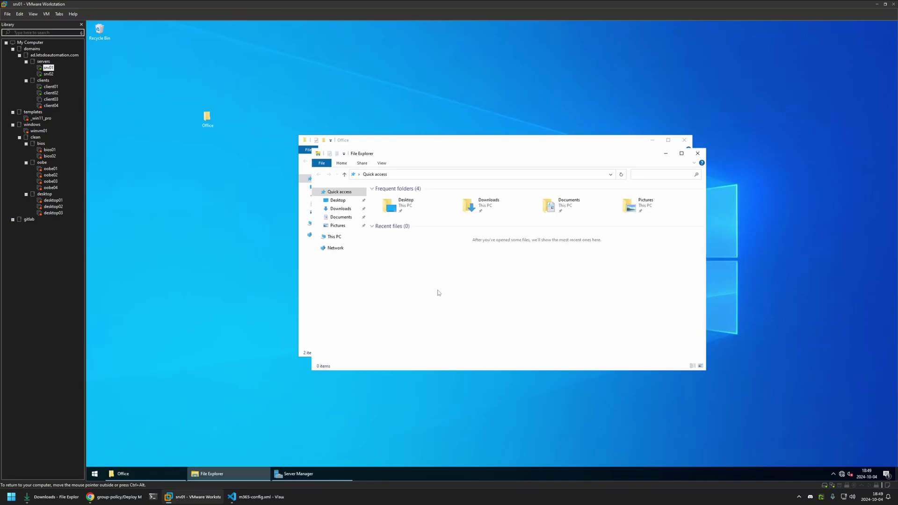
{"action": "left_click", "coordinate": [419, 174]}
{"action": "type", "text": "\\\\srv02\\software\\"}
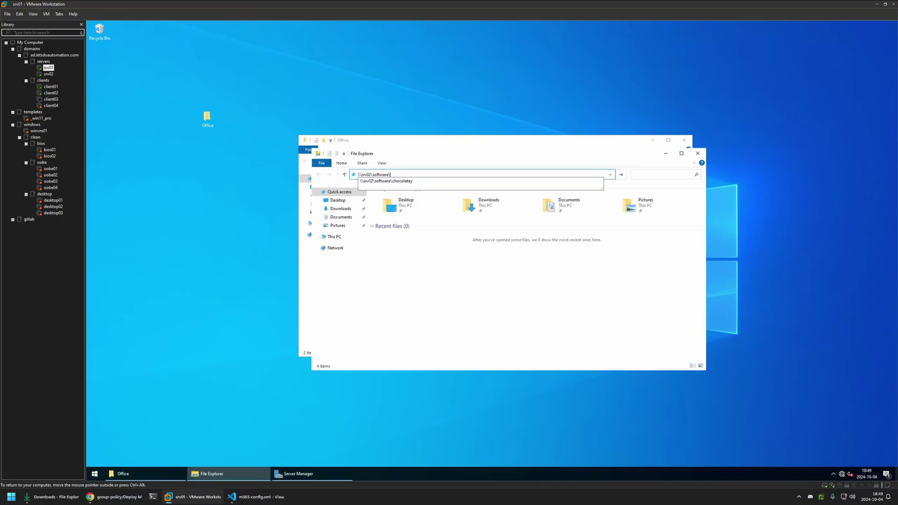
{"action": "key", "text": "Return"}
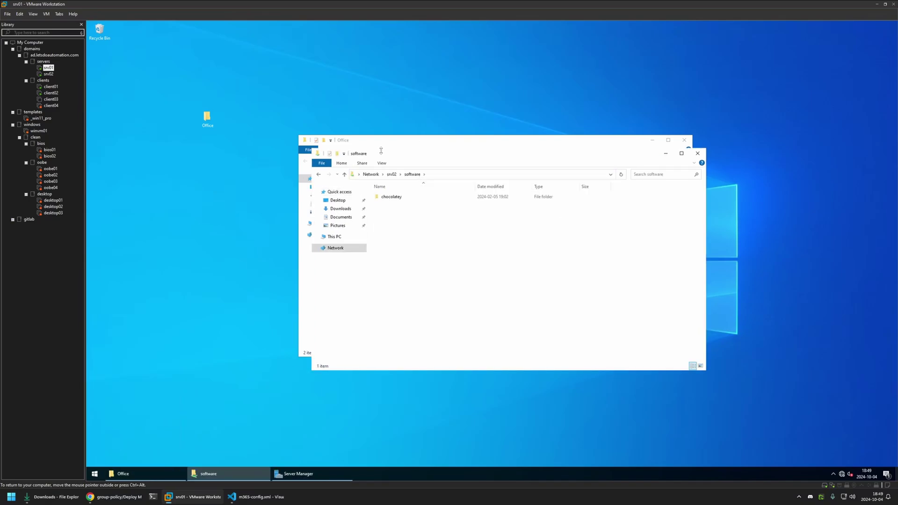
{"action": "left_click_drag", "start_coordinate": [364, 143], "coordinate": [173, 59]}
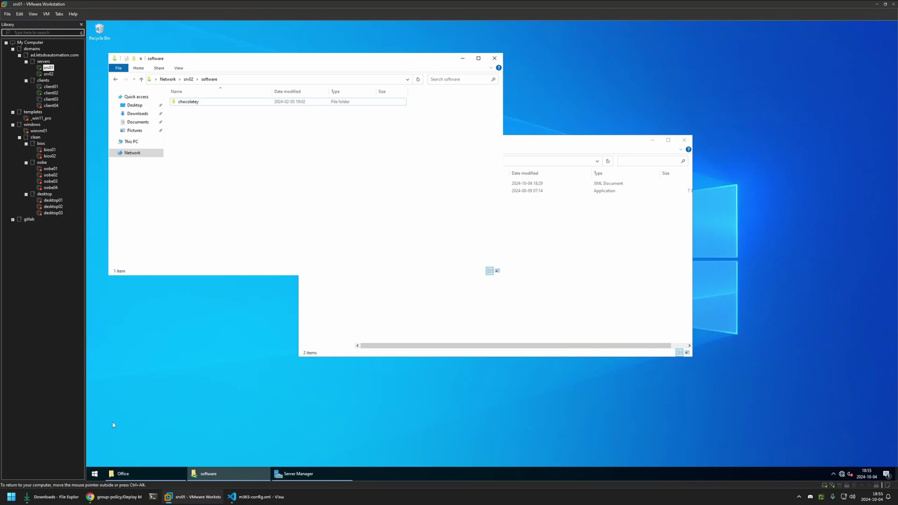
- Launch Command Prompt as administrator from a cmd search
{"action": "left_click", "coordinate": [94, 473]}
{"action": "type", "text": "cmd"}
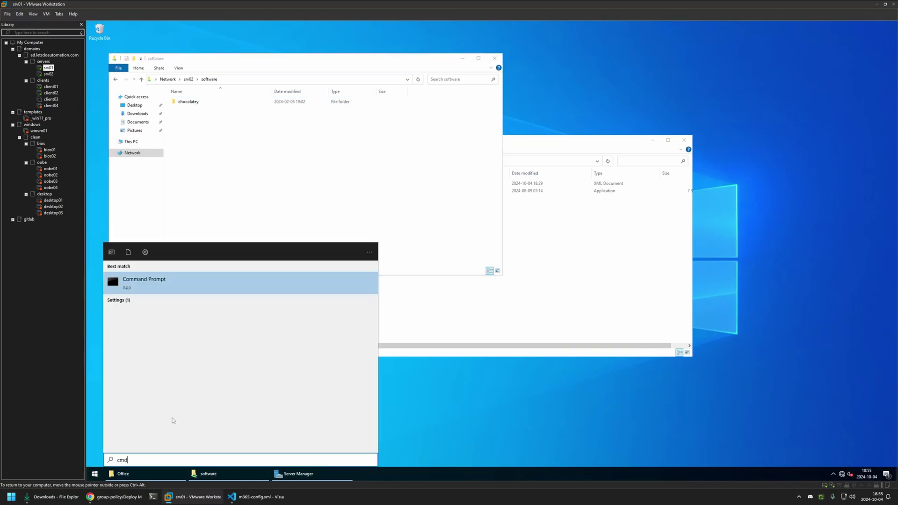
{"action": "left_click", "coordinate": [179, 279]}
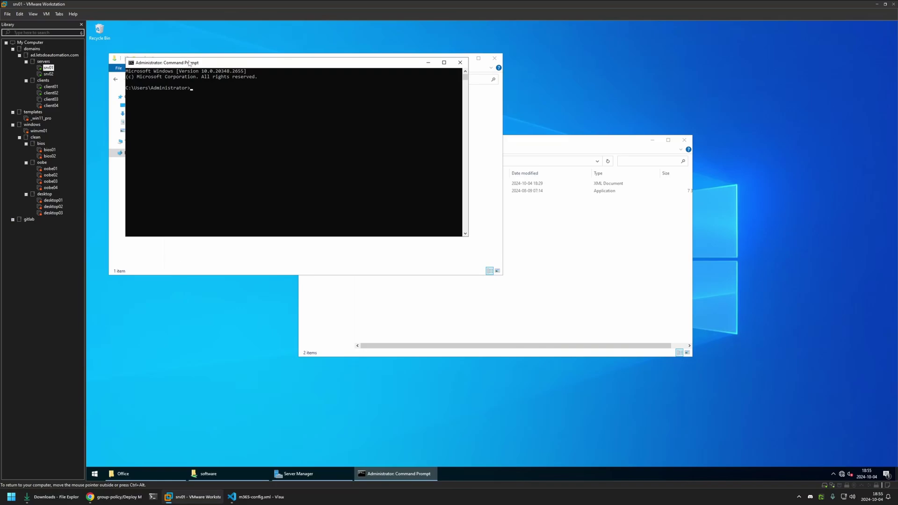
{"action": "left_click_drag", "start_coordinate": [190, 63], "coordinate": [361, 209]}
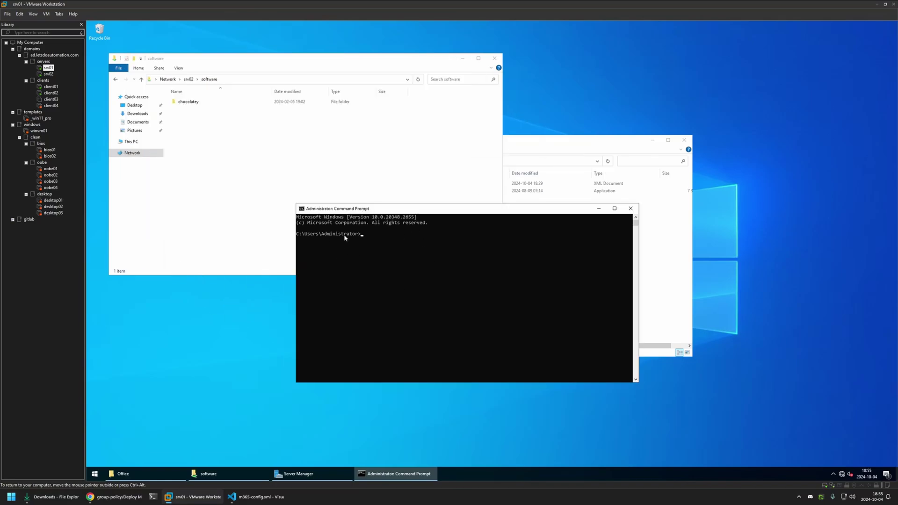
- Copy the Office folder path, cd into it in Command Prompt, and list its contents
{"action": "left_click", "coordinate": [620, 202]}
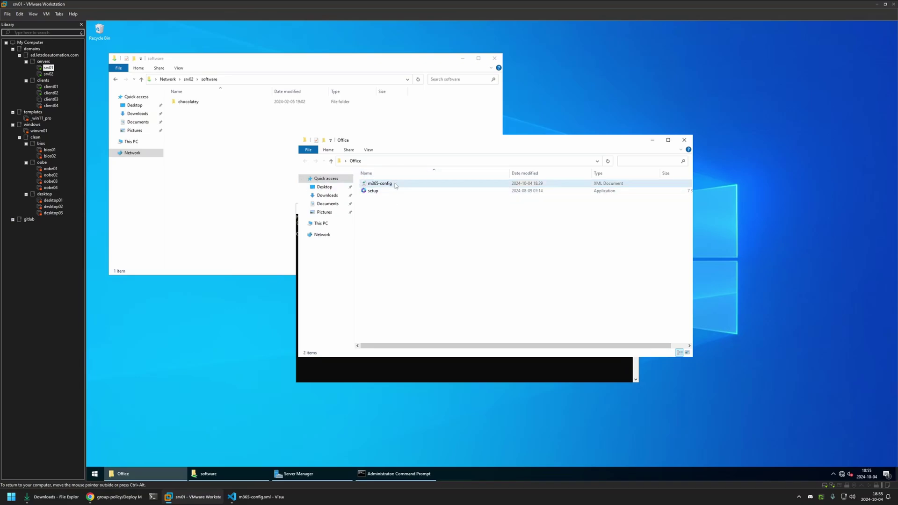
{"action": "left_click", "coordinate": [412, 164]}
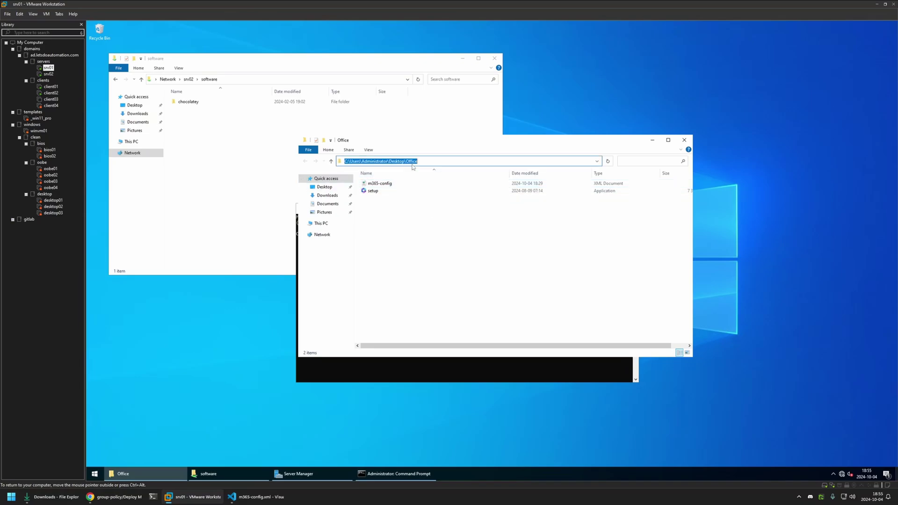
{"action": "right_click", "coordinate": [401, 161]}
{"action": "left_click", "coordinate": [423, 183]}
{"action": "left_click", "coordinate": [416, 364]}
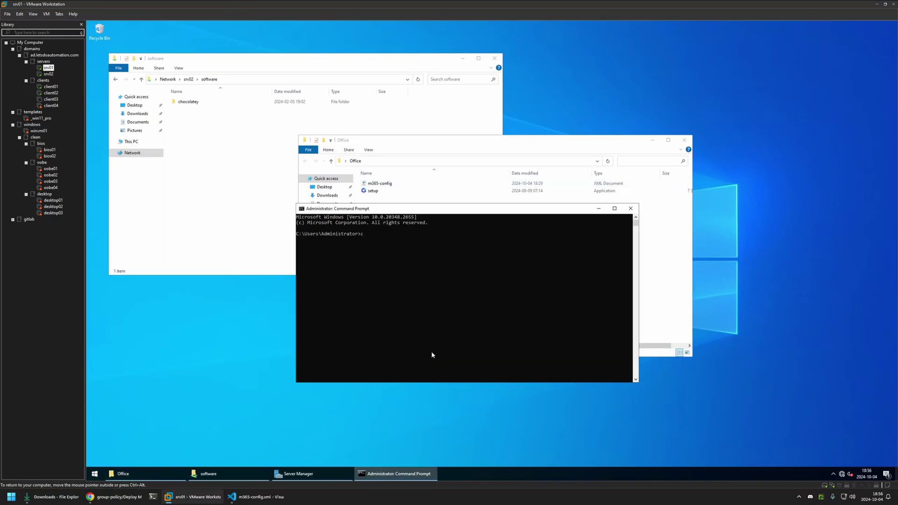
{"action": "type", "text": "cd"}
{"action": "key", "text": "ctrl+v"}
{"action": "key", "text": "Return"}
{"action": "type", "text": "dir"}
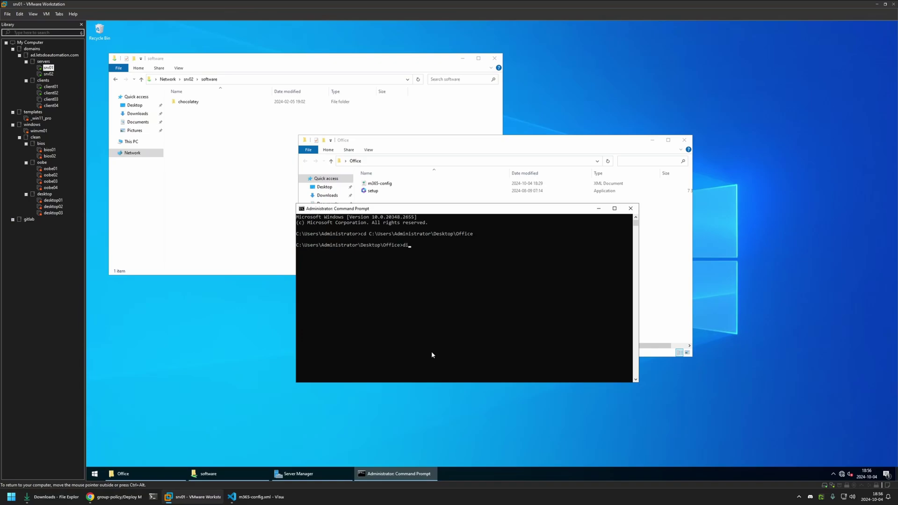
{"action": "key", "text": "Return"}
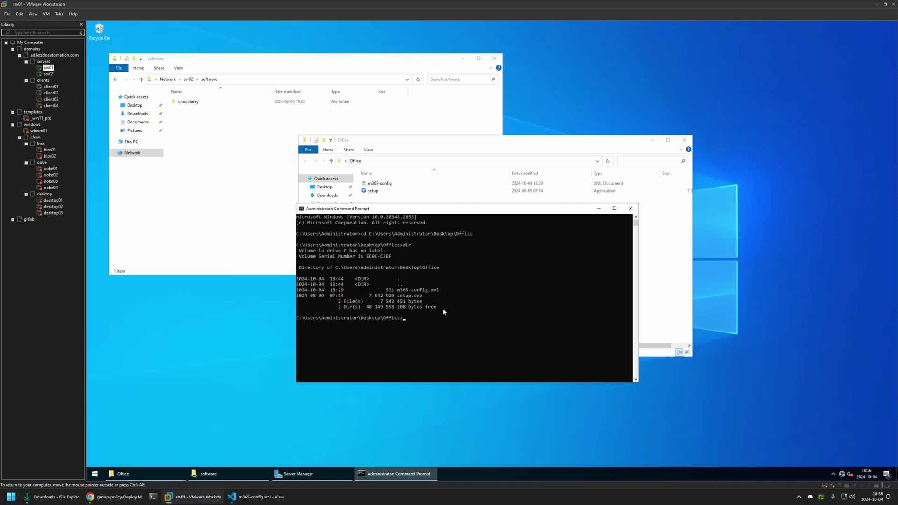
- Run setup.exe /download m365-config.xml to download the Office installation files
{"action": "type", "text": "setup.exe /download"}
{"action": "type", "text": "m365-"}
{"action": "key", "text": "Tab"}
{"action": "key", "text": "Return"}
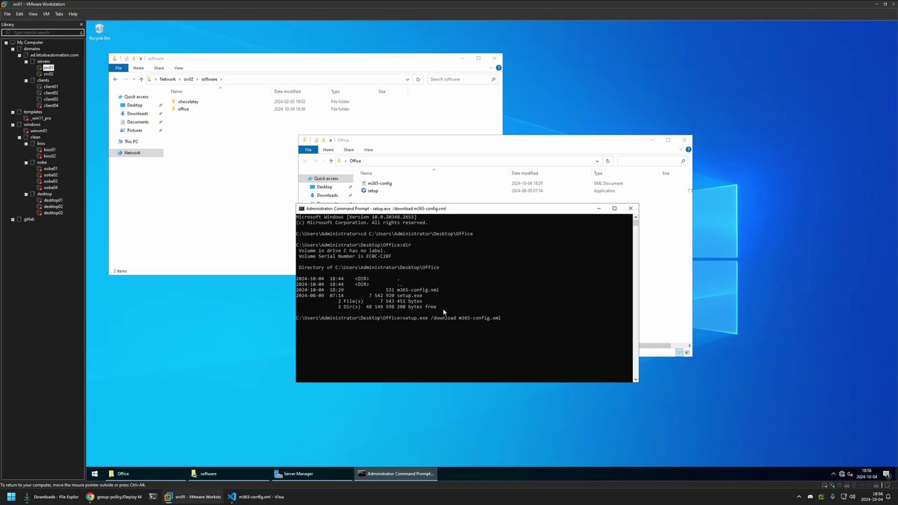
{"action": "left_click", "coordinate": [195, 132]}
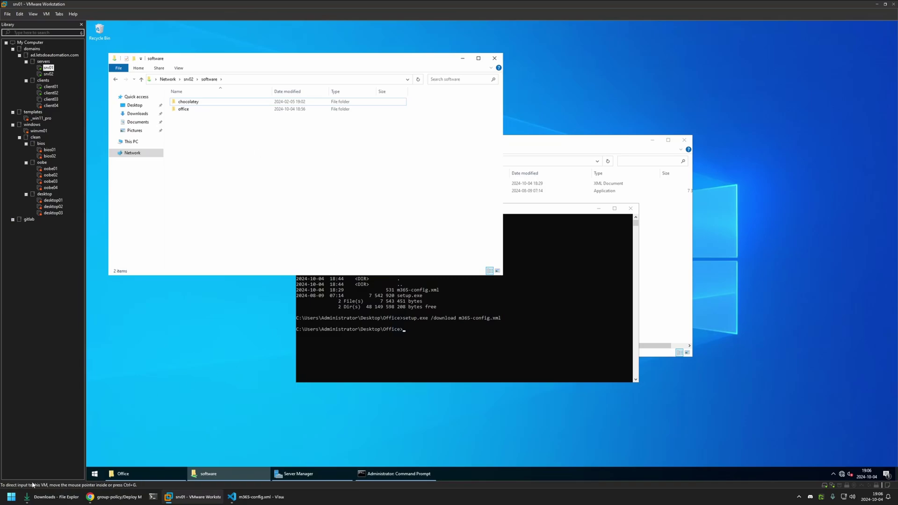
- Rename m365-template.wxs to m365.wxs in Downloads and open it in Visual Studio Code
{"action": "left_click", "coordinate": [50, 497]}
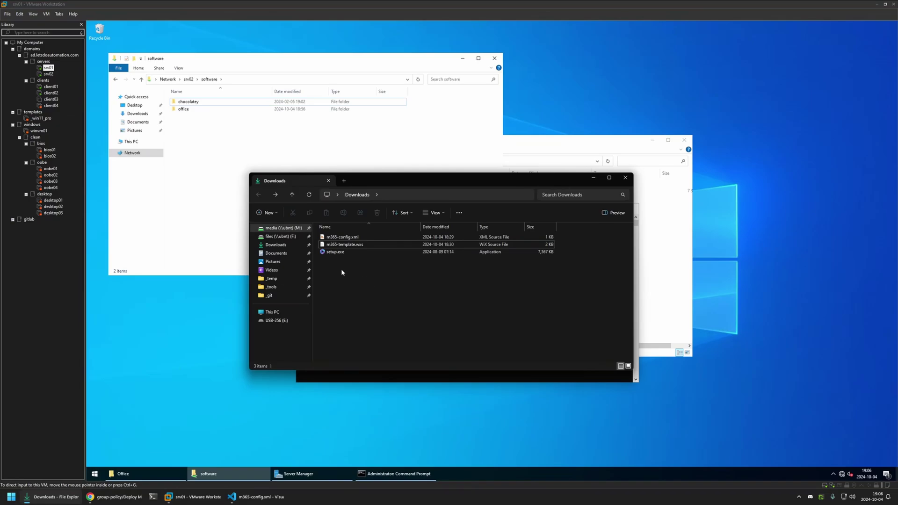
{"action": "left_click", "coordinate": [340, 252]}
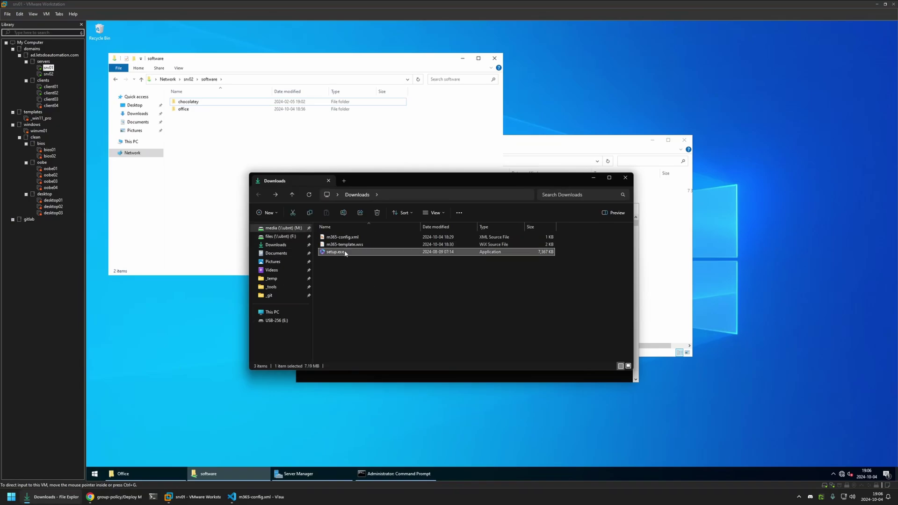
{"action": "left_click", "coordinate": [370, 237]}
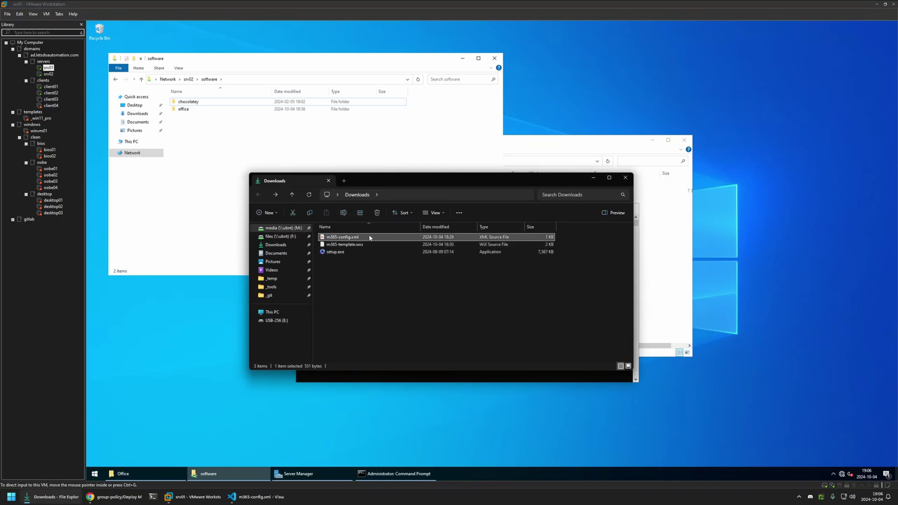
{"action": "left_click", "coordinate": [344, 244]}
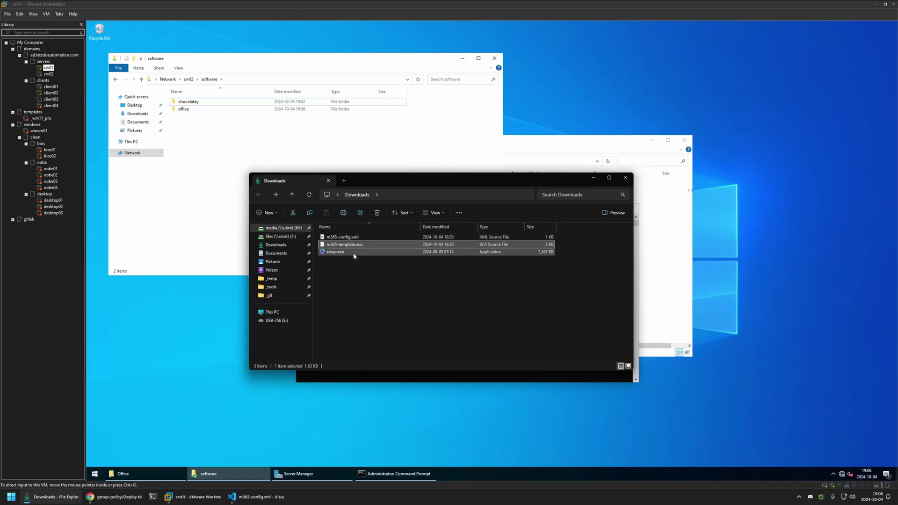
{"action": "right_click", "coordinate": [337, 244]}
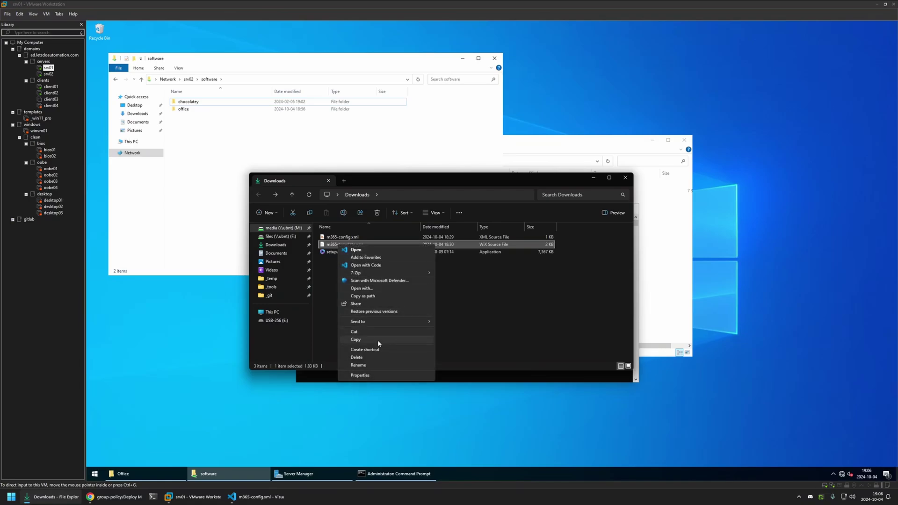
{"action": "left_click", "coordinate": [359, 365]}
{"action": "type", "text": "m365.wxs"}
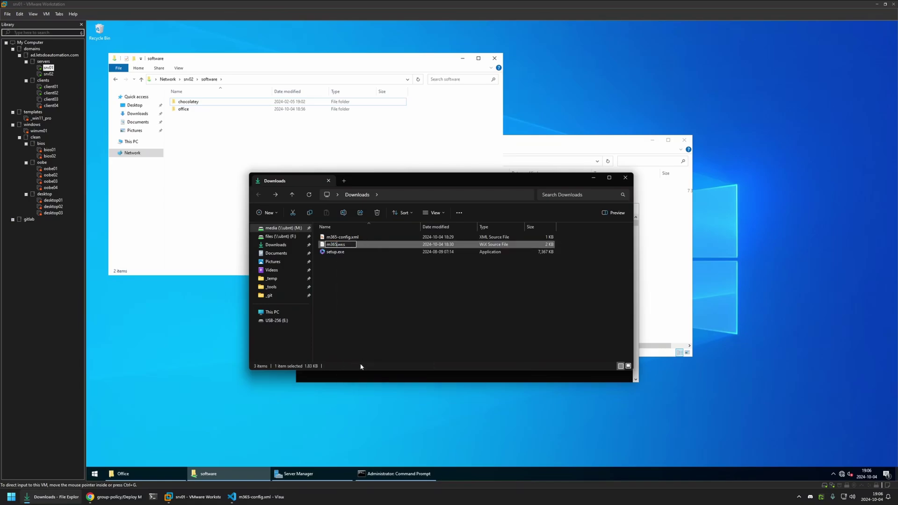
{"action": "key", "text": "Return"}
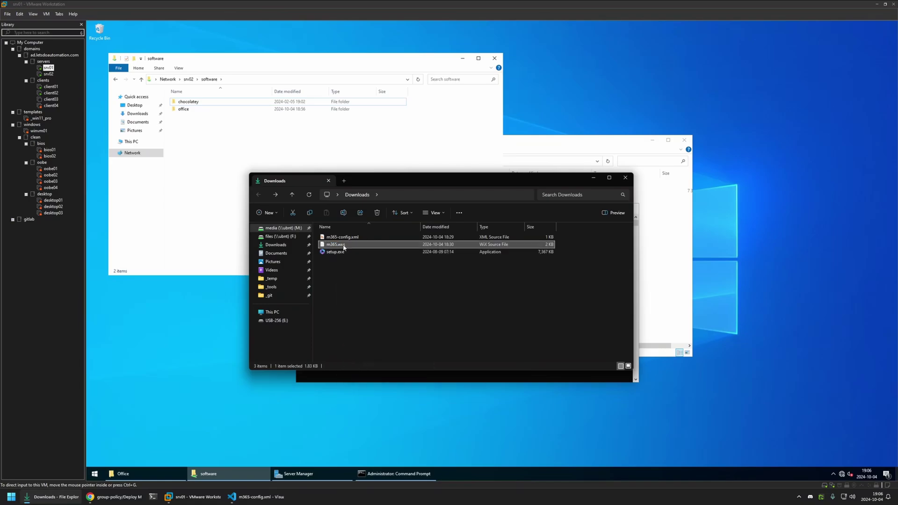
{"action": "right_click", "coordinate": [336, 243]}
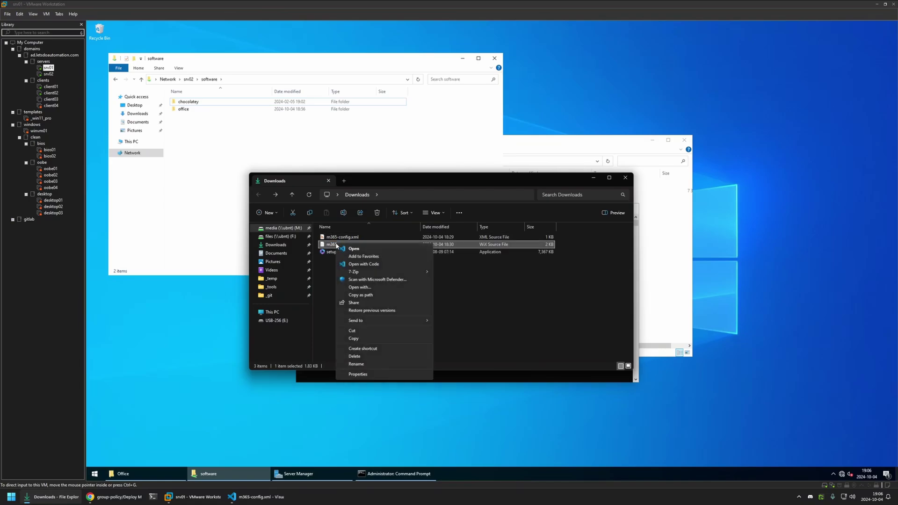
{"action": "left_click", "coordinate": [377, 264]}
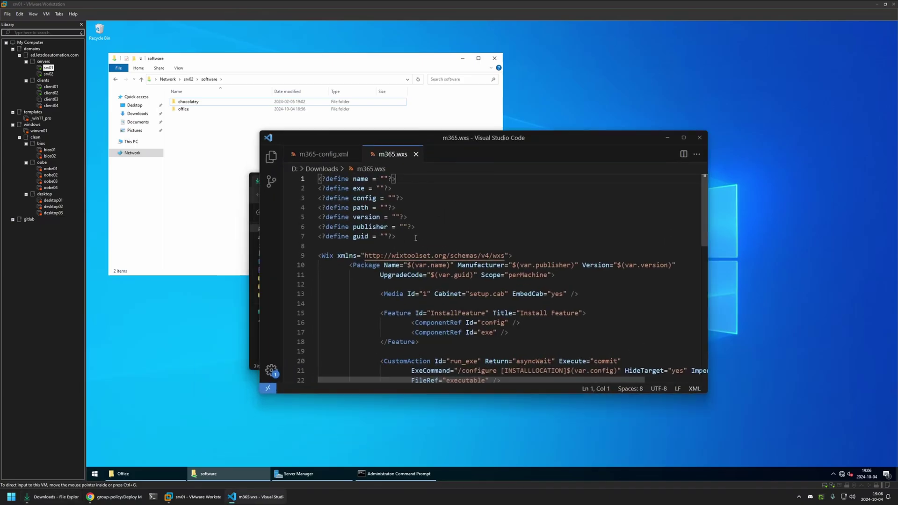
- Set the name define to 'Office M365 Installer' and exe to 'setup.exe'
{"action": "scroll", "coordinate": [446, 214], "scroll_direction": "down", "scroll_amount": 5}
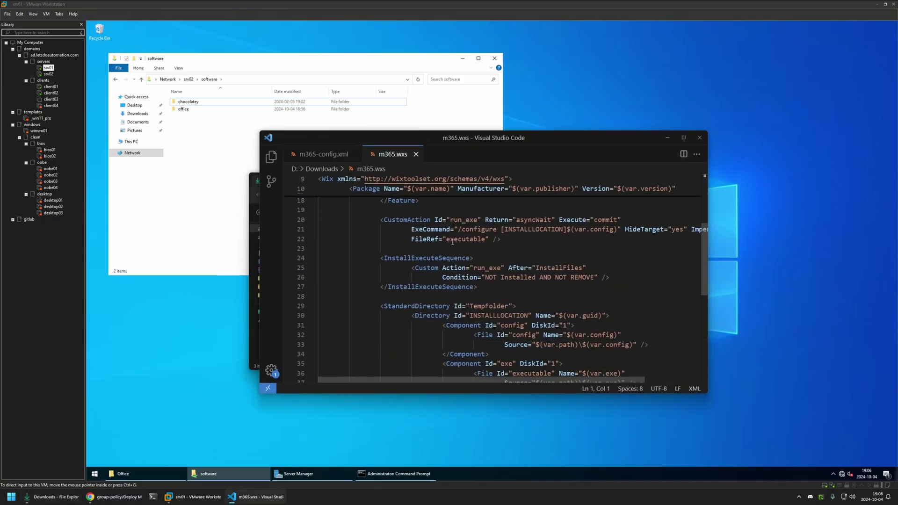
{"action": "scroll", "coordinate": [506, 258], "scroll_direction": "up", "scroll_amount": 5}
{"action": "left_click", "coordinate": [408, 235]}
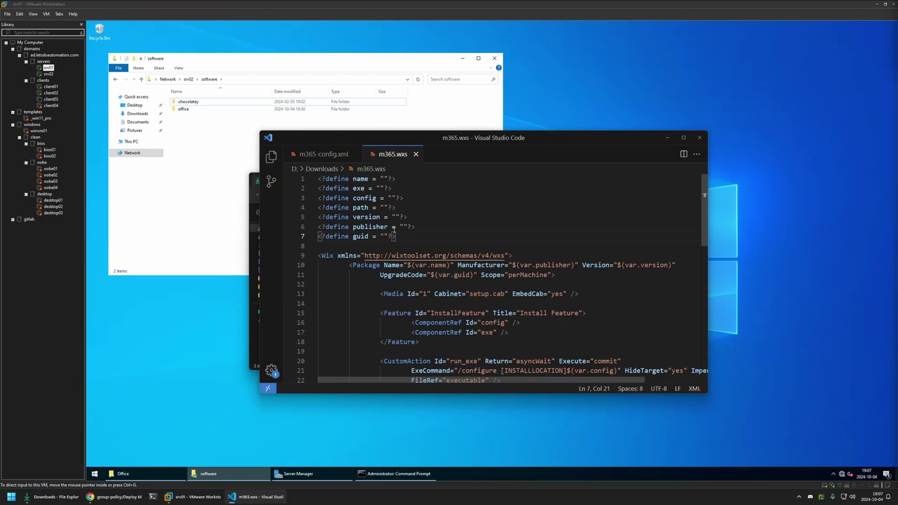
{"action": "left_click_drag", "start_coordinate": [406, 236], "coordinate": [373, 179]}
{"action": "left_click", "coordinate": [382, 179]}
{"action": "type", "text": "Office M3"}
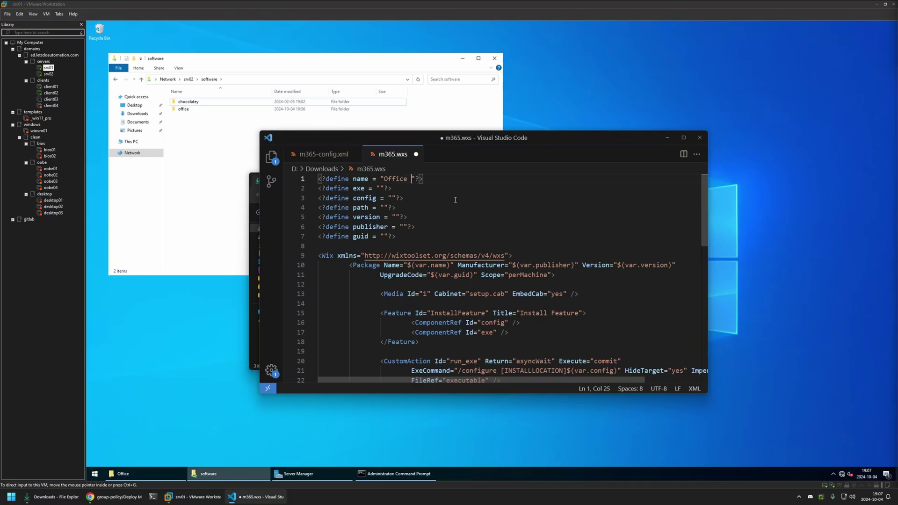
{"action": "type", "text": "65 Installer"}
{"action": "left_click", "coordinate": [382, 188]}
{"action": "type", "text": "setup.exe"}
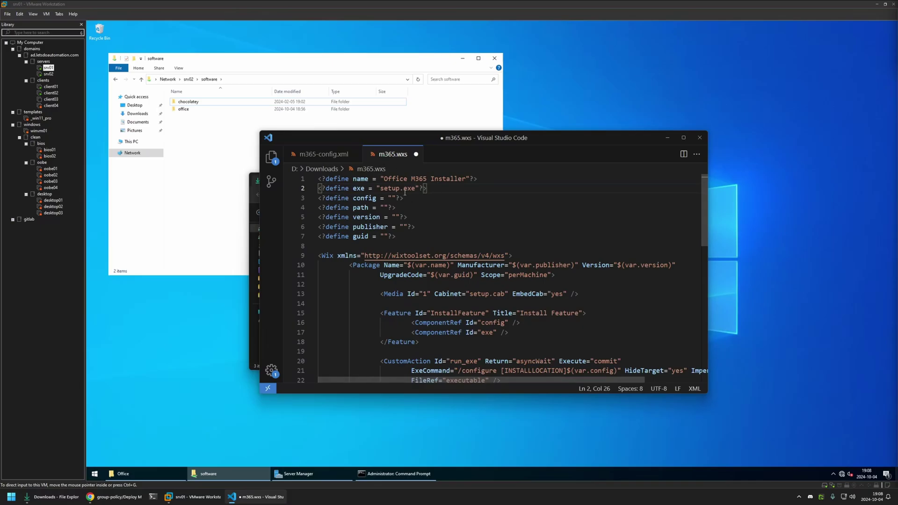
- Copy the filename m365-config.xml from Explorer and paste it into the config define
{"action": "left_click_drag", "start_coordinate": [353, 198], "coordinate": [376, 198]}
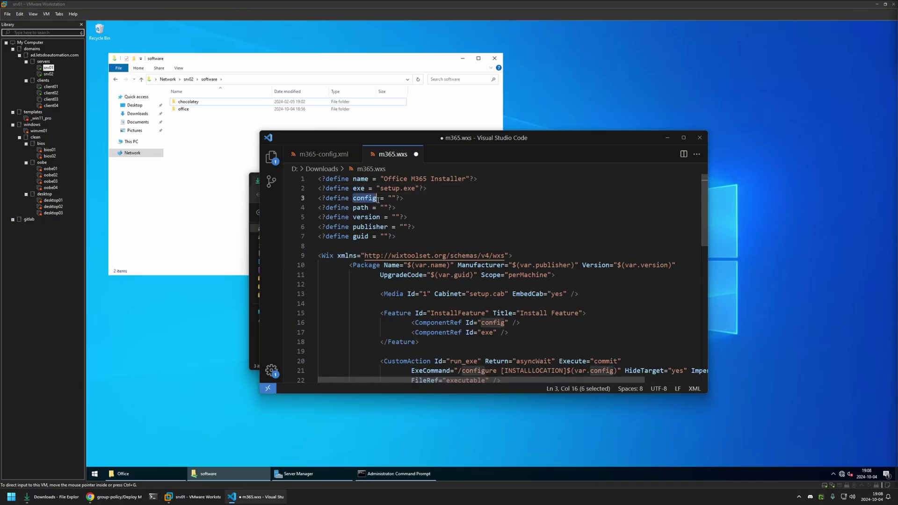
{"action": "left_click", "coordinate": [392, 197]}
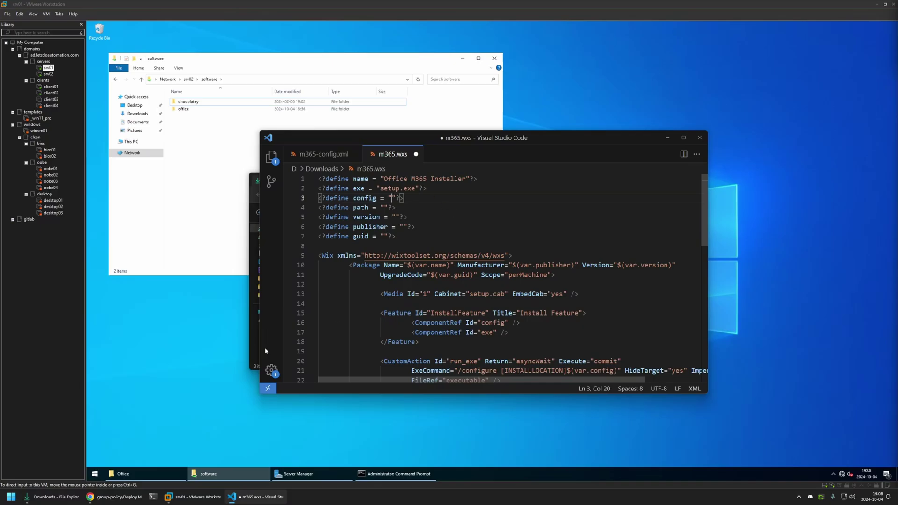
{"action": "left_click", "coordinate": [51, 497]}
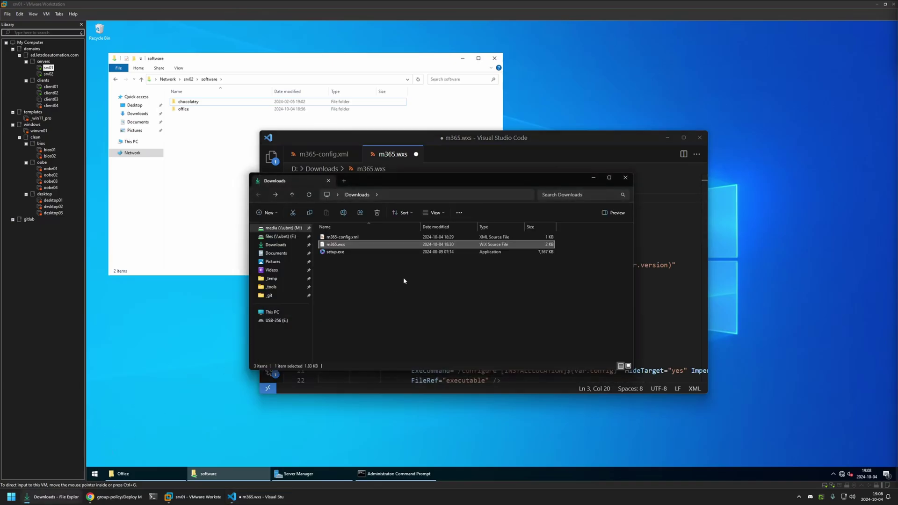
{"action": "right_click", "coordinate": [347, 239]}
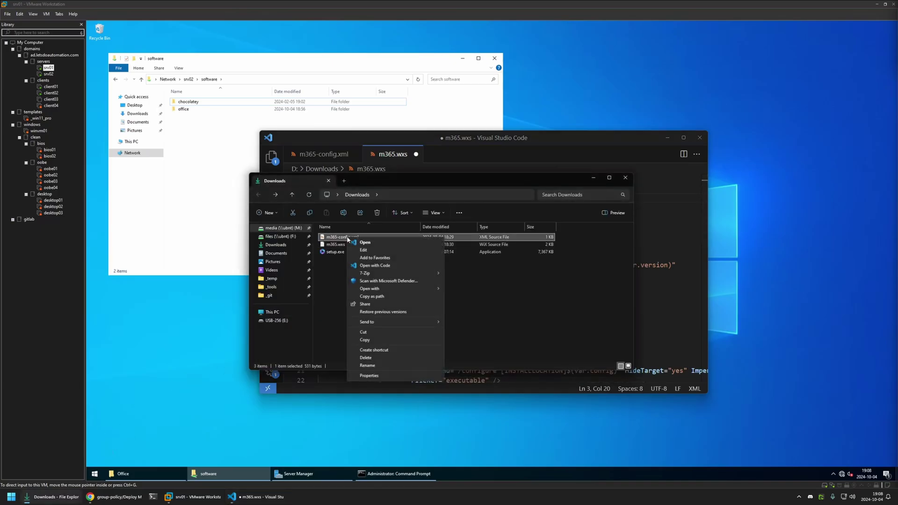
{"action": "left_click", "coordinate": [367, 365]}
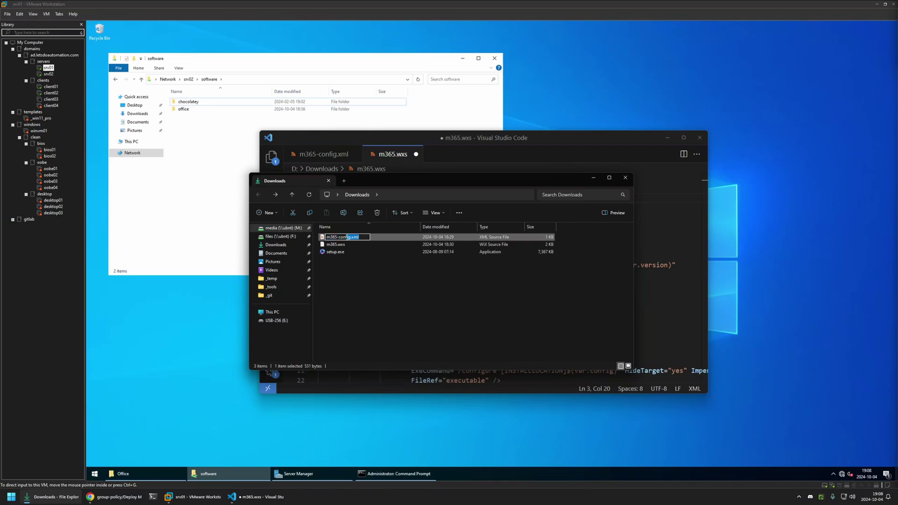
{"action": "right_click", "coordinate": [346, 236]}
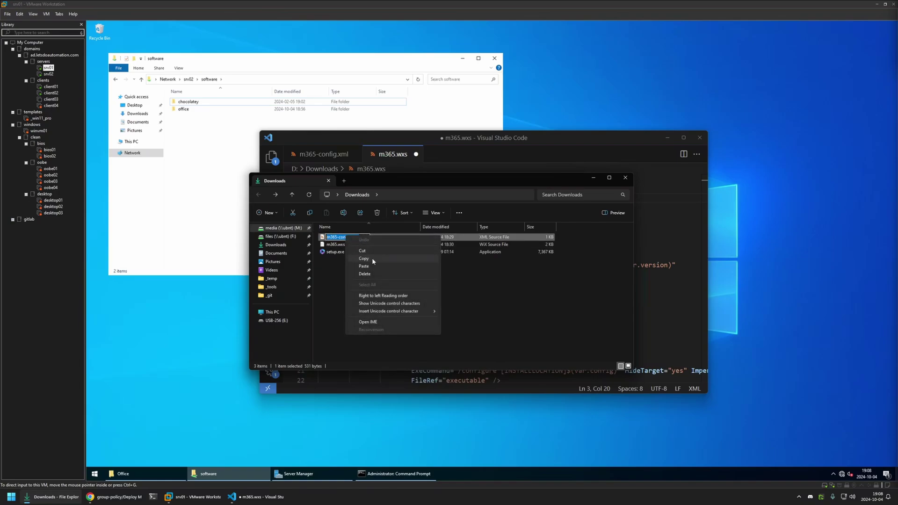
{"action": "left_click", "coordinate": [373, 259]}
{"action": "left_click", "coordinate": [364, 282]}
{"action": "left_click", "coordinate": [592, 178]}
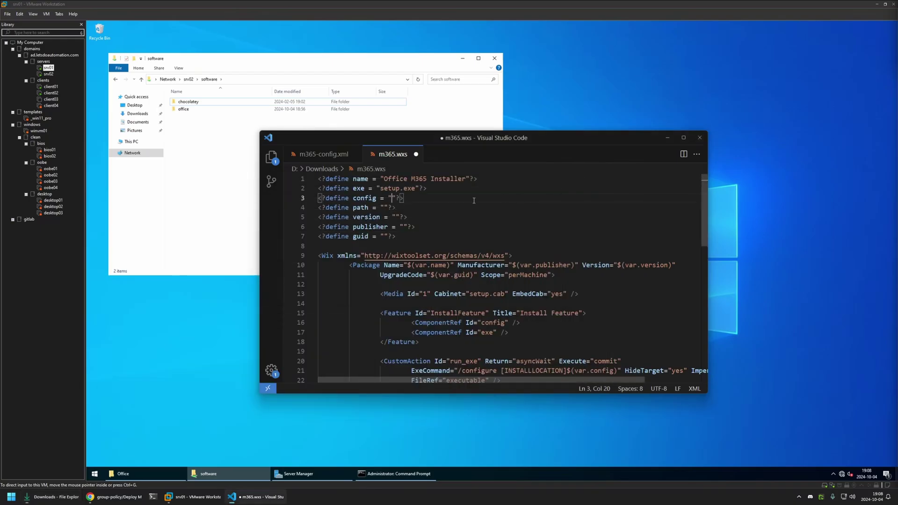
{"action": "key", "text": "ctrl+v"}
{"action": "left_click", "coordinate": [385, 208]}
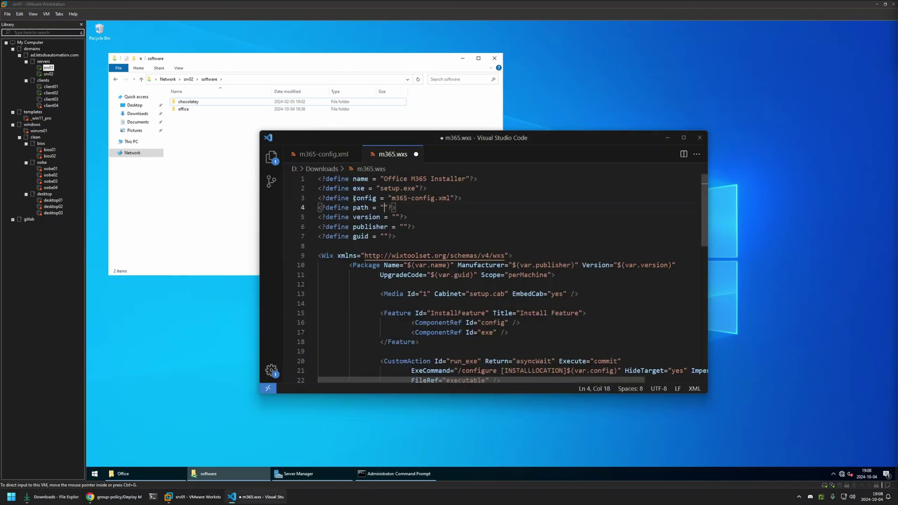
{"action": "left_click", "coordinate": [52, 497]}
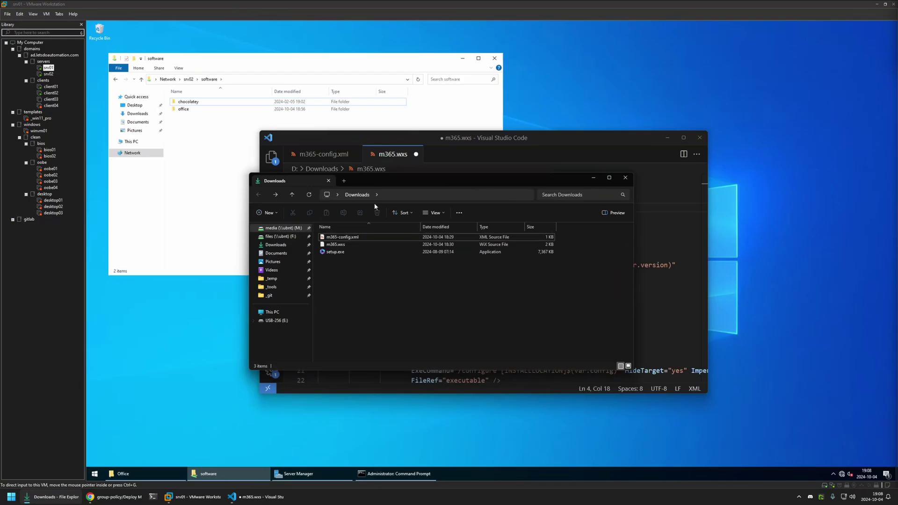
- Fill path 'D:\Downloads', version '1.0.0' and publisher 'letsdoautomation' in m365.wxs
{"action": "left_click", "coordinate": [593, 177]}
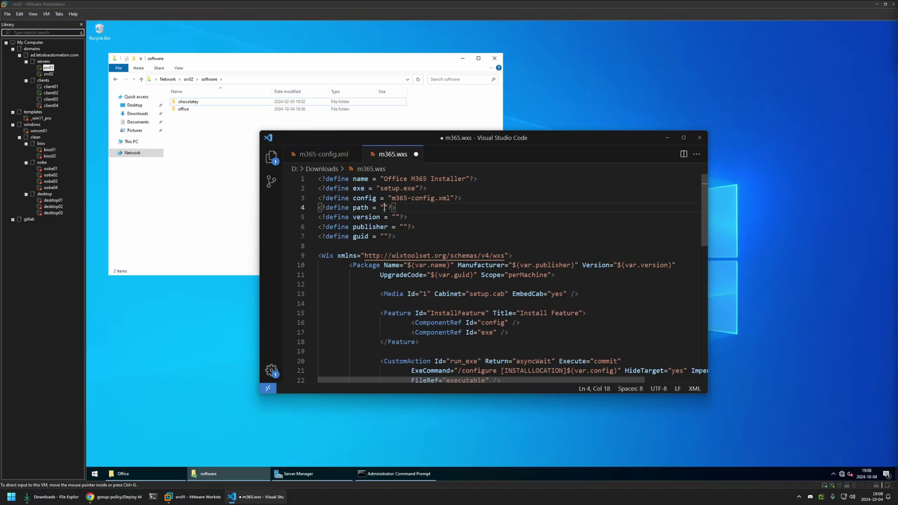
{"action": "type", "text": "D:"}
{"action": "type", "text": "\\Dwonl"}
{"action": "key", "text": "BackSpace"}
{"action": "key", "text": "BackSpace"}
{"action": "key", "text": "BackSpace"}
{"action": "key", "text": "BackSpace"}
{"action": "type", "text": "ownloads"}
{"action": "left_click", "coordinate": [397, 217]}
{"action": "type", "text": "1.0"}
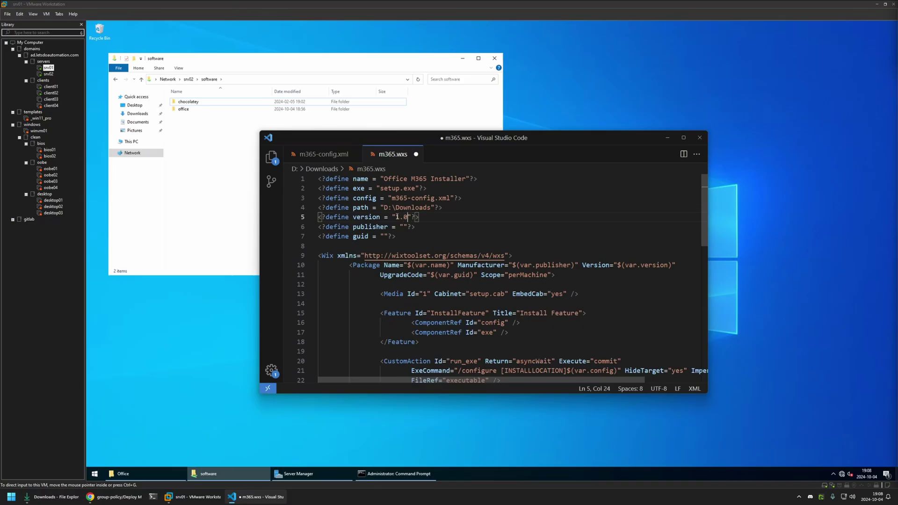
{"action": "type", "text": ".0"}
{"action": "left_click", "coordinate": [404, 227]}
{"action": "type", "text": "letsdoatuomat"}
{"action": "key", "text": "BackSpace"}
{"action": "key", "text": "BackSpace"}
{"action": "key", "text": "BackSpace"}
{"action": "key", "text": "BackSpace"}
{"action": "key", "text": "BackSpace"}
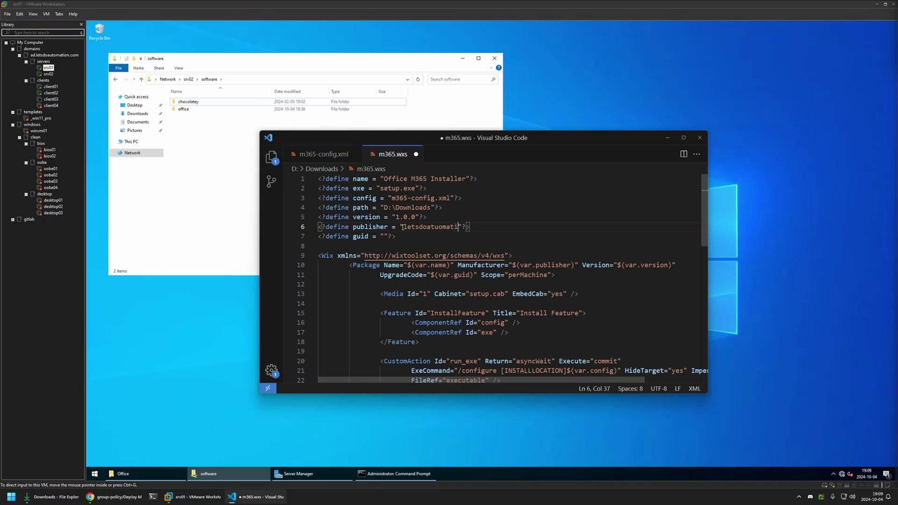
{"action": "key", "text": "BackSpace"}
{"action": "type", "text": "utomation"}
{"action": "left_click", "coordinate": [383, 237]}
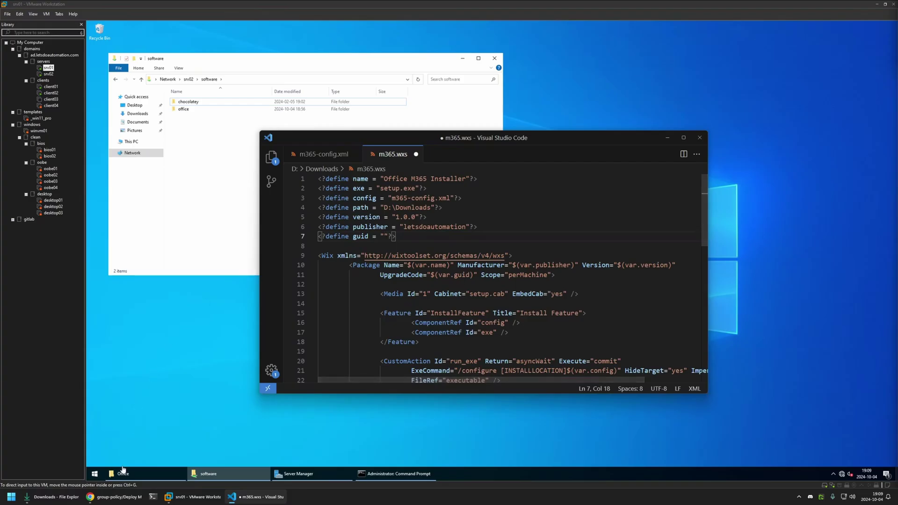
- Copy the [guid]::NewGuid().guid command from the GitHub guide
{"action": "left_click", "coordinate": [114, 497]}
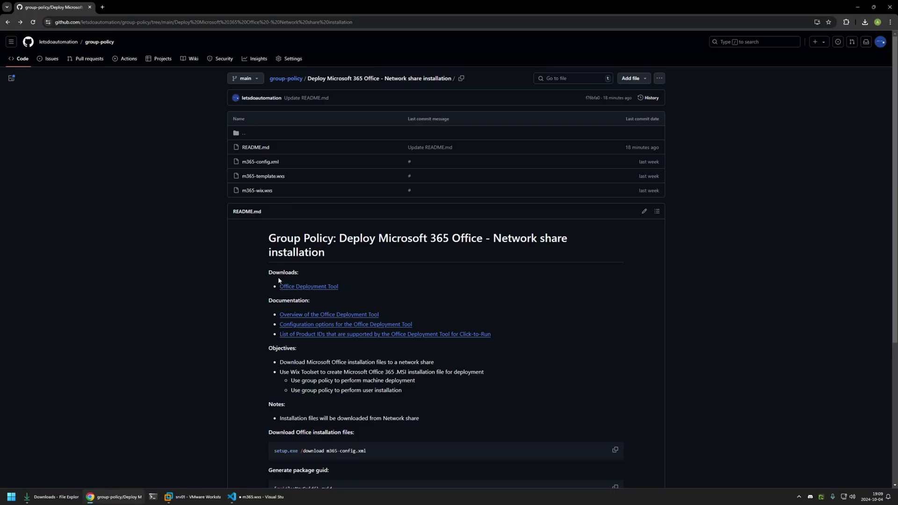
{"action": "scroll", "coordinate": [278, 280], "scroll_direction": "down", "scroll_amount": 5}
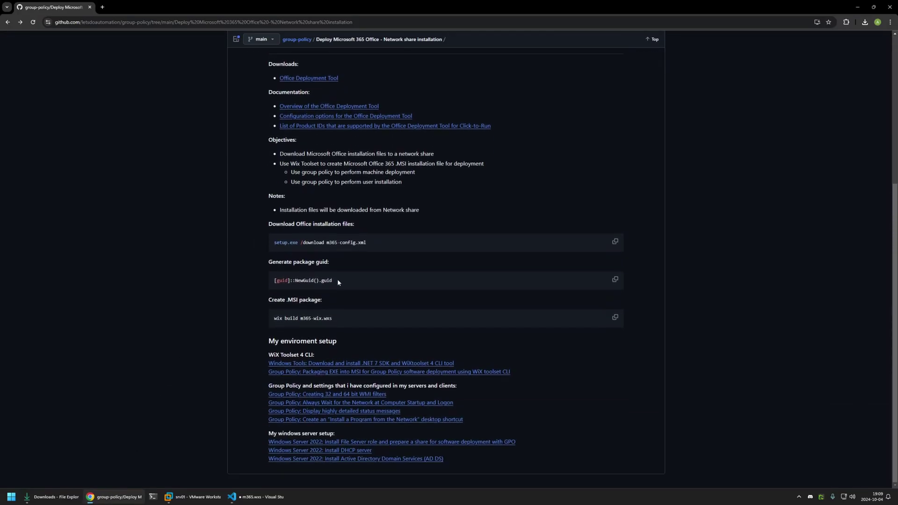
{"action": "left_click_drag", "start_coordinate": [338, 279], "coordinate": [263, 278]}
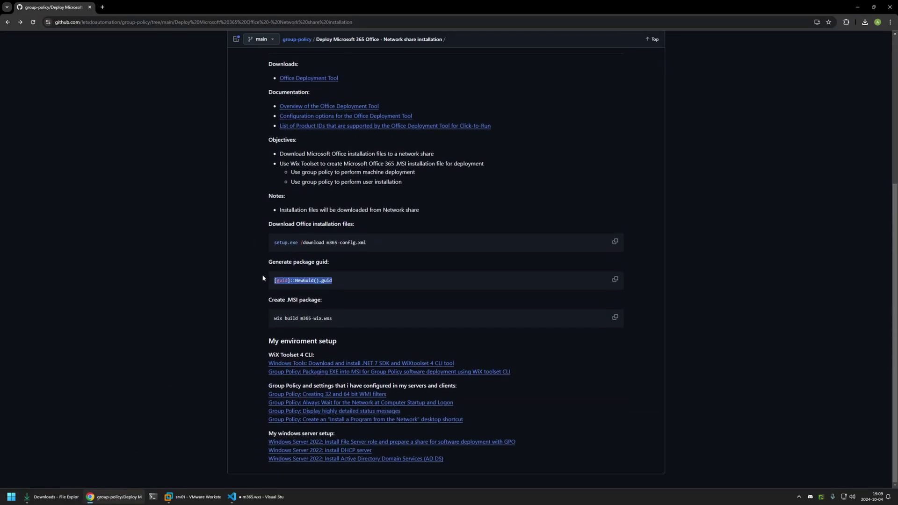
{"action": "left_click", "coordinate": [616, 281]}
{"action": "left_click", "coordinate": [480, 288]}
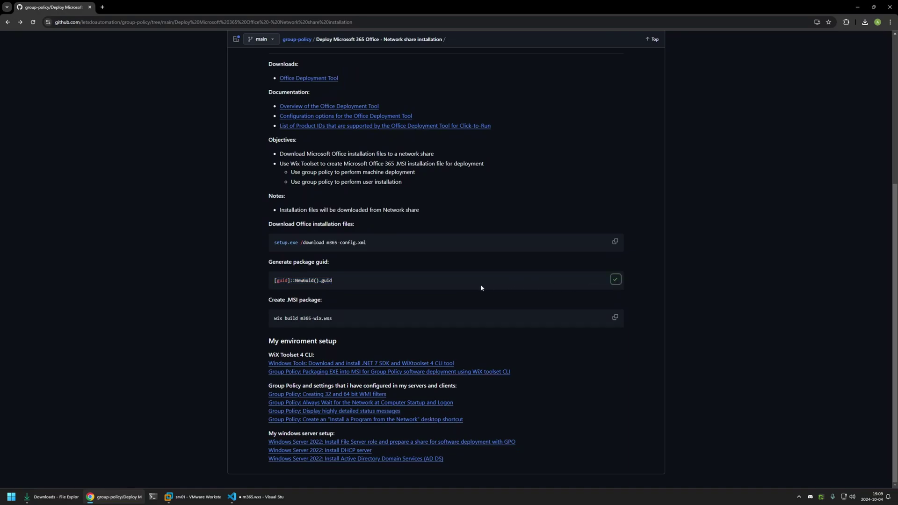
- Run the GUID command several times in PowerShell and copy the first GUID
{"action": "left_click", "coordinate": [152, 497]}
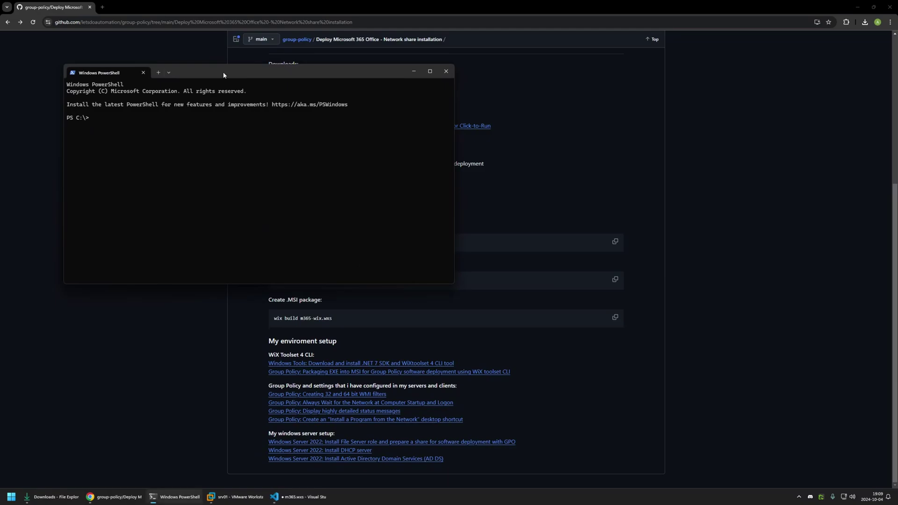
{"action": "left_click_drag", "start_coordinate": [223, 75], "coordinate": [444, 139]}
{"action": "key", "text": "ctrl+v"}
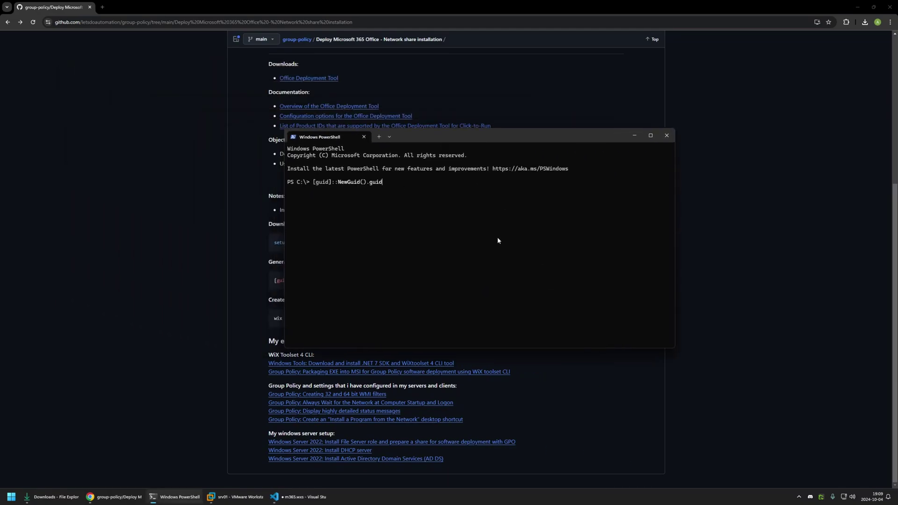
{"action": "key", "text": "Return"}
{"action": "key", "text": "Up"}
{"action": "key", "text": "Return"}
{"action": "key", "text": "Up"}
{"action": "key", "text": "Return"}
{"action": "key", "text": "Up"}
{"action": "key", "text": "Return"}
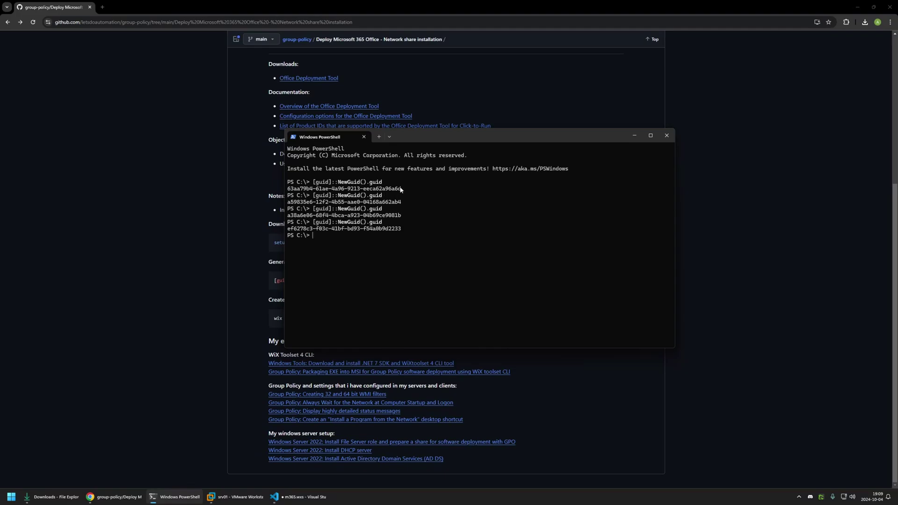
{"action": "left_click_drag", "start_coordinate": [401, 189], "coordinate": [288, 189]}
{"action": "key", "text": "ctrl+c"}
- Paste the GUID into the guid define, save m365.wxs, and minimize the editor
{"action": "left_click", "coordinate": [300, 497]}
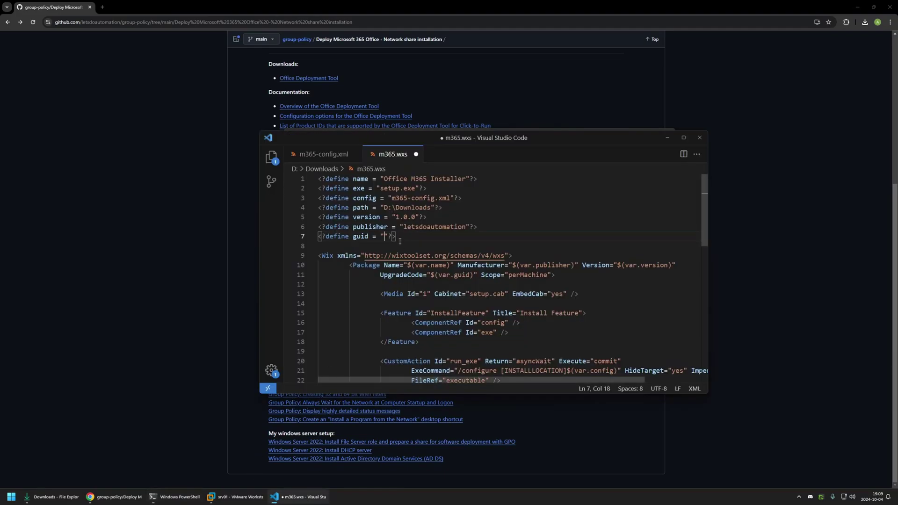
{"action": "key", "text": "ctrl+v"}
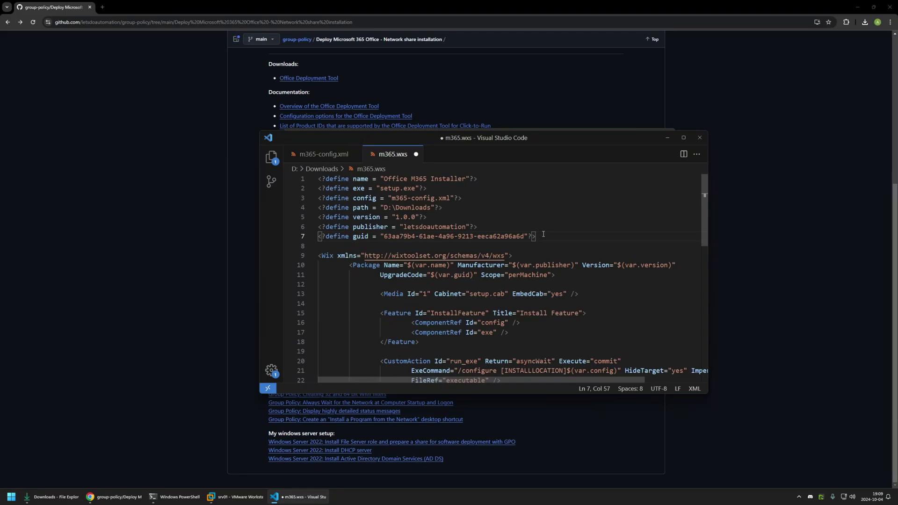
{"action": "key", "text": "ctrl+s"}
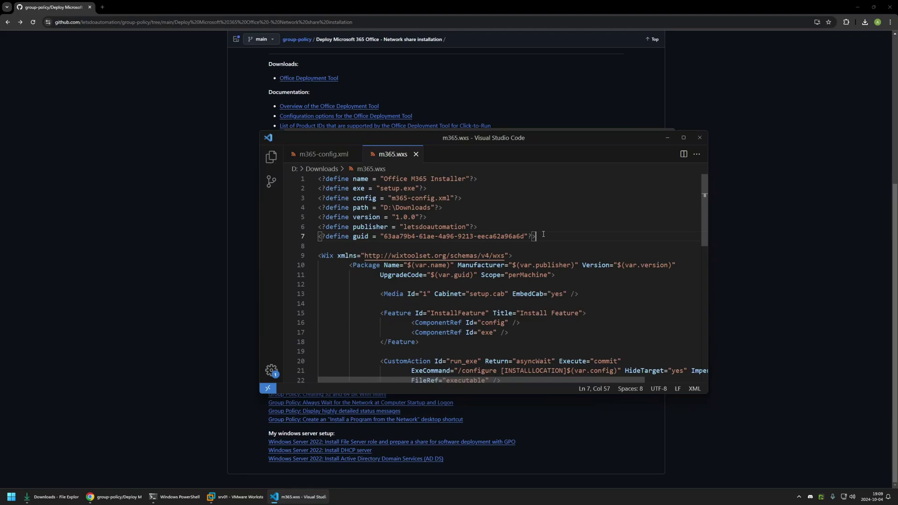
{"action": "left_click", "coordinate": [667, 138]}
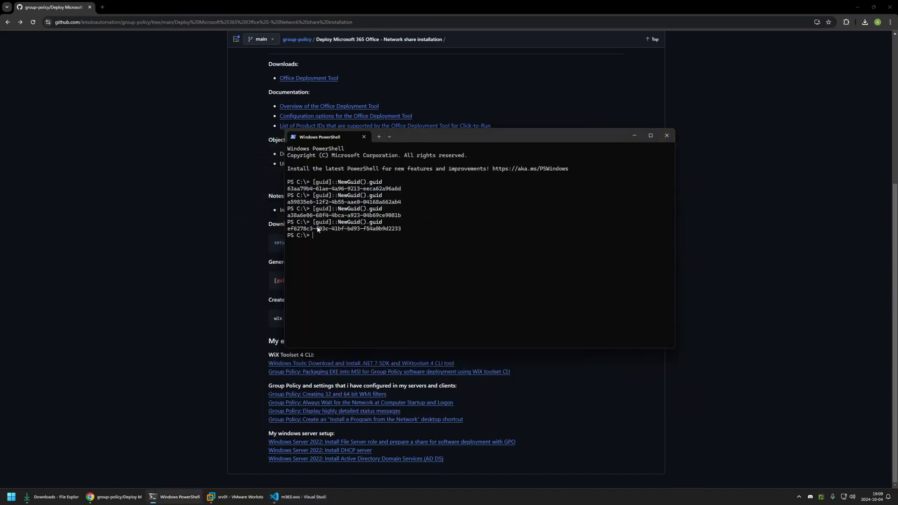
- Change PowerShell into D:\Downloads and list its files
{"action": "left_click", "coordinate": [51, 497]}
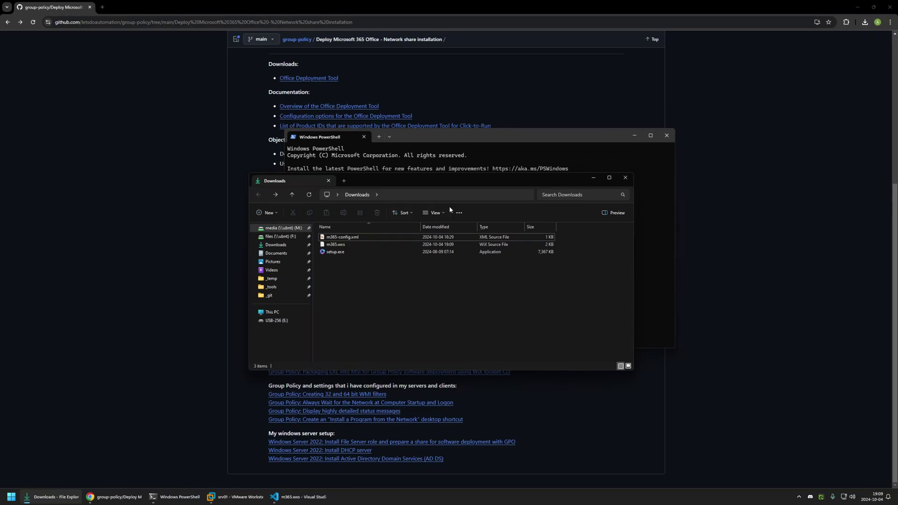
{"action": "left_click", "coordinate": [597, 179]}
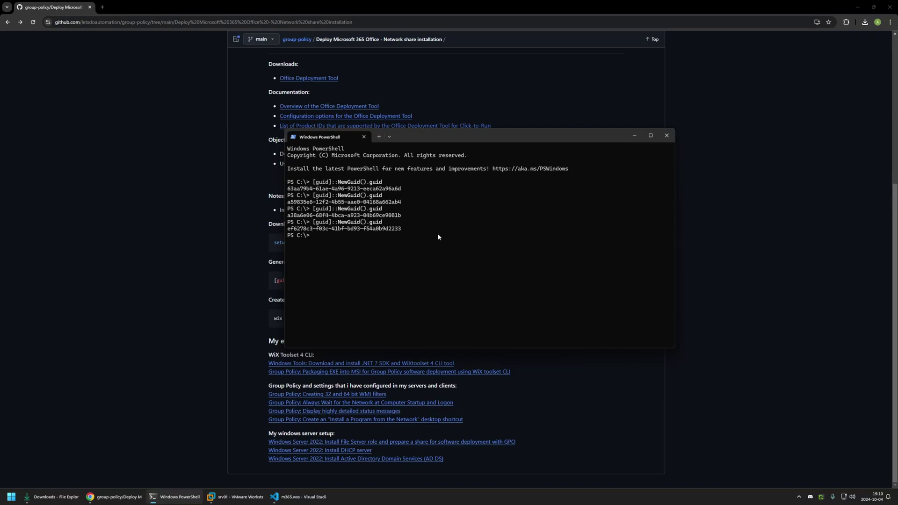
{"action": "type", "text": "cd D:\\Downloads"}
{"action": "key", "text": "Return"}
{"action": "type", "text": "dir"}
{"action": "key", "text": "Return"}
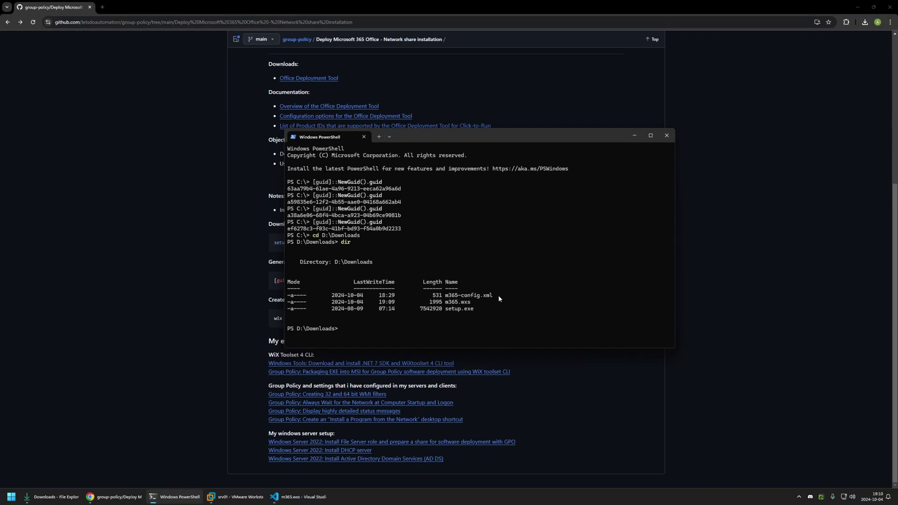
- Build the installer package with wix build .\m365.wxs
{"action": "type", "text": "wix build .\\m365."}
{"action": "key", "text": "Tab"}
{"action": "key", "text": "Return"}
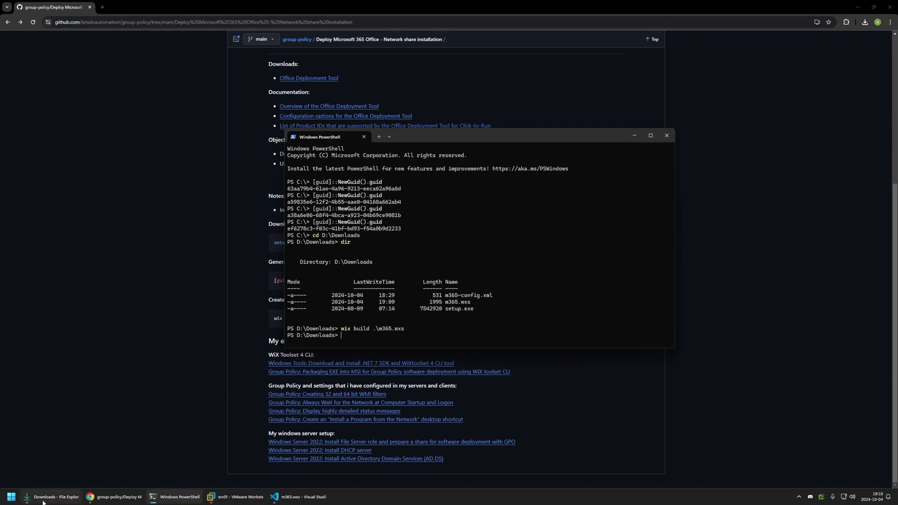
- Copy the newly built m365.msi from the Downloads folder and return to srv01
{"action": "left_click", "coordinate": [66, 491]}
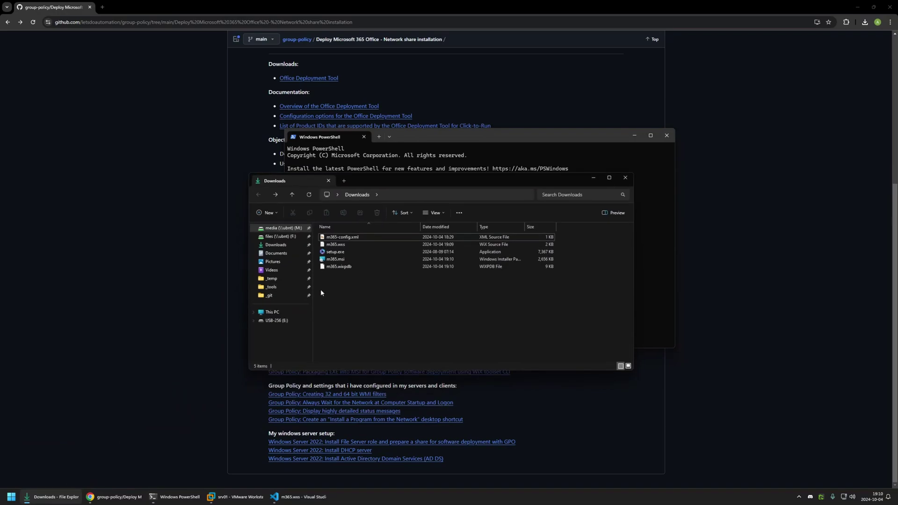
{"action": "left_click", "coordinate": [358, 259]}
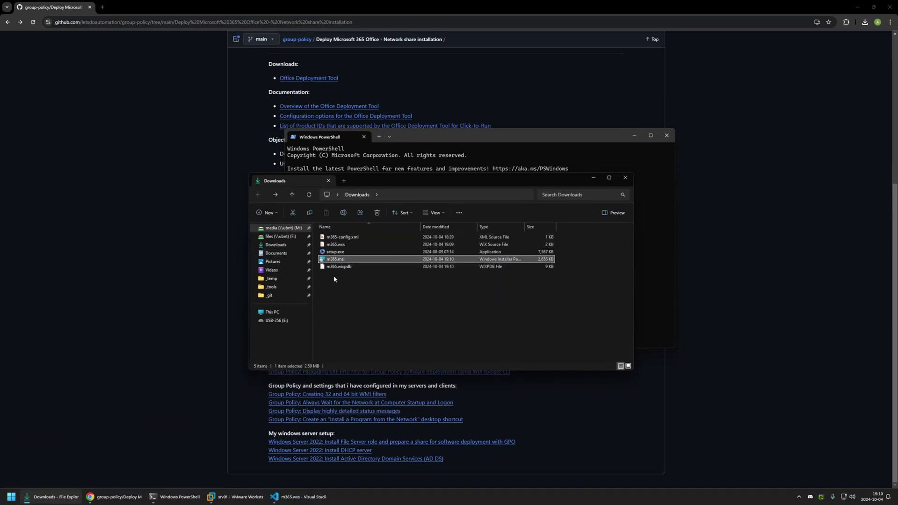
{"action": "left_click", "coordinate": [330, 277]}
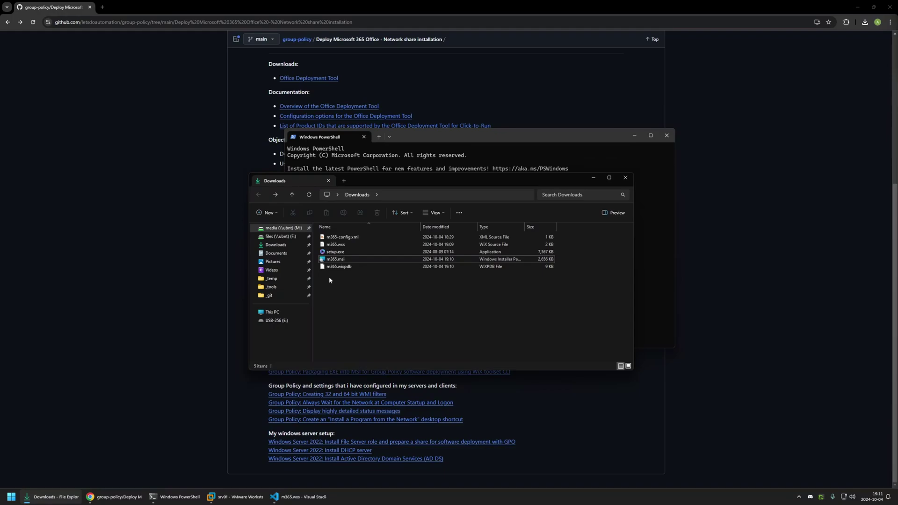
{"action": "right_click", "coordinate": [332, 259]}
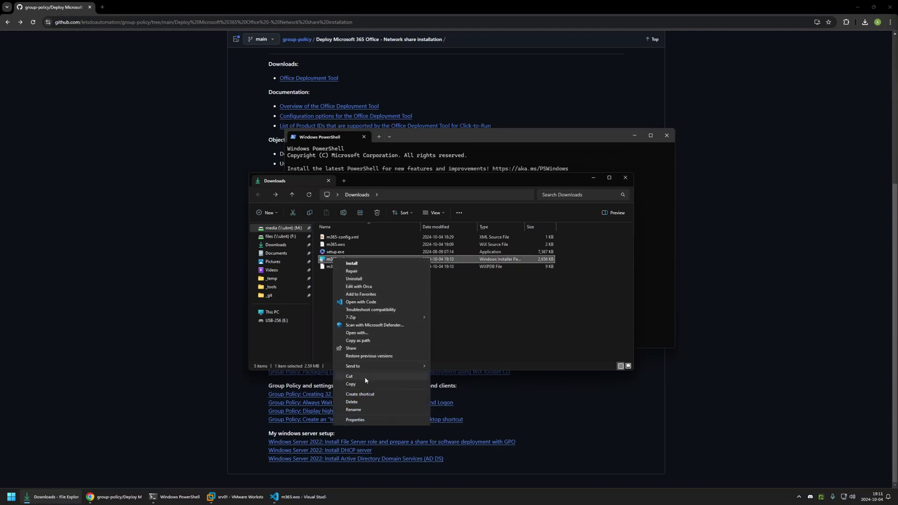
{"action": "left_click", "coordinate": [351, 383]}
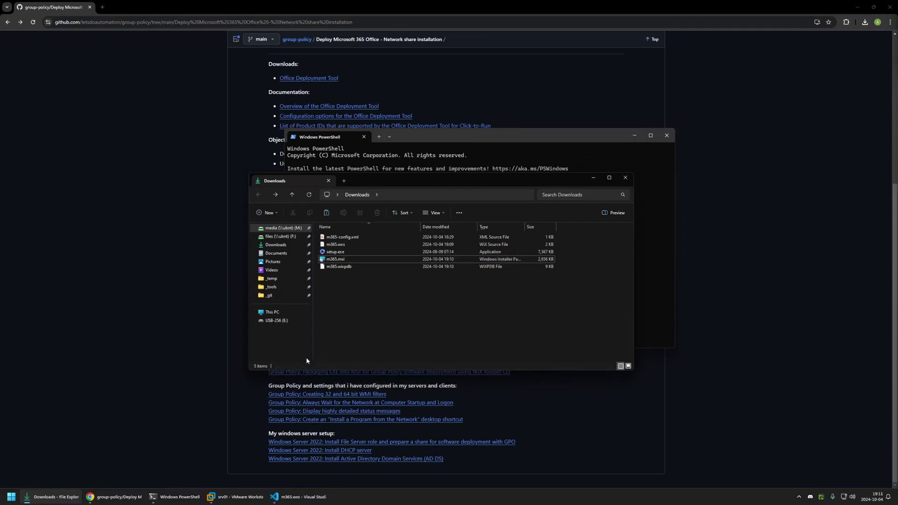
{"action": "key", "text": "alt+Tab"}
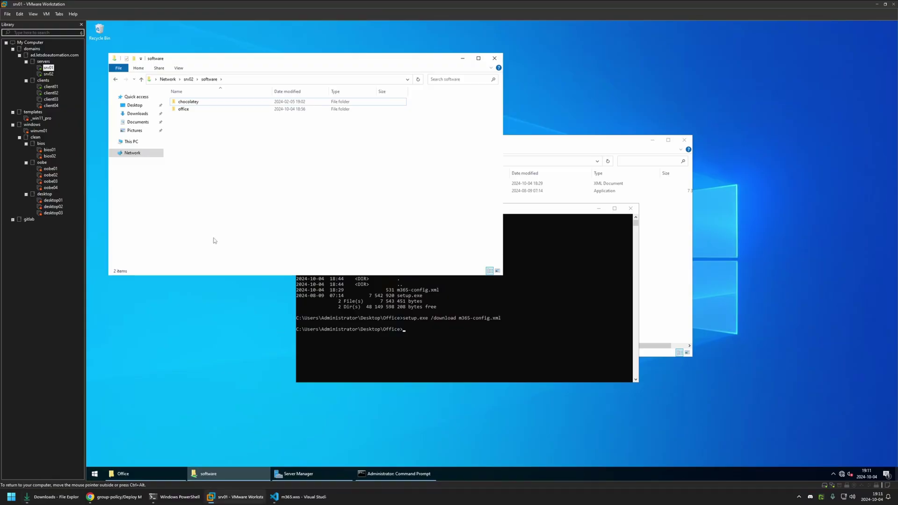
- Paste the m365 installer into the \\srv02\software\office share folder
{"action": "left_click_drag", "start_coordinate": [201, 62], "coordinate": [364, 149]}
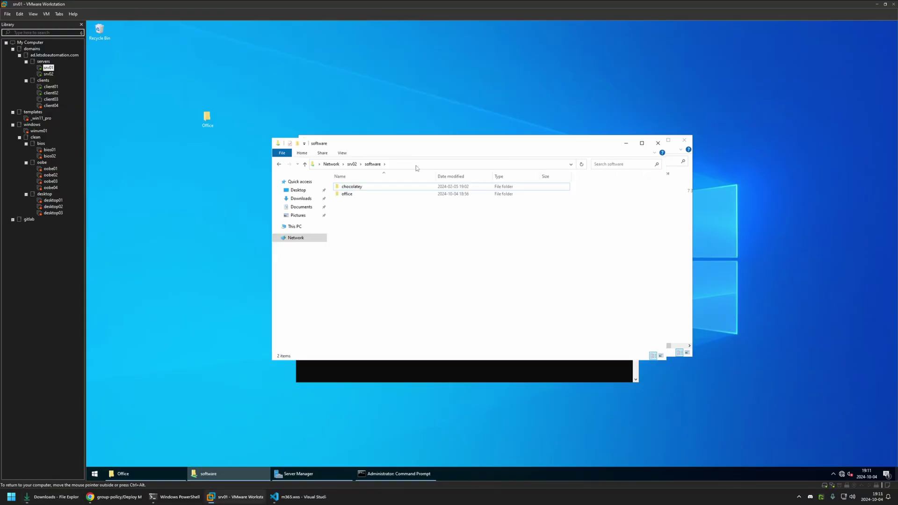
{"action": "double_click", "coordinate": [357, 194]}
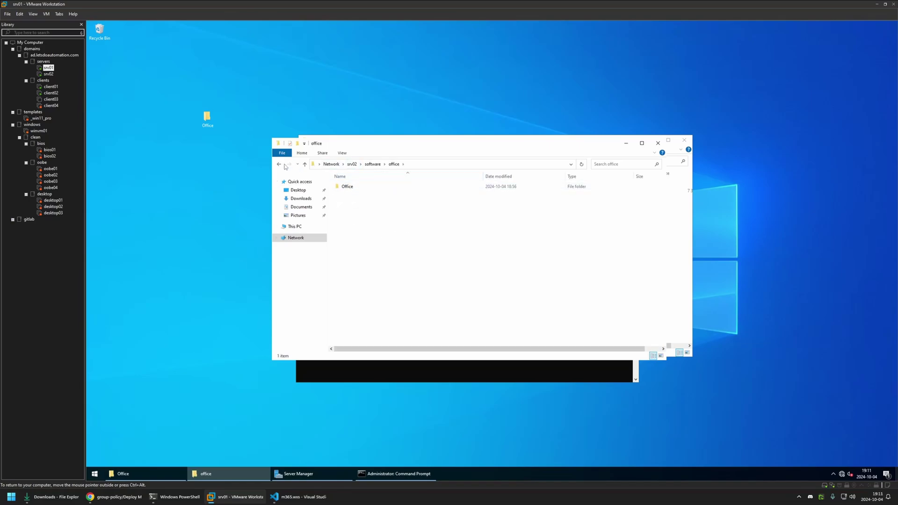
{"action": "left_click", "coordinate": [279, 164]}
{"action": "left_click", "coordinate": [288, 164]}
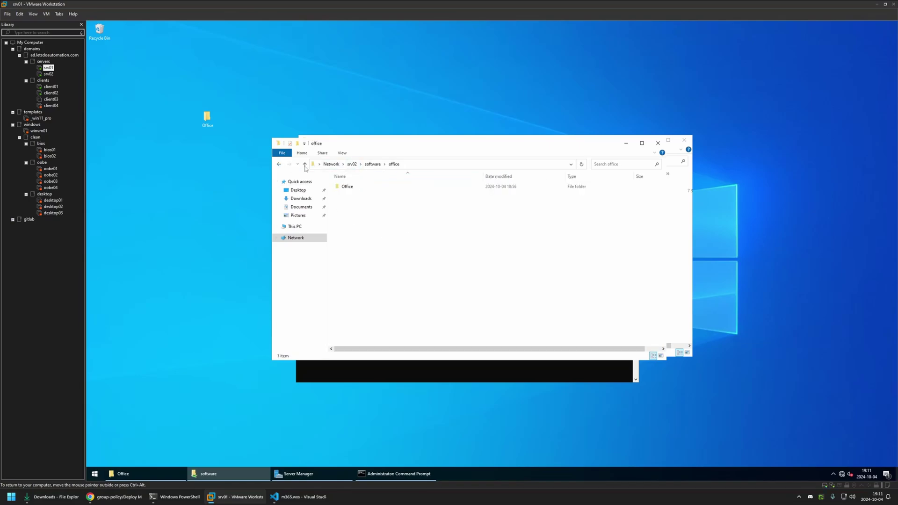
{"action": "right_click", "coordinate": [341, 207]}
{"action": "left_click", "coordinate": [358, 254]}
- Check Authenticated Users' permissions on the office folder's Security tab, then return to Server Manager
{"action": "right_click", "coordinate": [345, 207]}
{"action": "left_click", "coordinate": [370, 291]}
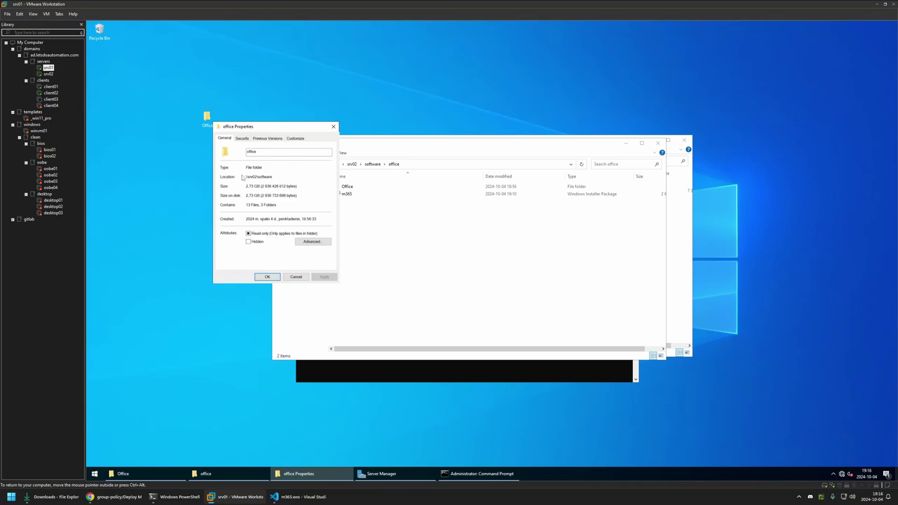
{"action": "left_click", "coordinate": [242, 139]}
{"action": "left_click_drag", "start_coordinate": [253, 127], "coordinate": [367, 141]}
{"action": "left_click", "coordinate": [372, 186]}
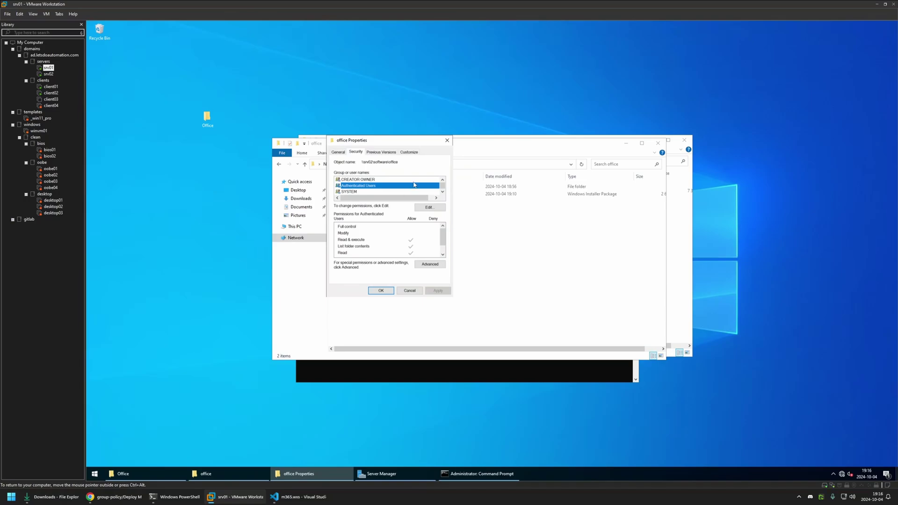
{"action": "left_click", "coordinate": [447, 140]}
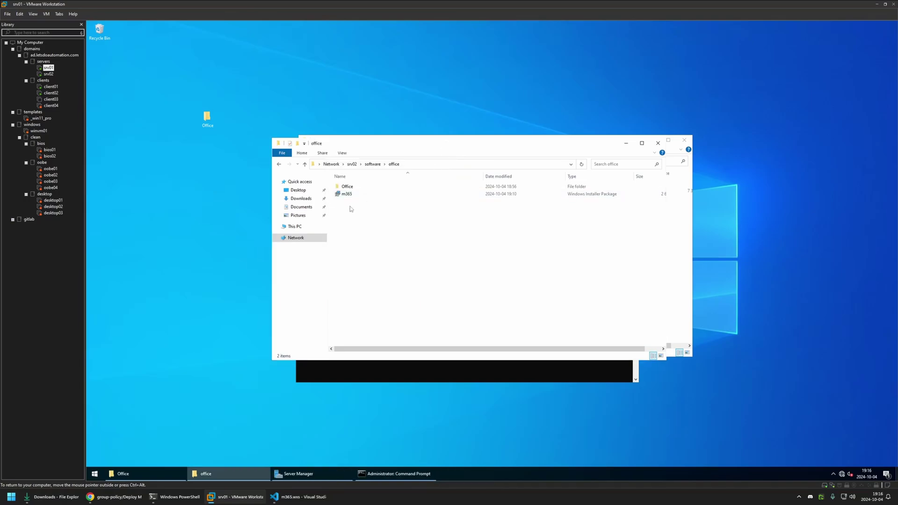
{"action": "left_click", "coordinate": [293, 474]}
- In Group Policy Management, create a GPO named 'assign - Microsoft Office' and select it
{"action": "left_click", "coordinate": [844, 41]}
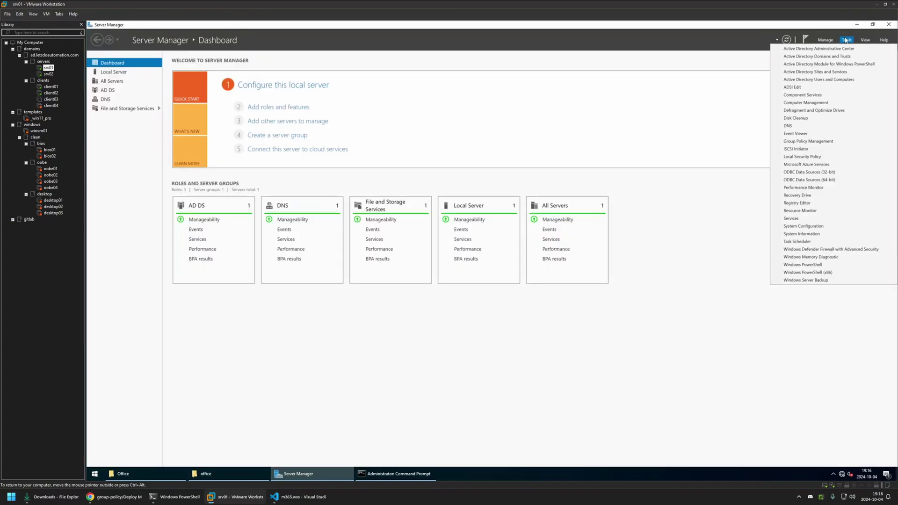
{"action": "left_click", "coordinate": [837, 143]}
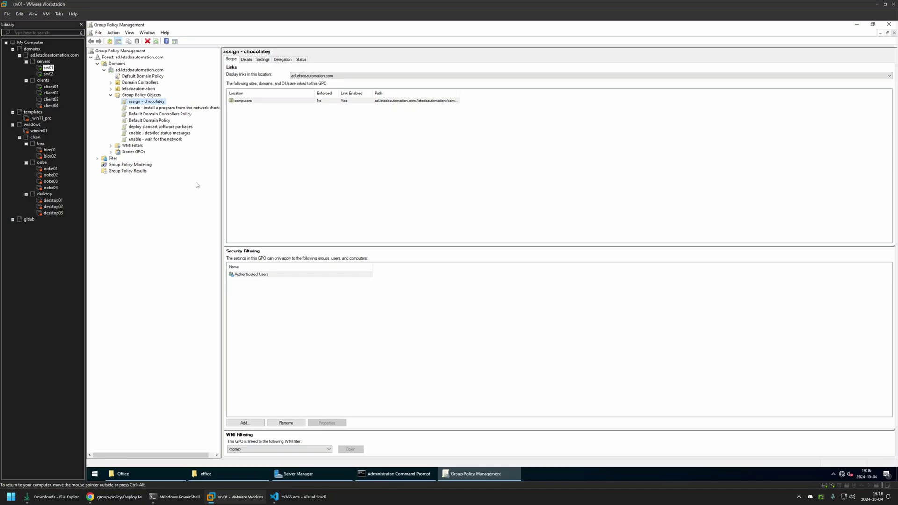
{"action": "right_click", "coordinate": [155, 95]}
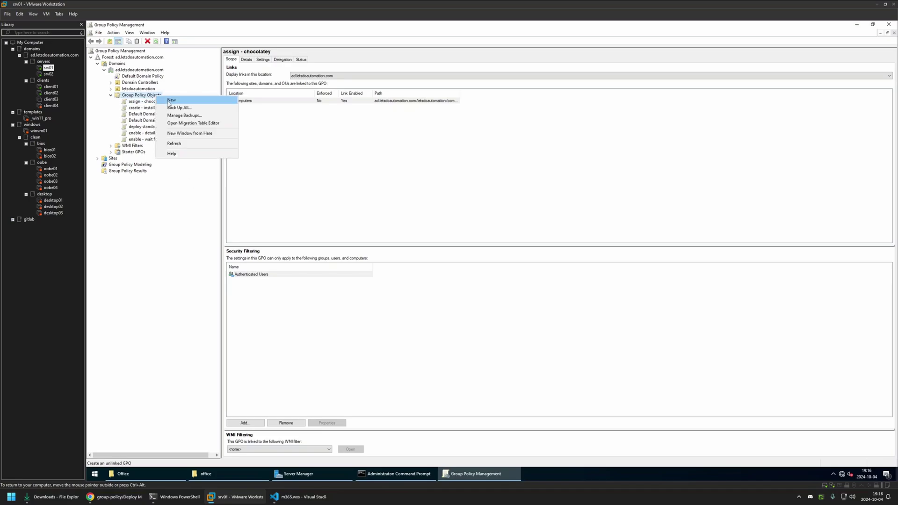
{"action": "left_click", "coordinate": [171, 100]}
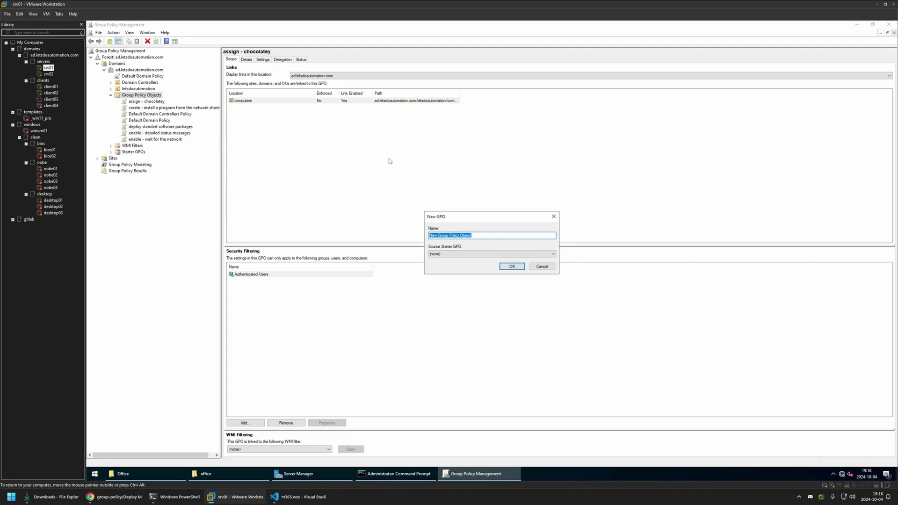
{"action": "type", "text": "assign - Microsof"}
{"action": "key", "text": "BackSpace"}
{"action": "type", "text": "oft Office"}
{"action": "left_click", "coordinate": [514, 267]}
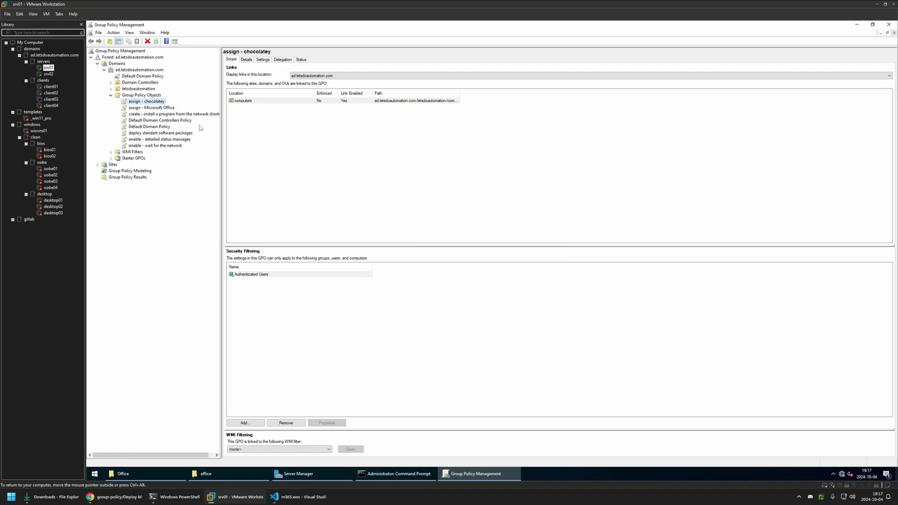
{"action": "left_click", "coordinate": [158, 108]}
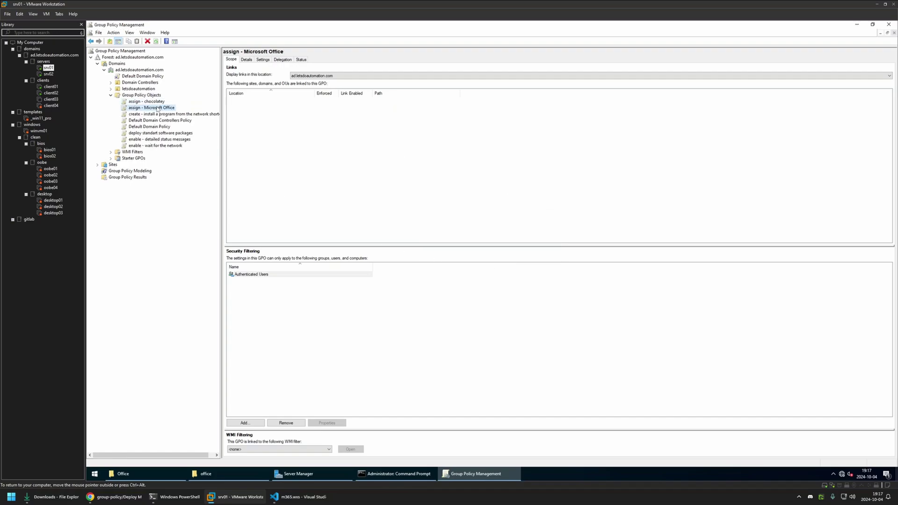
- Edit the GPO and start a new package under Policies > Software Settings > Software installation
{"action": "right_click", "coordinate": [158, 108]}
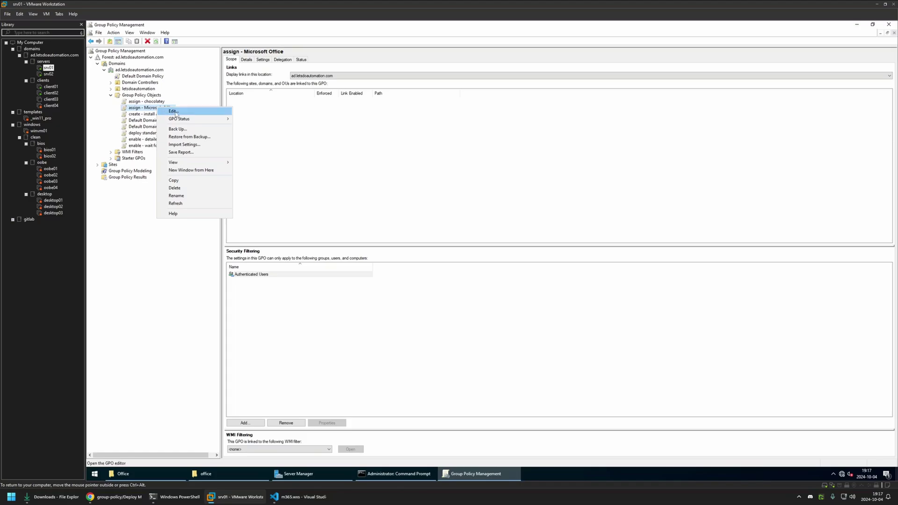
{"action": "left_click", "coordinate": [174, 114]}
{"action": "left_click_drag", "start_coordinate": [216, 53], "coordinate": [442, 74]}
{"action": "left_click", "coordinate": [384, 109]}
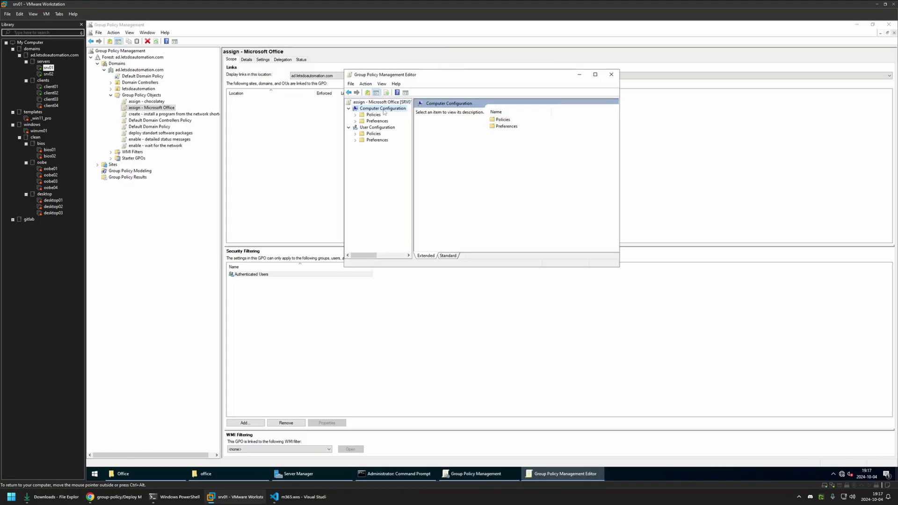
{"action": "left_click", "coordinate": [355, 115]}
{"action": "left_click", "coordinate": [362, 122]}
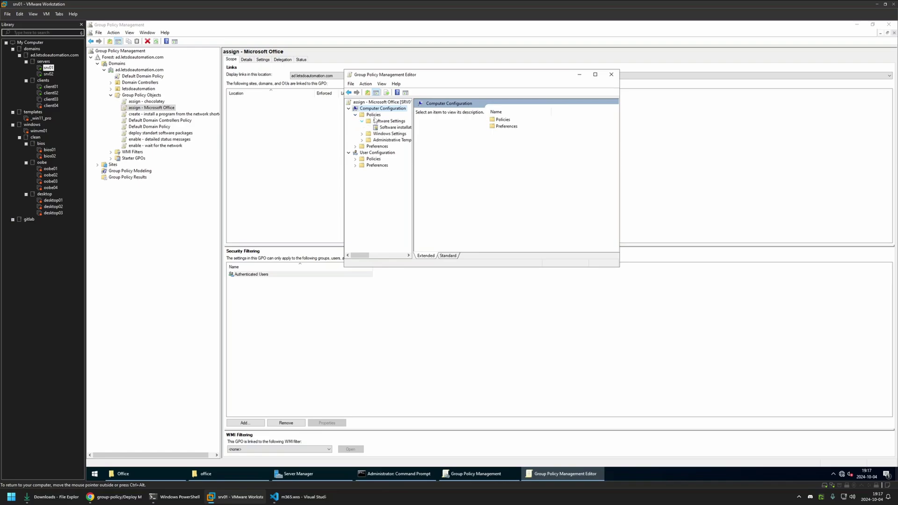
{"action": "left_click", "coordinate": [395, 128]}
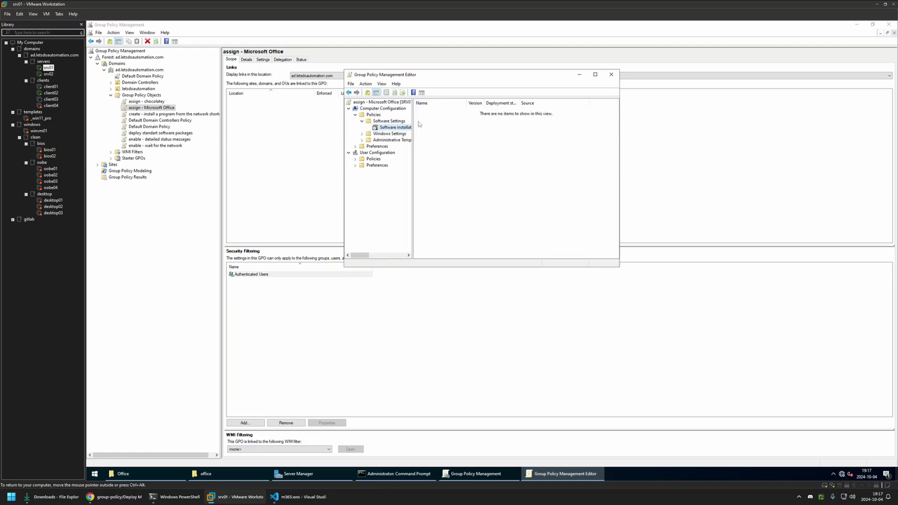
{"action": "right_click", "coordinate": [463, 127]}
{"action": "mouse_move", "coordinate": [472, 130]}
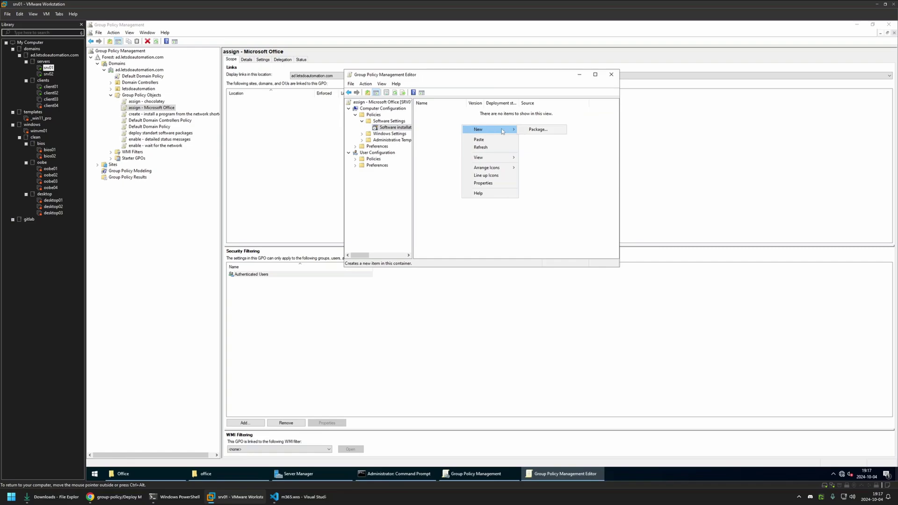
{"action": "left_click", "coordinate": [536, 130]}
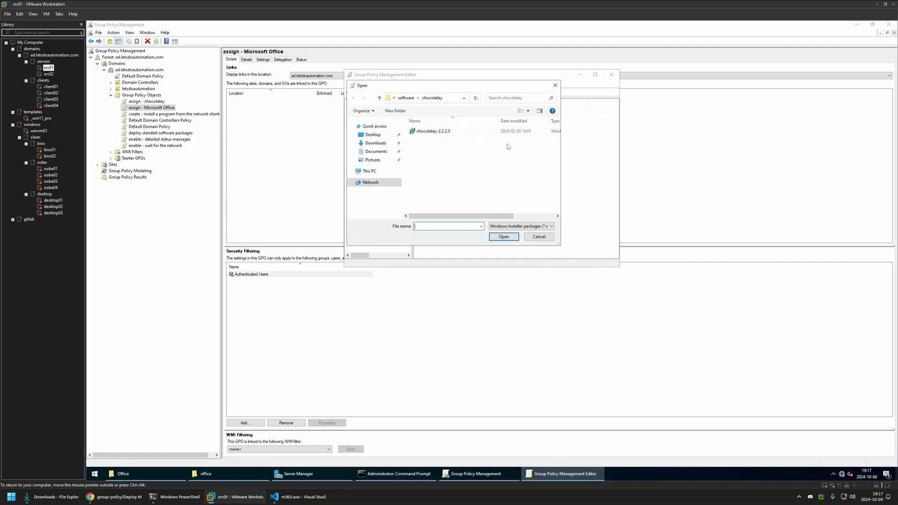
- Add \\srv02\software\office\m365.msi as an Assigned package and close the editor
{"action": "left_click", "coordinate": [145, 475]}
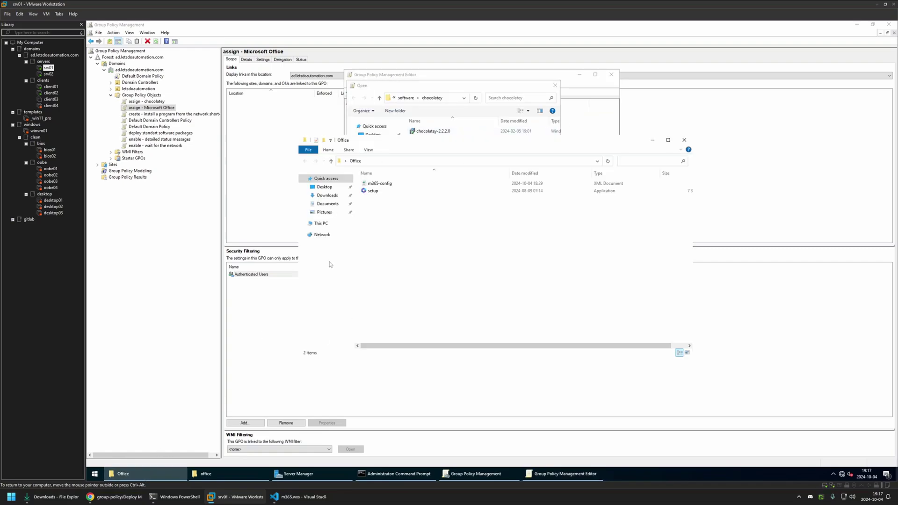
{"action": "left_click", "coordinate": [201, 474]}
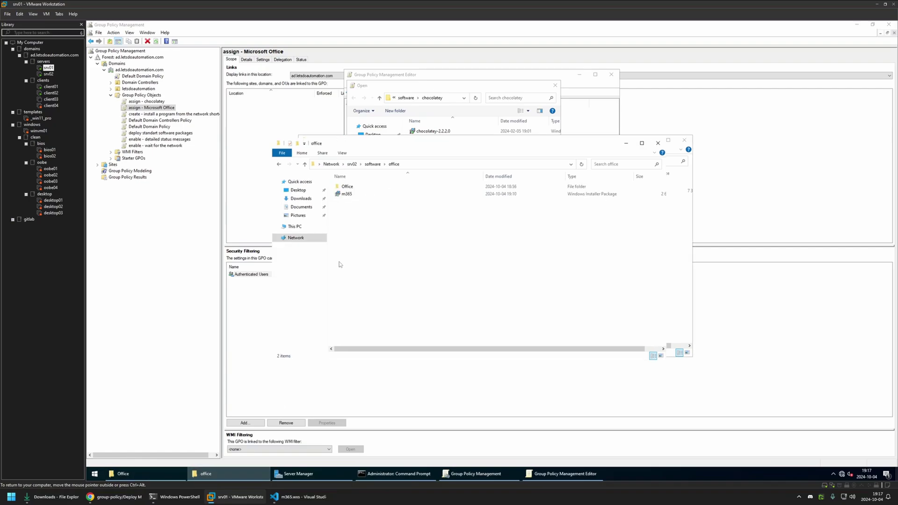
{"action": "left_click", "coordinate": [571, 92]}
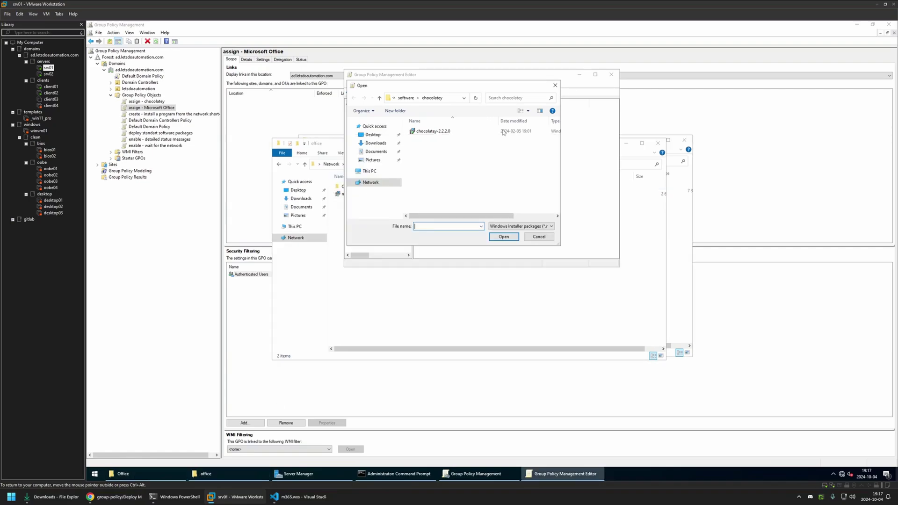
{"action": "left_click", "coordinate": [458, 97]}
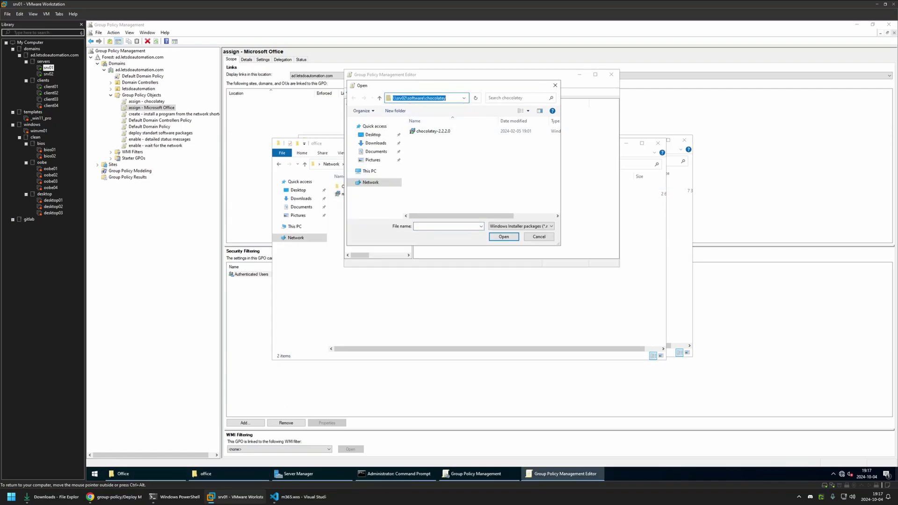
{"action": "type", "text": "\\\\srv02"}
{"action": "key", "text": "Return"}
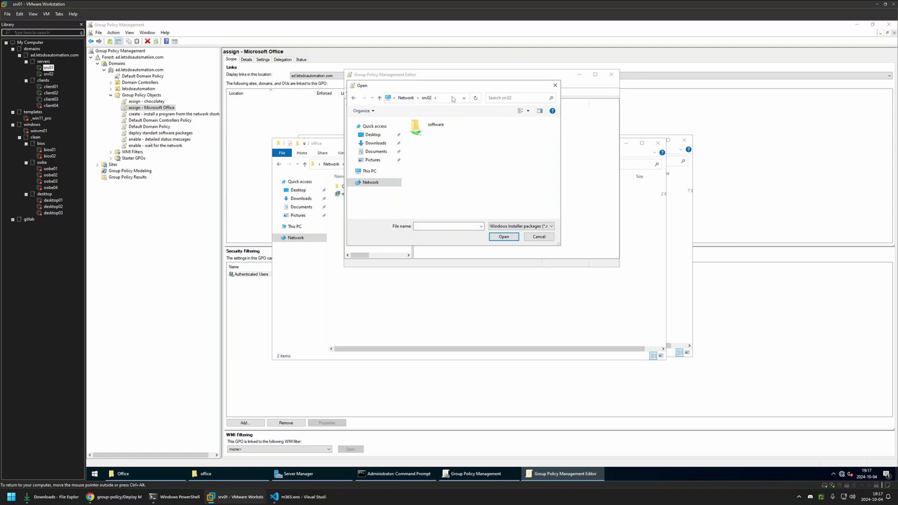
{"action": "double_click", "coordinate": [428, 129]}
{"action": "left_click", "coordinate": [431, 139]}
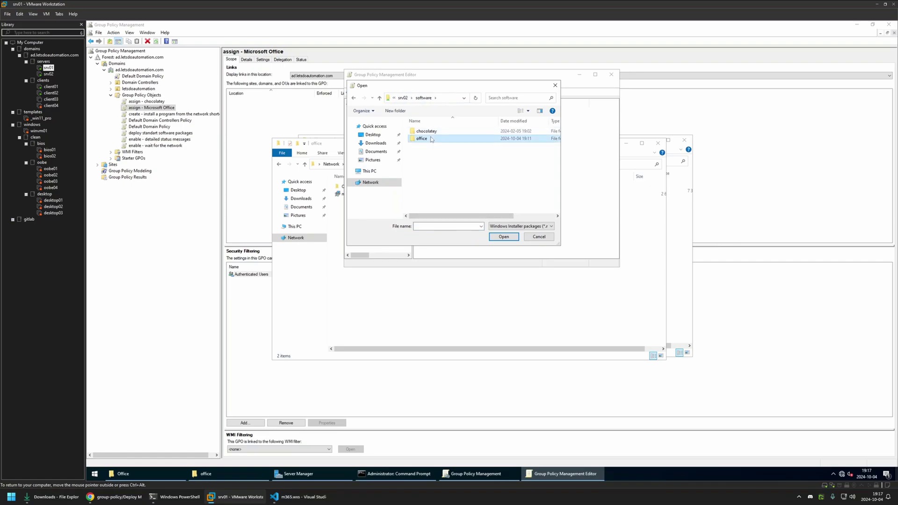
{"action": "double_click", "coordinate": [431, 138]}
{"action": "left_click", "coordinate": [421, 139]}
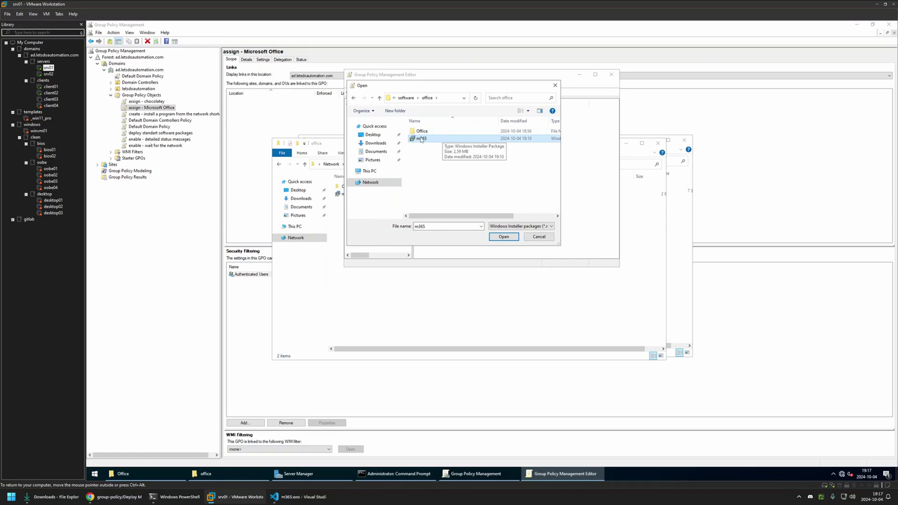
{"action": "double_click", "coordinate": [417, 139]}
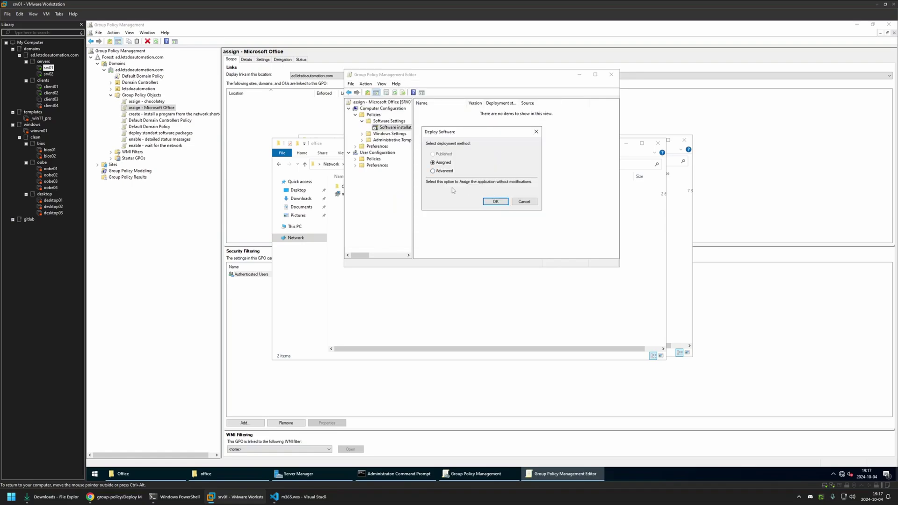
{"action": "left_click", "coordinate": [496, 201]}
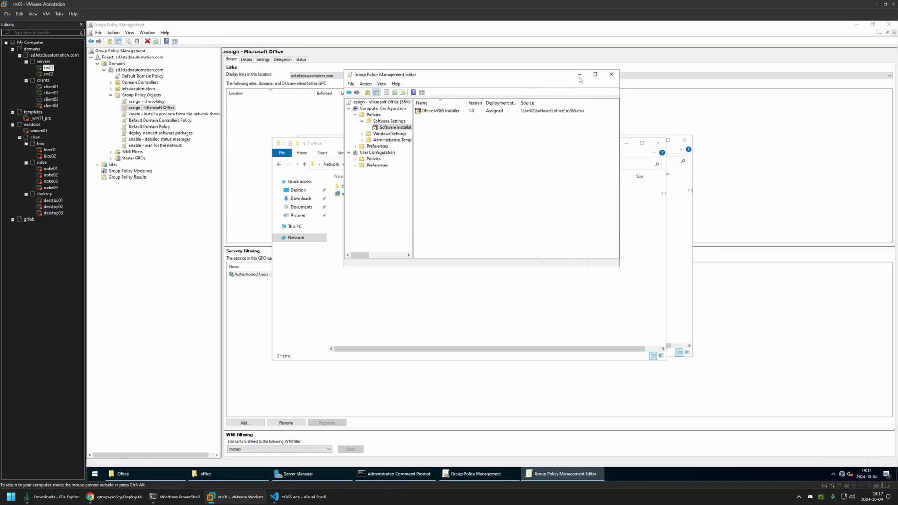
{"action": "left_click", "coordinate": [611, 75]}
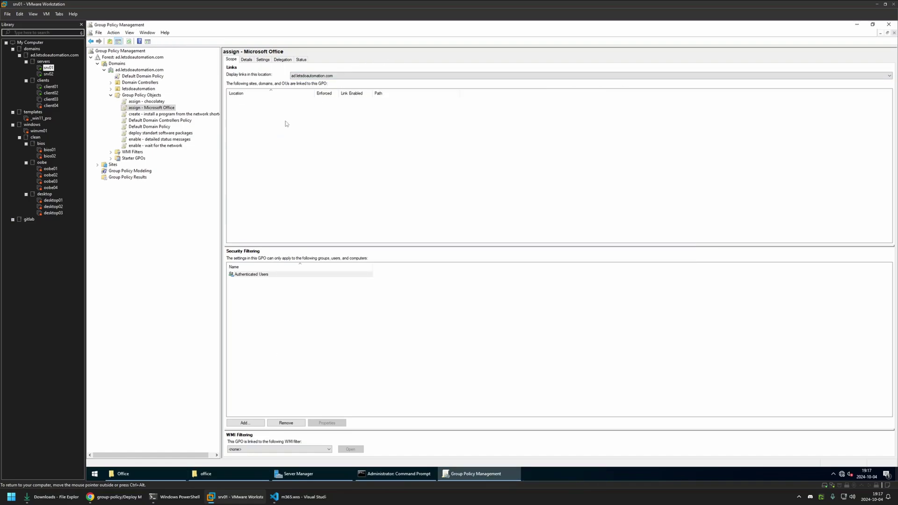
- Set GPO status to 'User configuration settings disabled', then show the computers OU's linked GPOs
{"action": "left_click", "coordinate": [245, 59]}
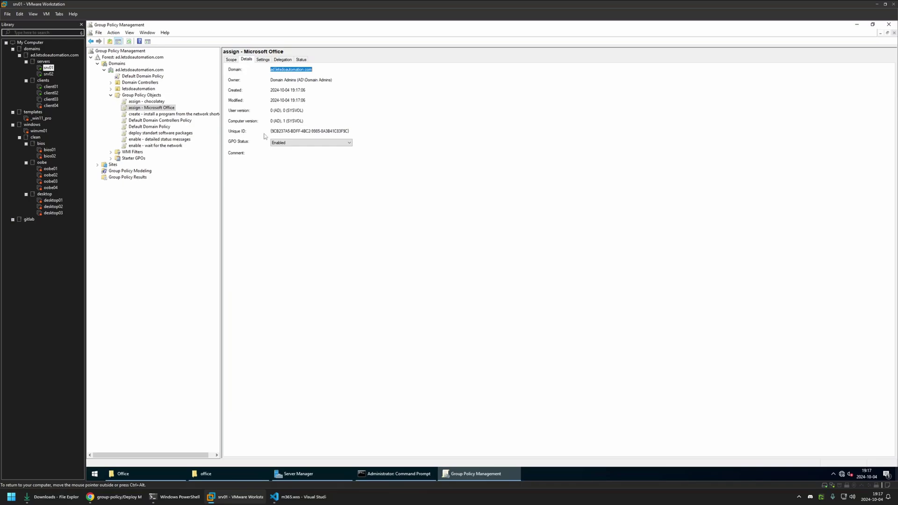
{"action": "left_click", "coordinate": [294, 143]}
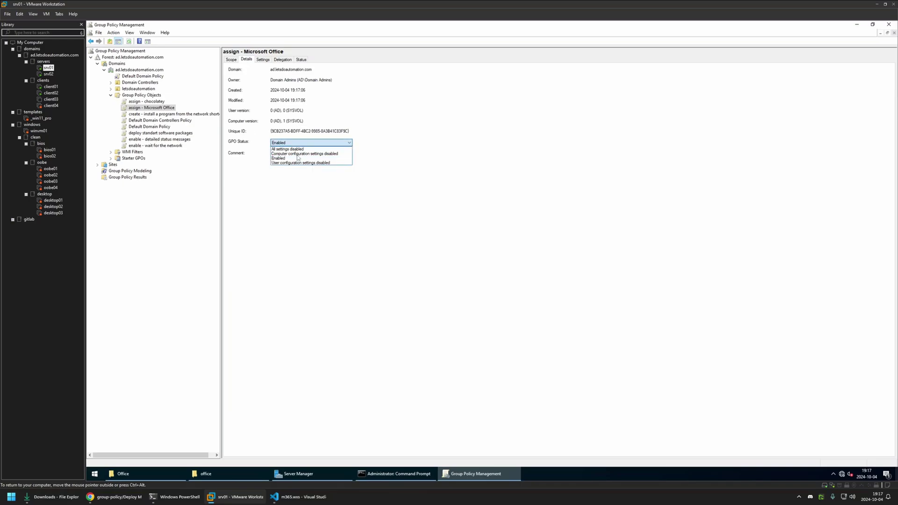
{"action": "left_click", "coordinate": [297, 162]}
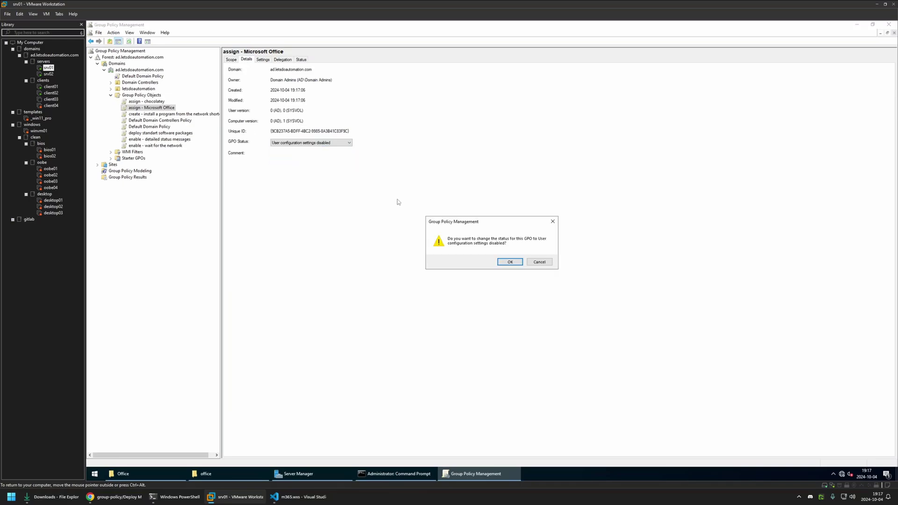
{"action": "left_click", "coordinate": [505, 264]}
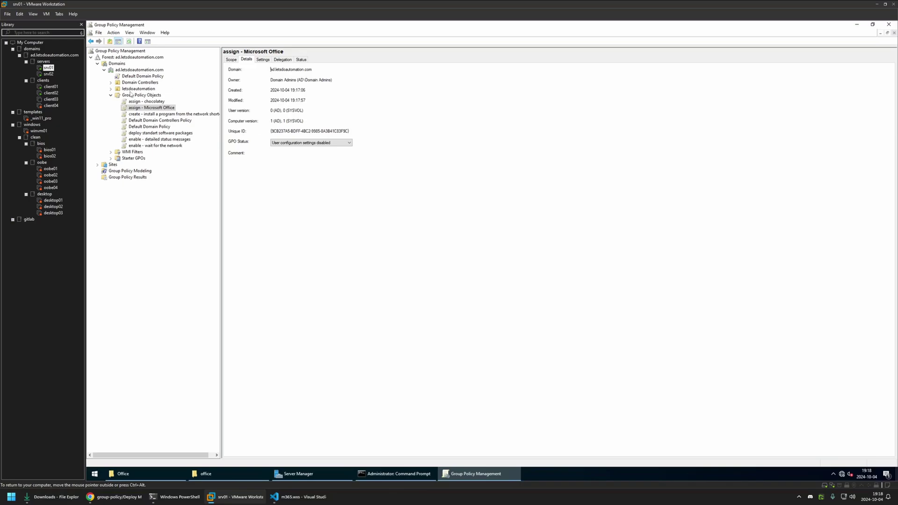
{"action": "left_click", "coordinate": [111, 89]}
{"action": "left_click", "coordinate": [142, 95]}
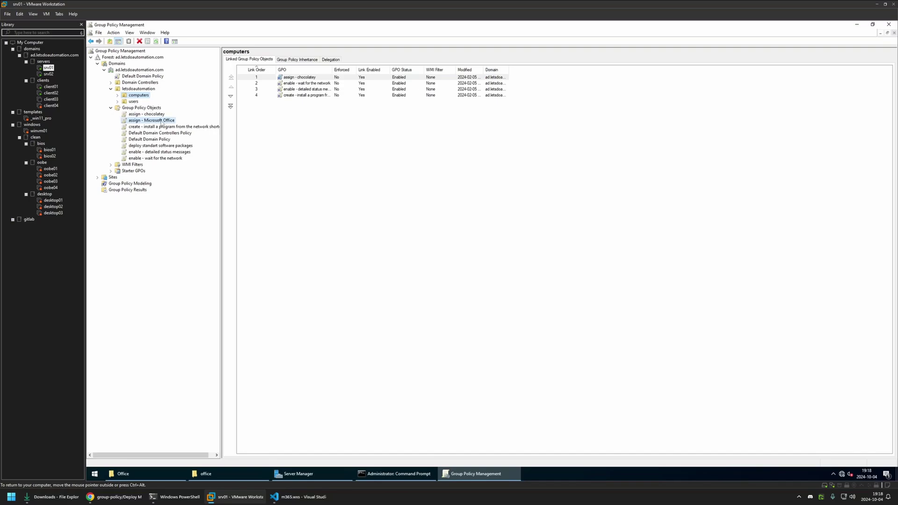
- Link 'assign - Microsoft Office' to the computers OU by dragging, confirm, then switch to client01
{"action": "left_click_drag", "start_coordinate": [160, 120], "coordinate": [139, 99]}
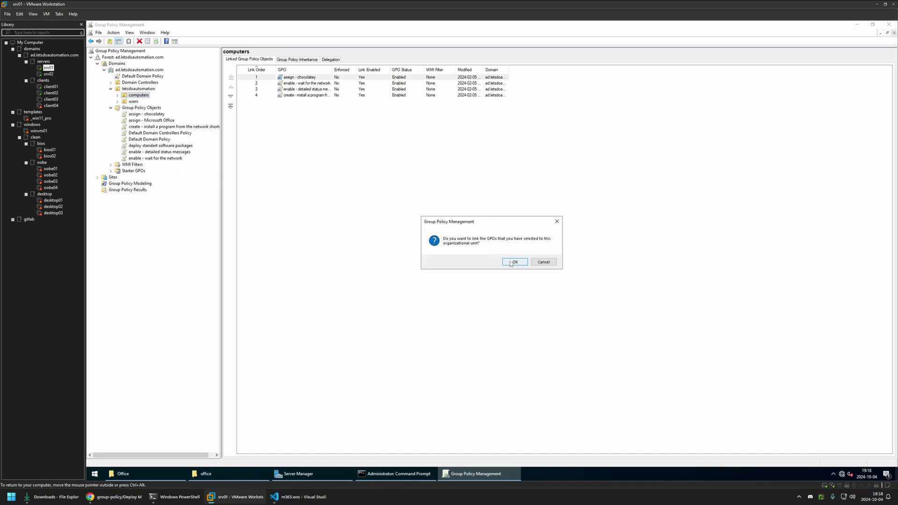
{"action": "left_click", "coordinate": [514, 262]}
{"action": "double_click", "coordinate": [123, 95]}
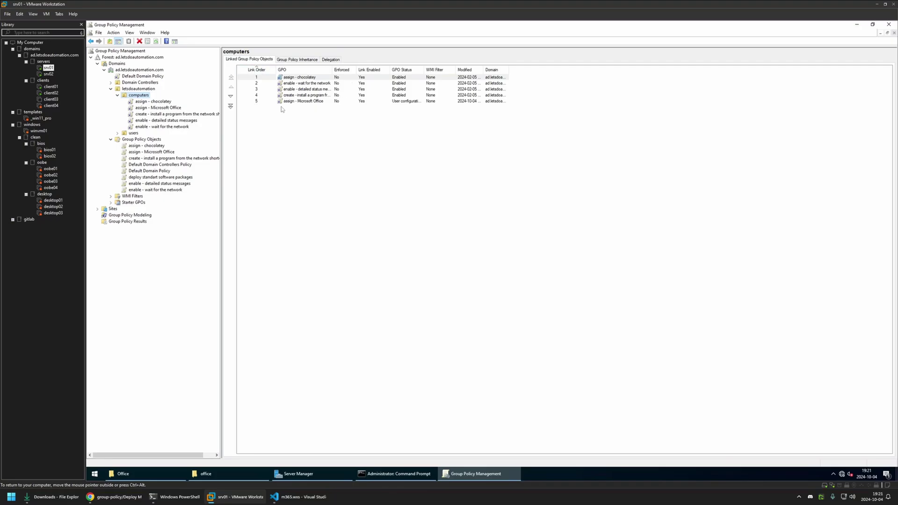
{"action": "left_click", "coordinate": [51, 86]}
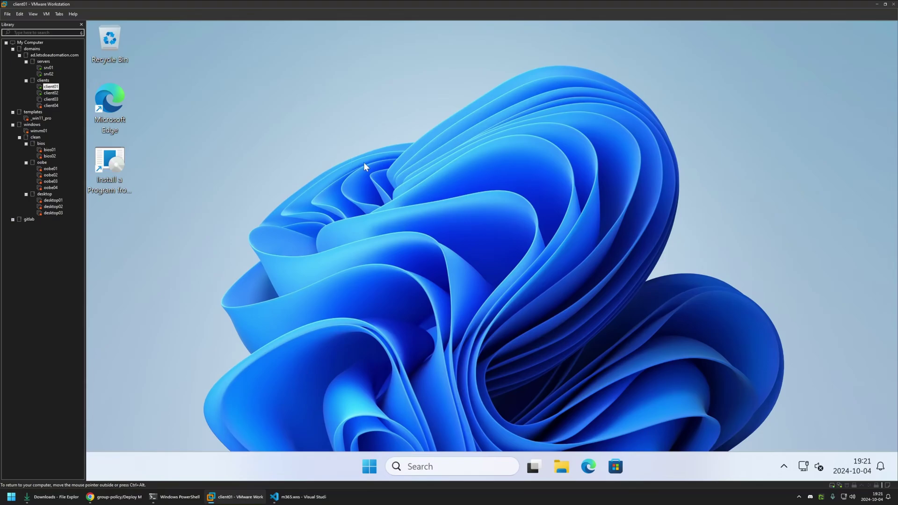
- Run gpupdate in Command Prompt on client01, then type shutdown -r -t 0
{"action": "left_click", "coordinate": [369, 464]}
{"action": "type", "text": "c"}
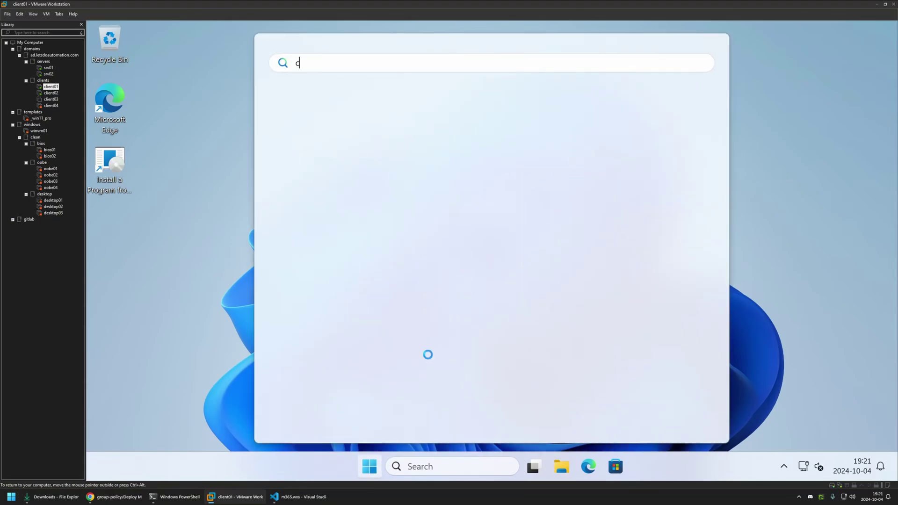
{"action": "type", "text": "md"}
{"action": "key", "text": "Return"}
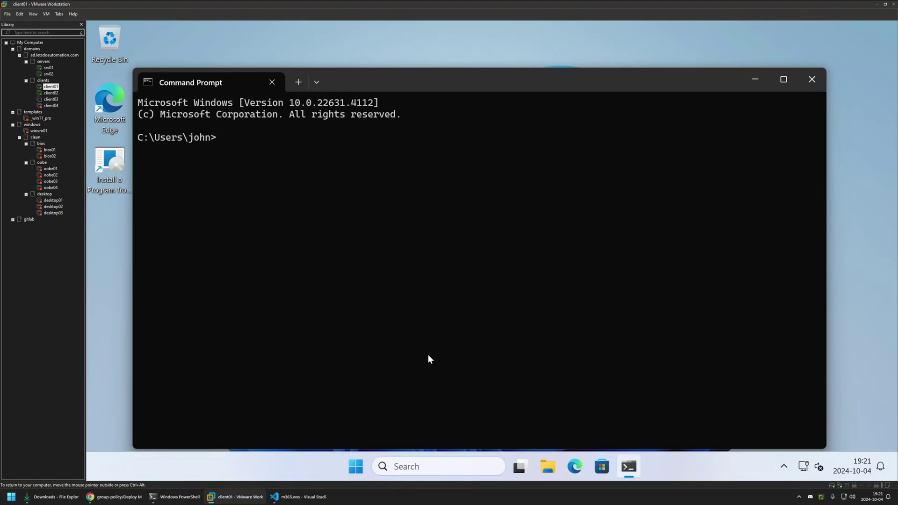
{"action": "type", "text": "gpupdate"}
{"action": "key", "text": "Return"}
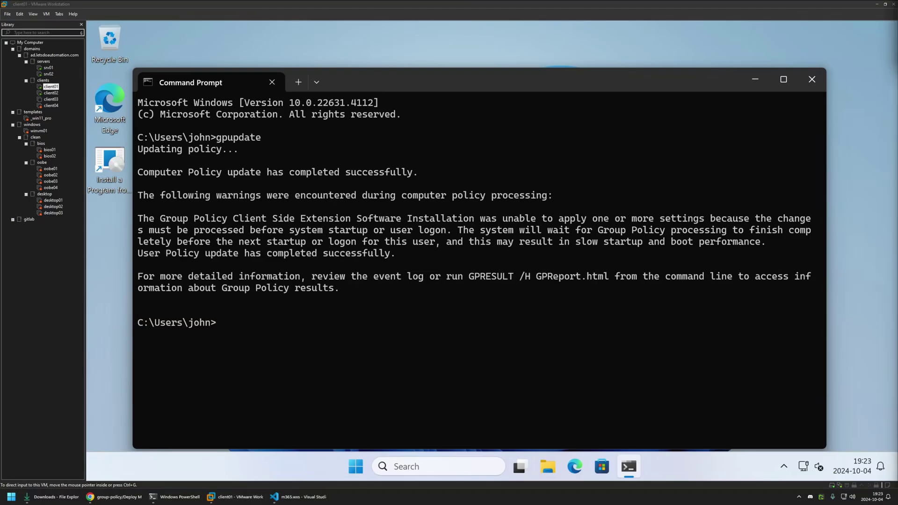
{"action": "left_click", "coordinate": [481, 243]}
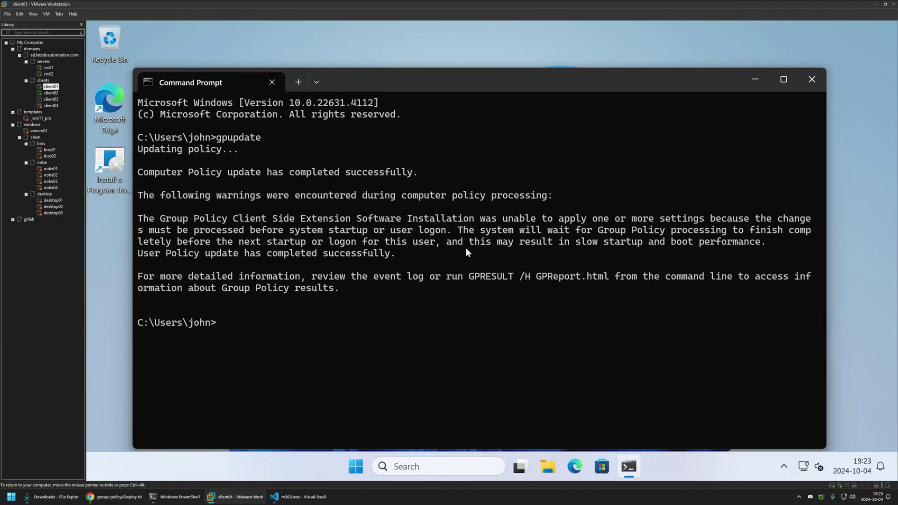
{"action": "type", "text": "shutdown -r -t 0"}
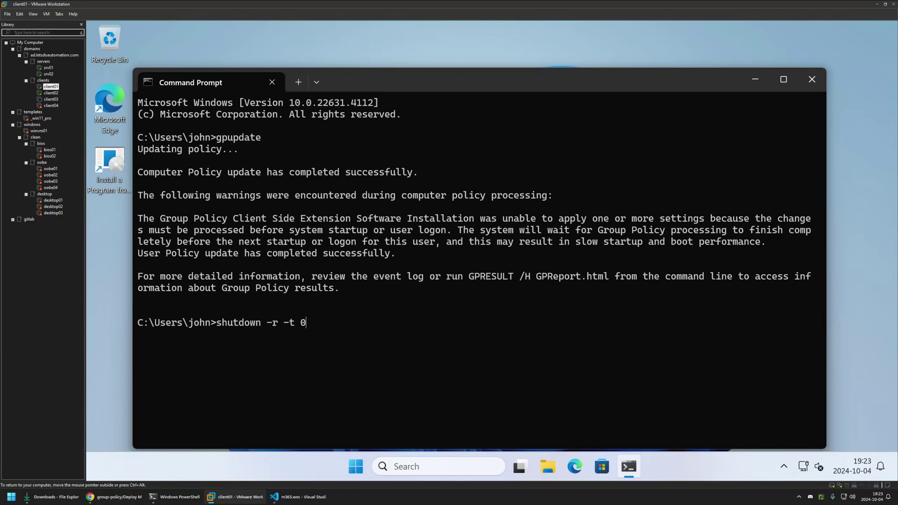
- Restart client01 with shutdown -r -t 0 and sign back in with the account password
{"action": "key", "text": "Return"}
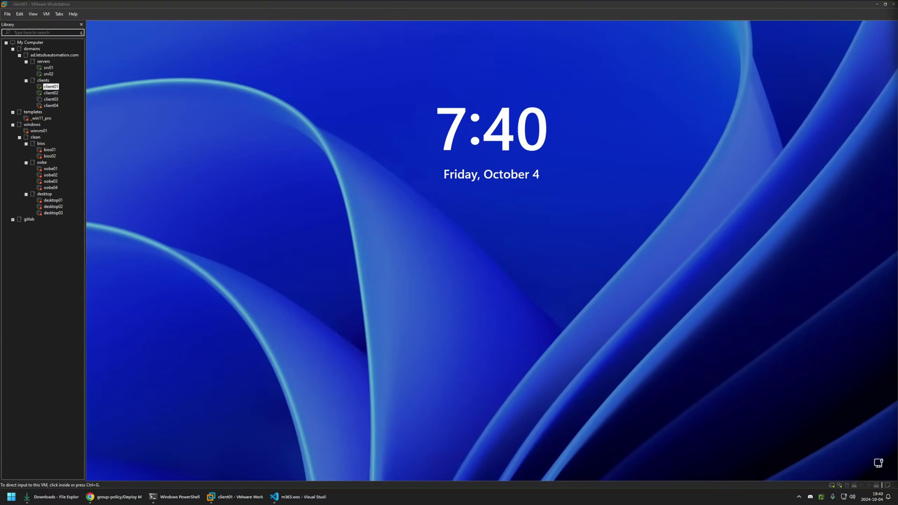
{"action": "left_click", "coordinate": [492, 235]}
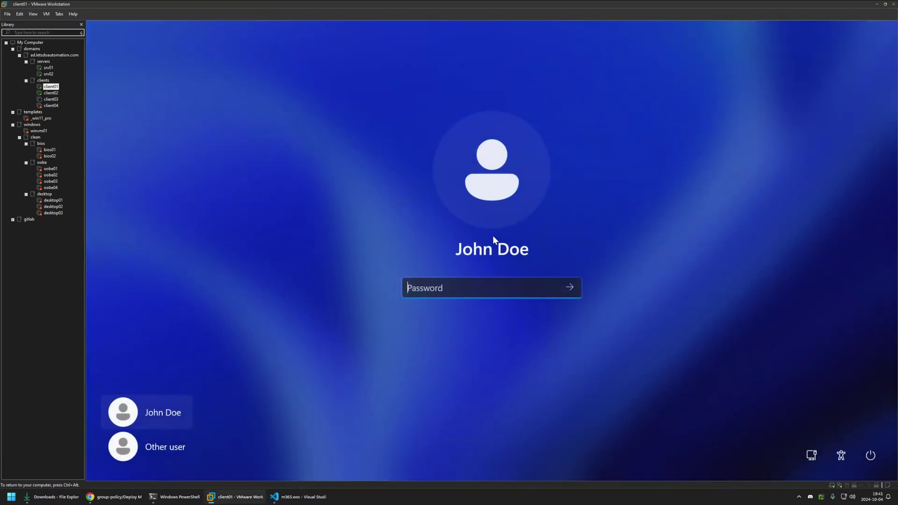
{"action": "key", "text": "Return"}
- Launch Word from the Start menu's All apps list on client01
{"action": "key", "text": "ctrl+alt"}
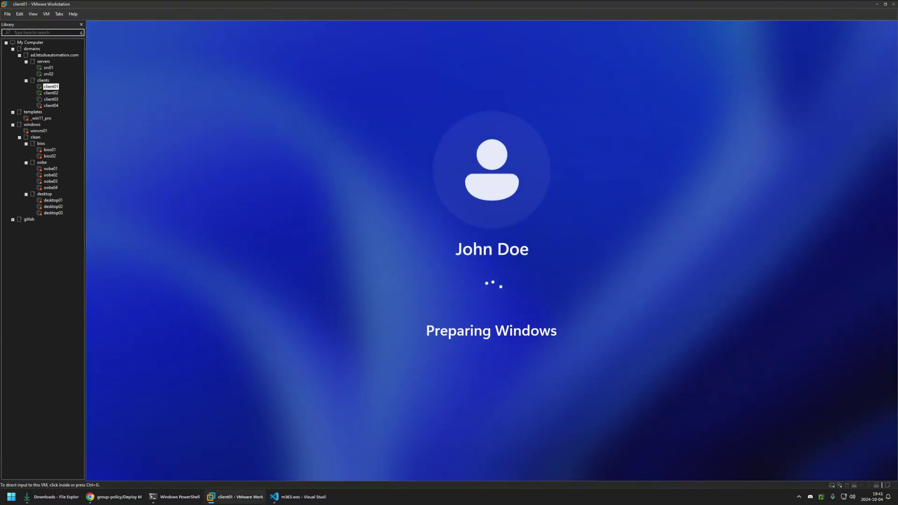
{"action": "left_click", "coordinate": [443, 210]}
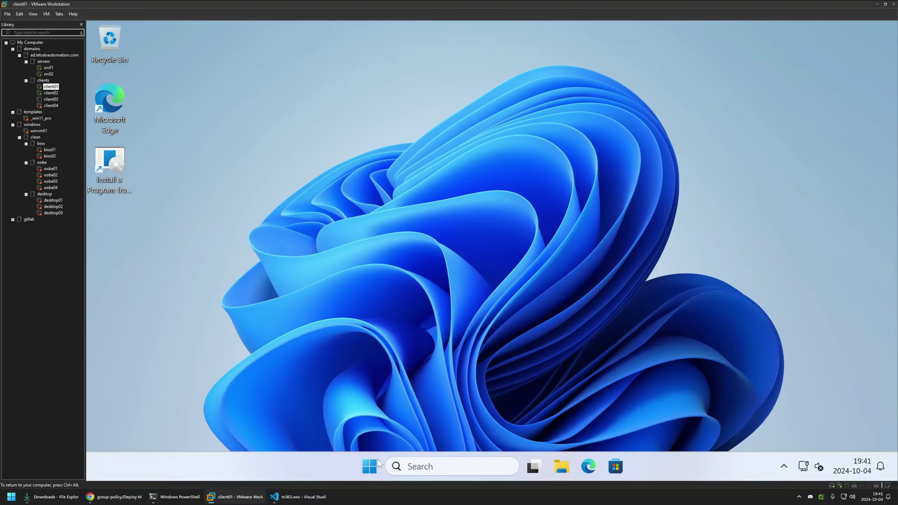
{"action": "left_click", "coordinate": [369, 466]}
{"action": "left_click", "coordinate": [631, 105]}
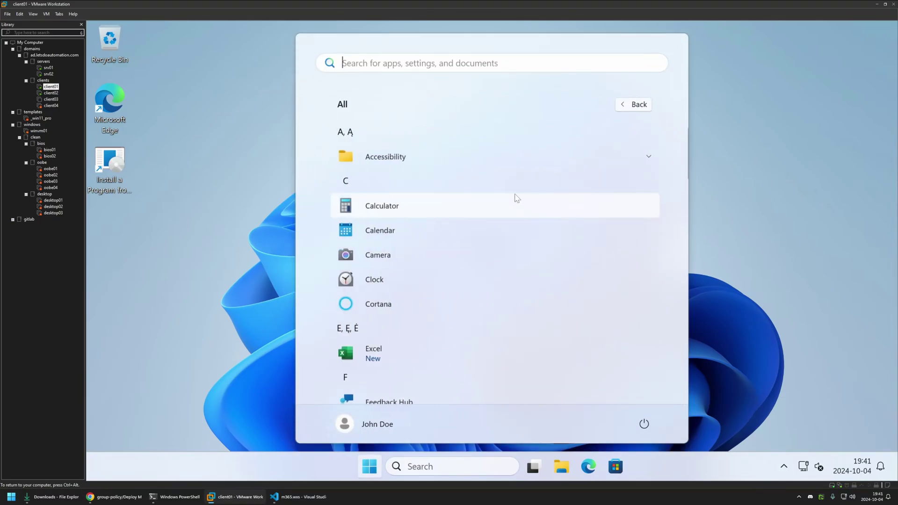
{"action": "scroll", "coordinate": [515, 198], "scroll_direction": "down", "scroll_amount": 10}
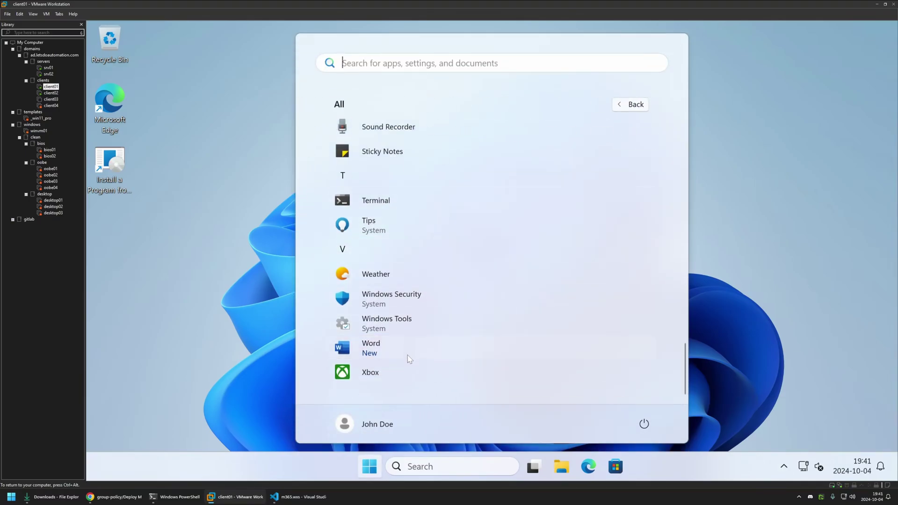
{"action": "left_click", "coordinate": [372, 352]}
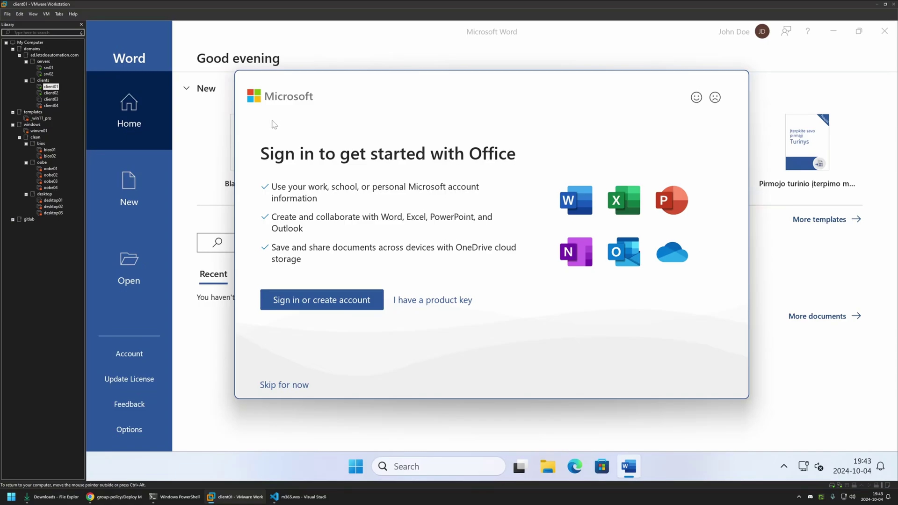
- On srv01, disable the Microsoft Office GPO link on the computers OU
{"action": "left_click", "coordinate": [48, 67]}
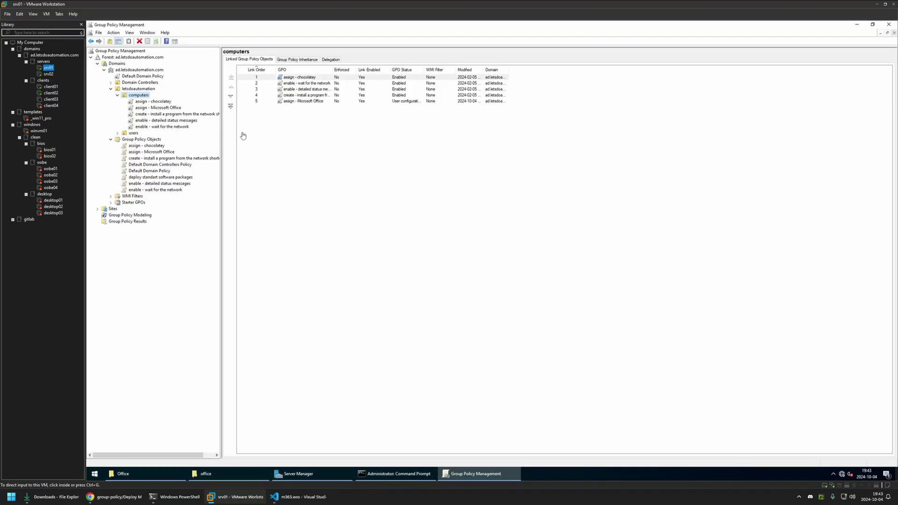
{"action": "right_click", "coordinate": [161, 108]}
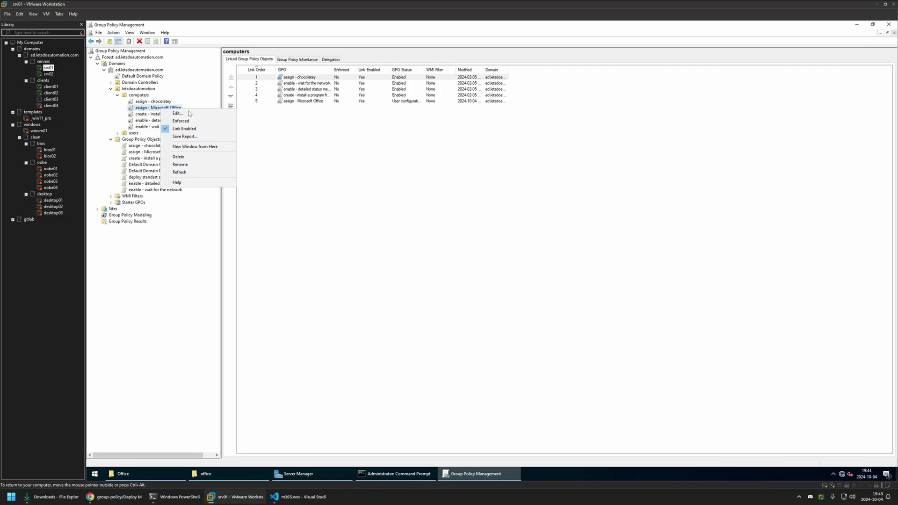
{"action": "left_click", "coordinate": [190, 130]}
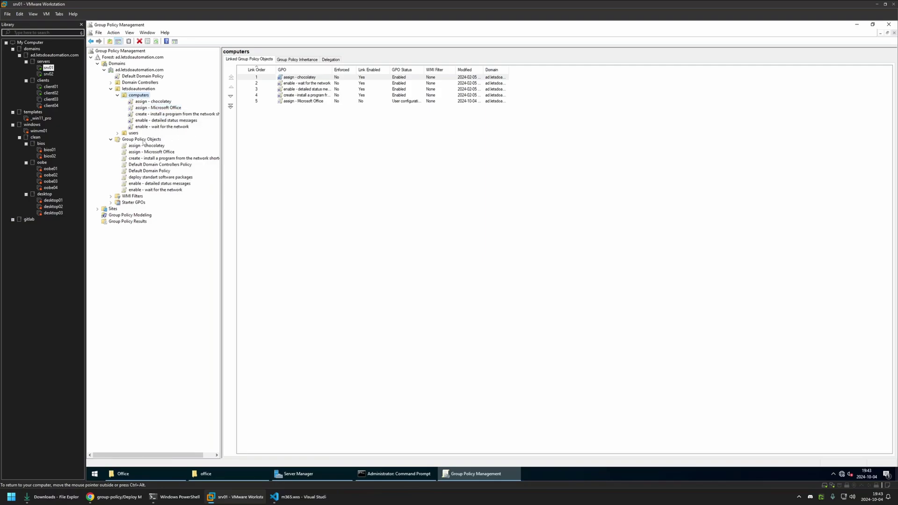
- Create a new GPO named 'publish - Microsoft Office' and select it
{"action": "right_click", "coordinate": [143, 140]}
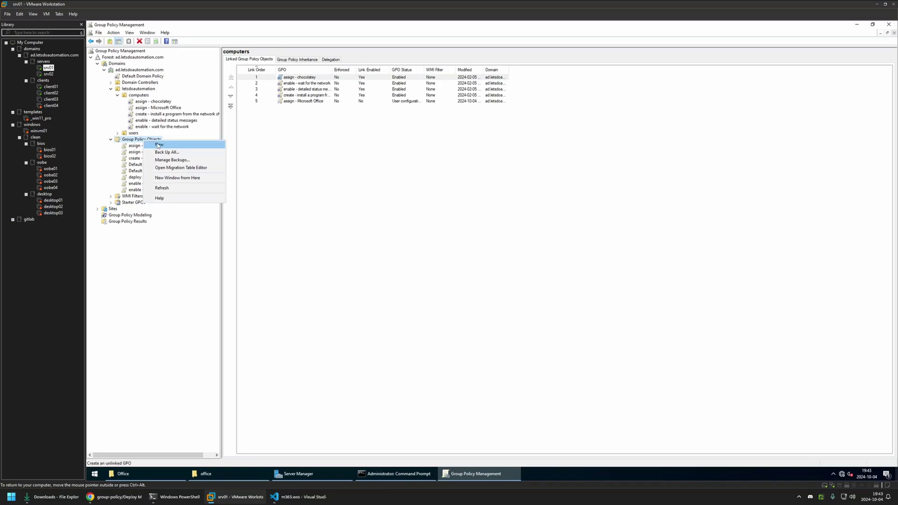
{"action": "left_click", "coordinate": [158, 146]}
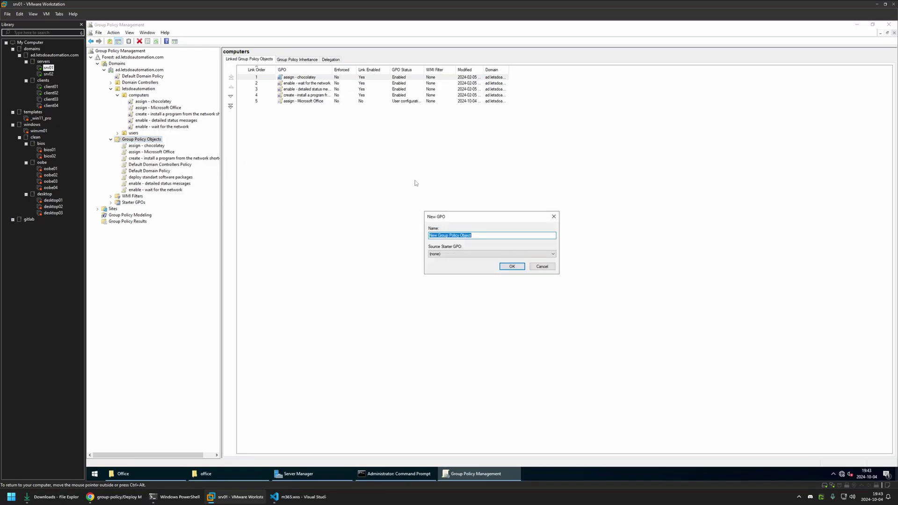
{"action": "type", "text": "publish - Microsoft Office"}
{"action": "left_click", "coordinate": [511, 266]}
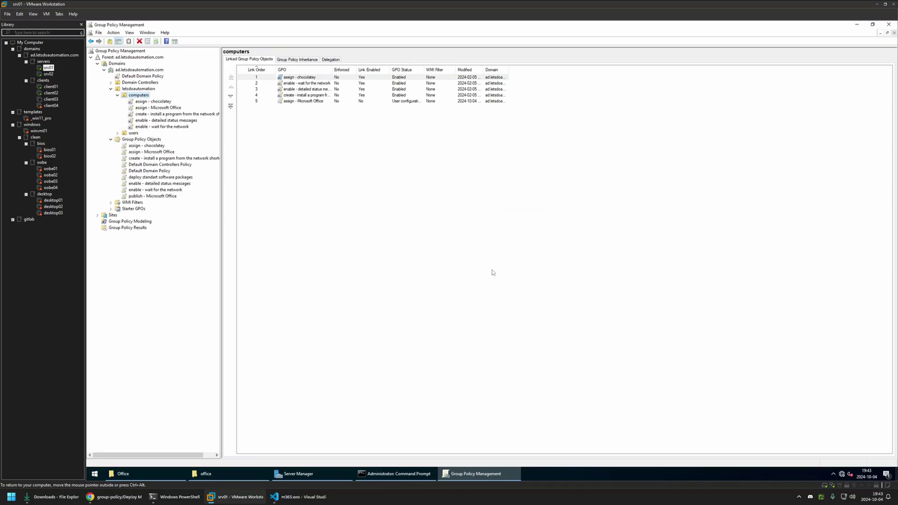
{"action": "left_click", "coordinate": [159, 197]}
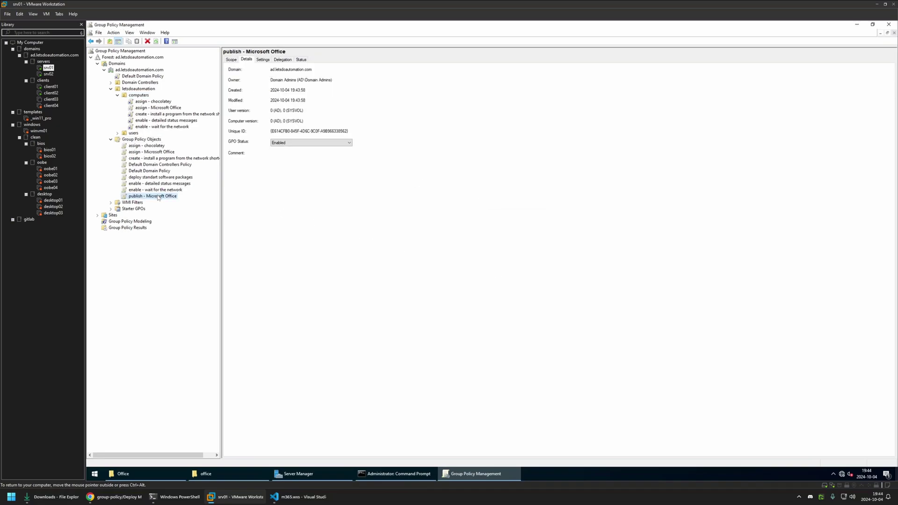
- Open the publish - Microsoft Office GPO for editing at User Configuration > Policies > Software Settings > Software installation
{"action": "right_click", "coordinate": [158, 197]}
{"action": "left_click", "coordinate": [208, 200]}
{"action": "left_click_drag", "start_coordinate": [220, 56], "coordinate": [456, 146]}
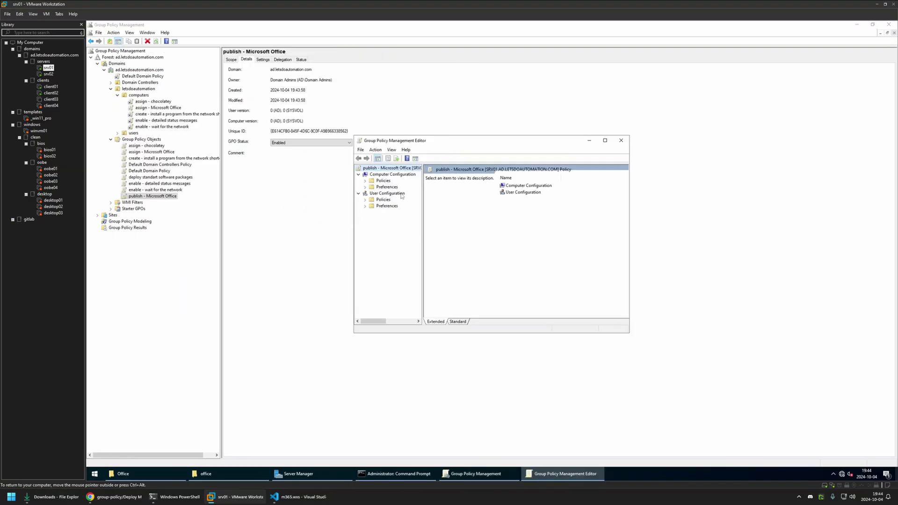
{"action": "left_click", "coordinate": [381, 194]}
{"action": "left_click", "coordinate": [365, 200]}
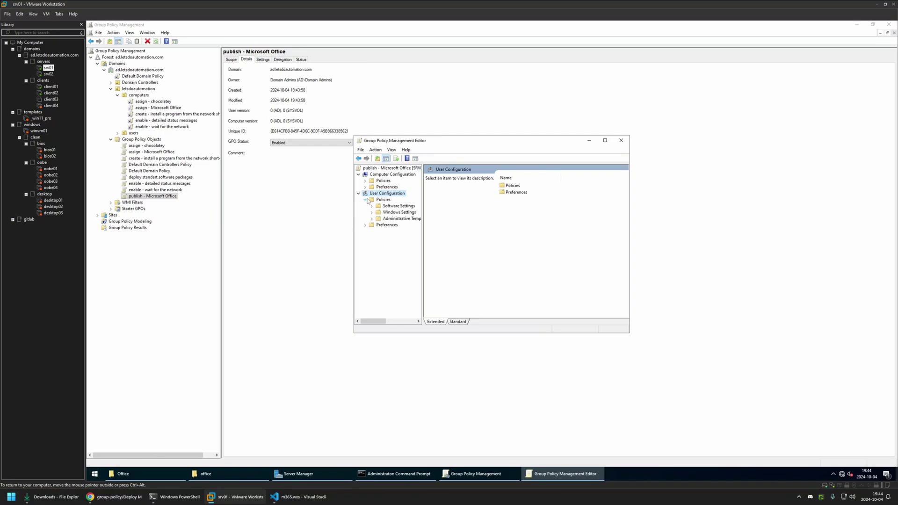
{"action": "left_click", "coordinate": [371, 205]}
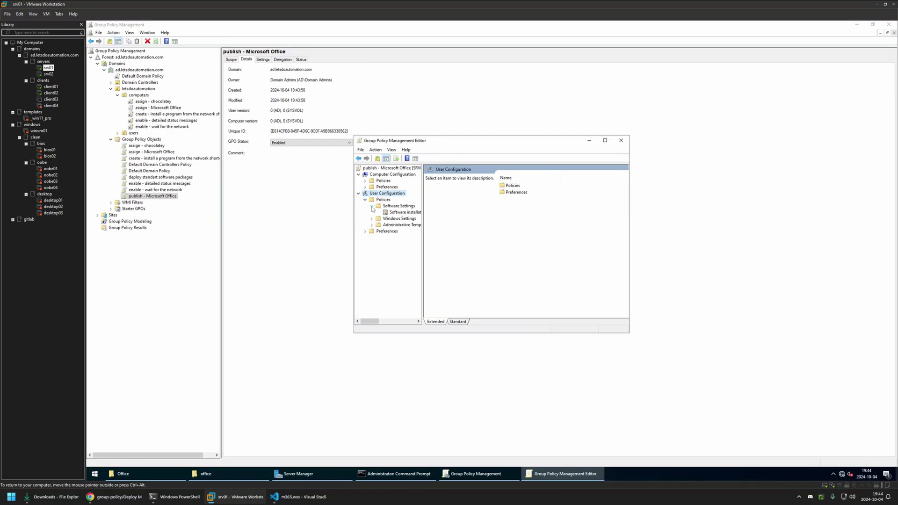
{"action": "left_click", "coordinate": [401, 213]}
- Add the m365 installer as a new Published package, then close the policy editor
{"action": "right_click", "coordinate": [465, 194]}
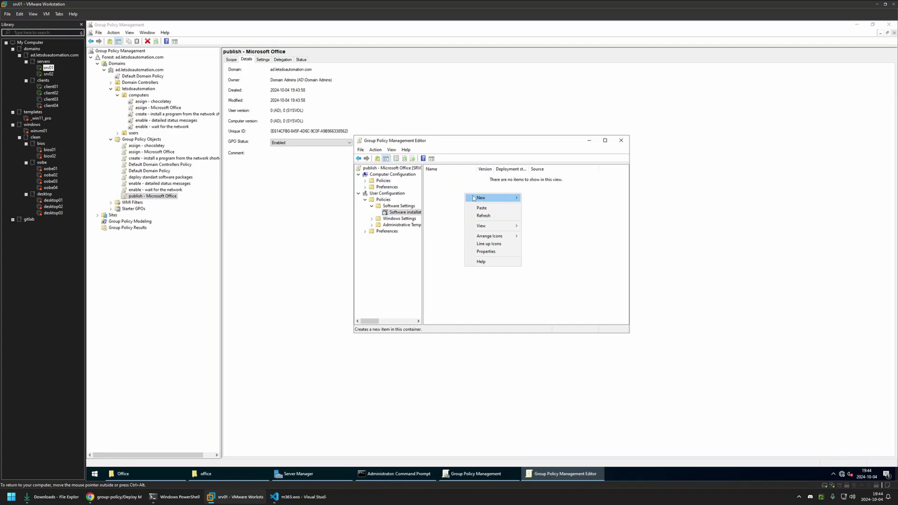
{"action": "mouse_move", "coordinate": [473, 198]}
{"action": "left_click", "coordinate": [542, 198]}
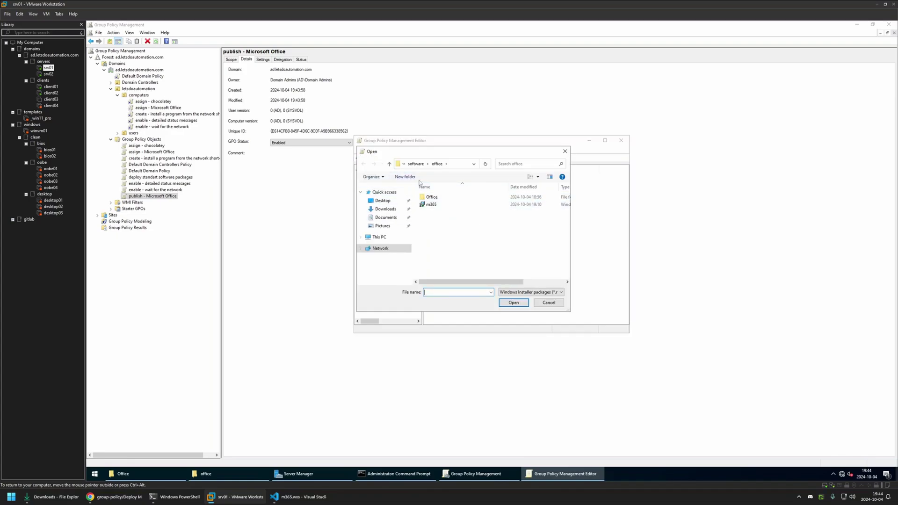
{"action": "double_click", "coordinate": [428, 205]}
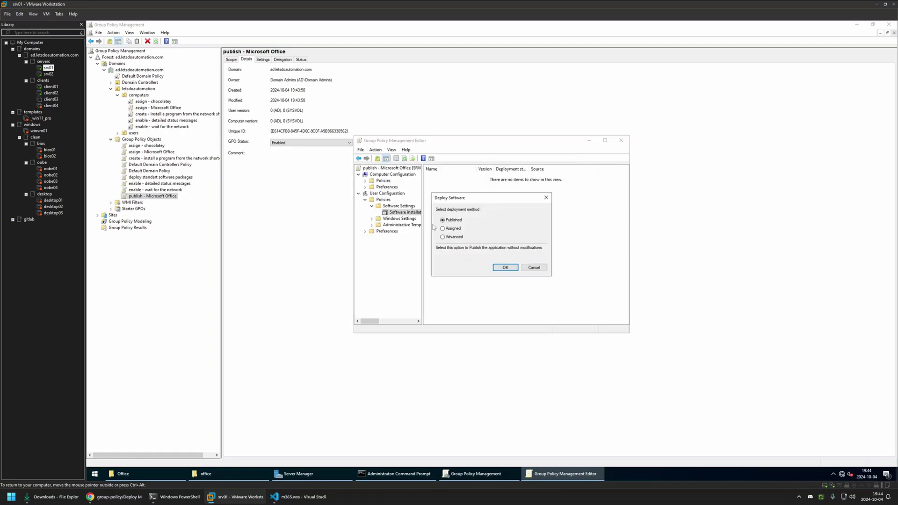
{"action": "left_click", "coordinate": [505, 268]}
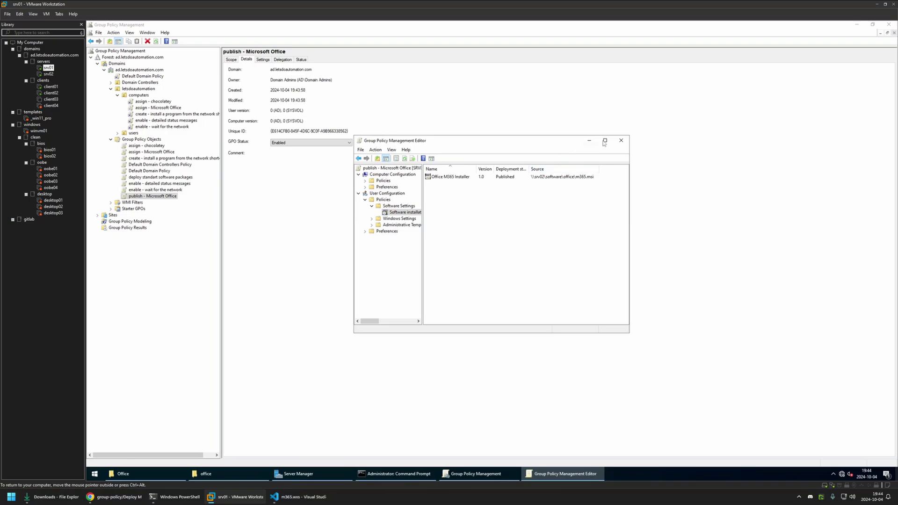
{"action": "left_click", "coordinate": [620, 141]}
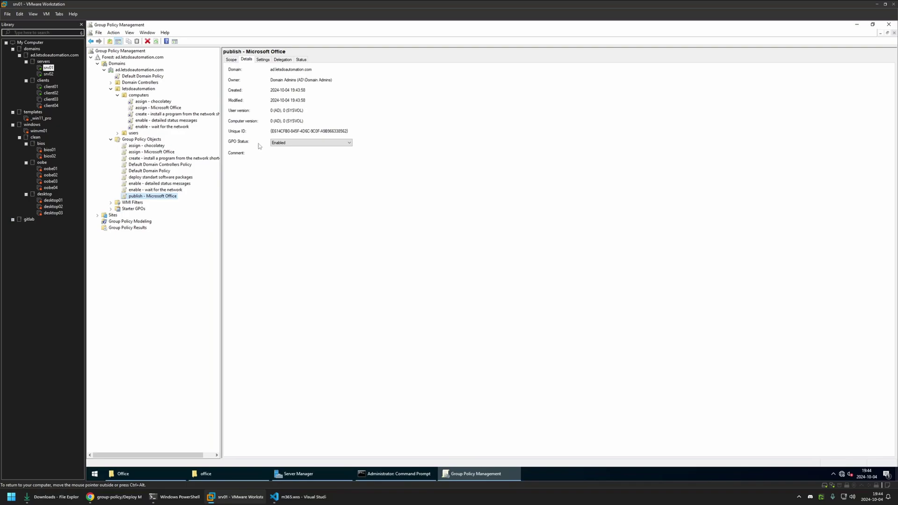
- Set the GPO status to Computer configuration settings disabled
{"action": "left_click", "coordinate": [274, 143]}
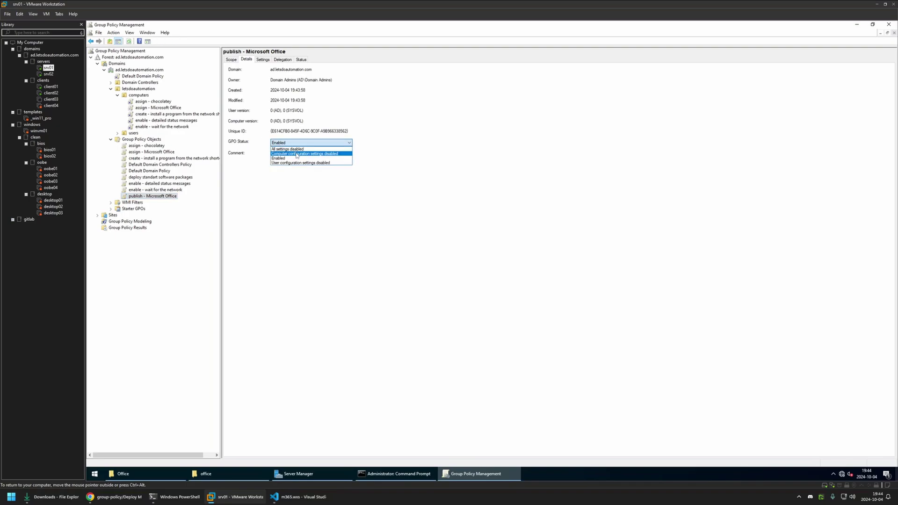
{"action": "left_click", "coordinate": [297, 153]}
{"action": "left_click", "coordinate": [515, 262]}
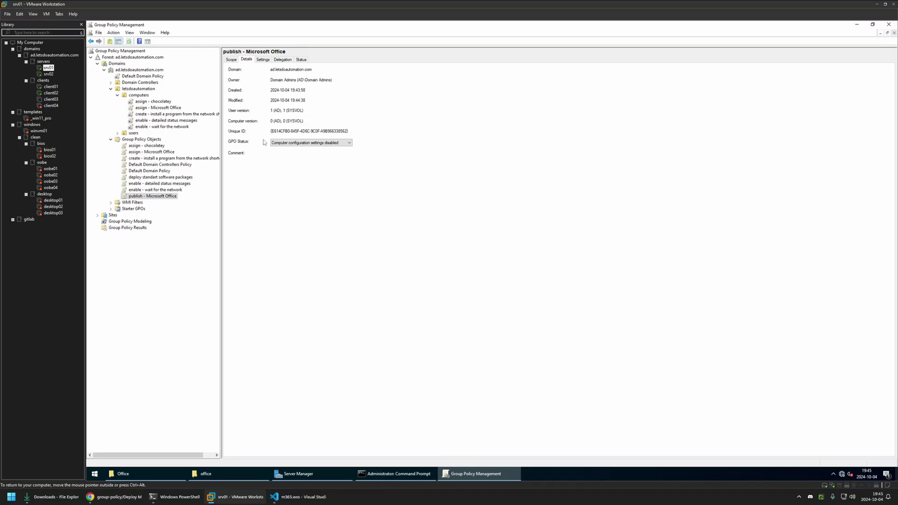
- Link the publish - Microsoft Office GPO to the users OU
{"action": "left_click", "coordinate": [124, 137]}
{"action": "left_click", "coordinate": [135, 134]}
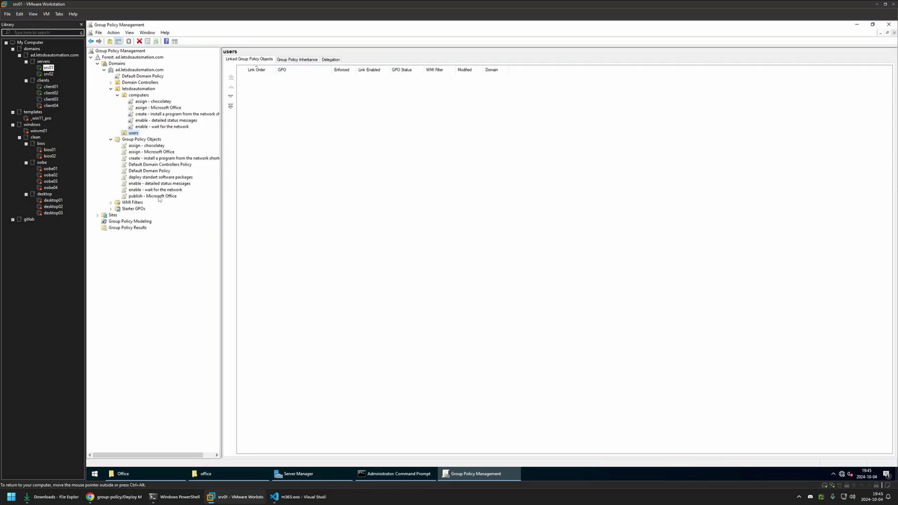
{"action": "left_click_drag", "start_coordinate": [160, 199], "coordinate": [133, 136]}
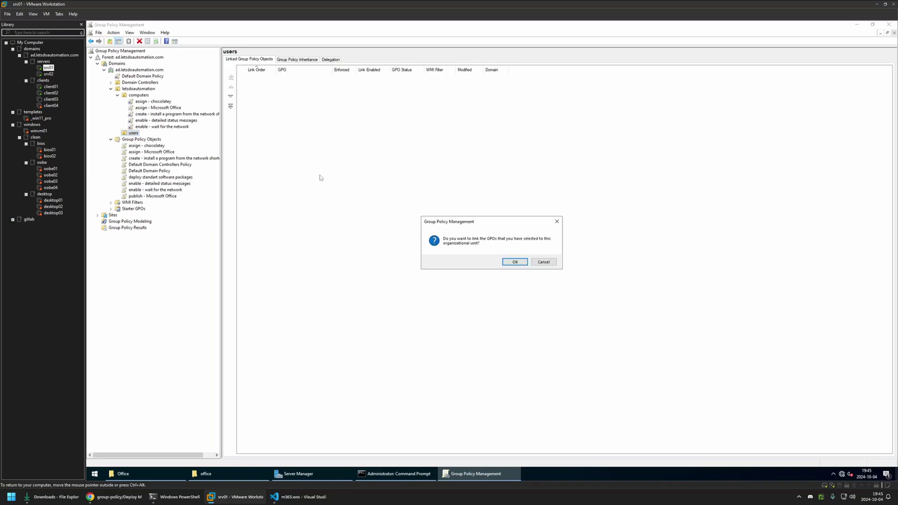
{"action": "left_click", "coordinate": [513, 262]}
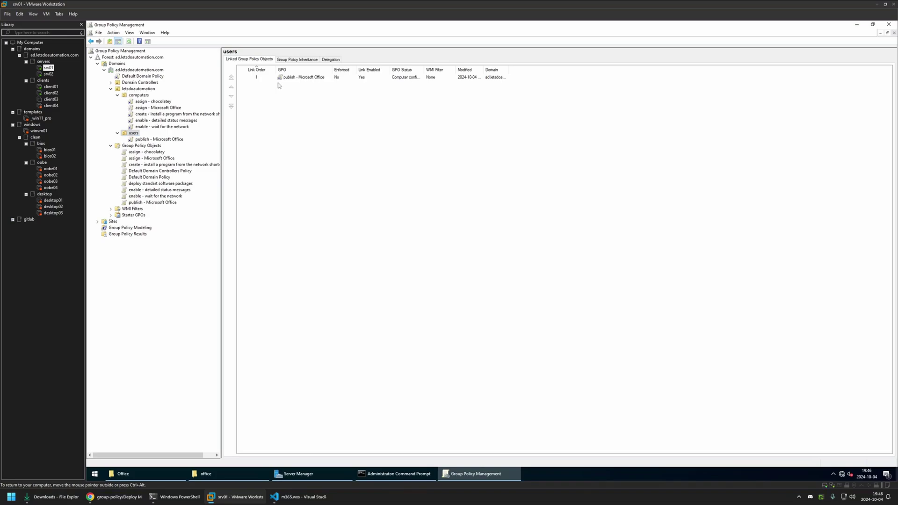
- On client02, open Install a Program from the Network (Get Programs)
{"action": "left_click", "coordinate": [51, 93]}
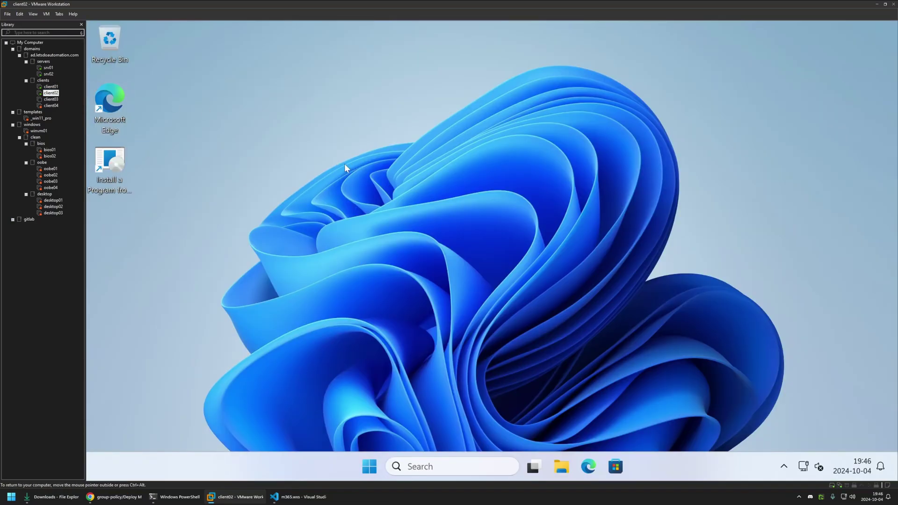
{"action": "left_click", "coordinate": [111, 165]}
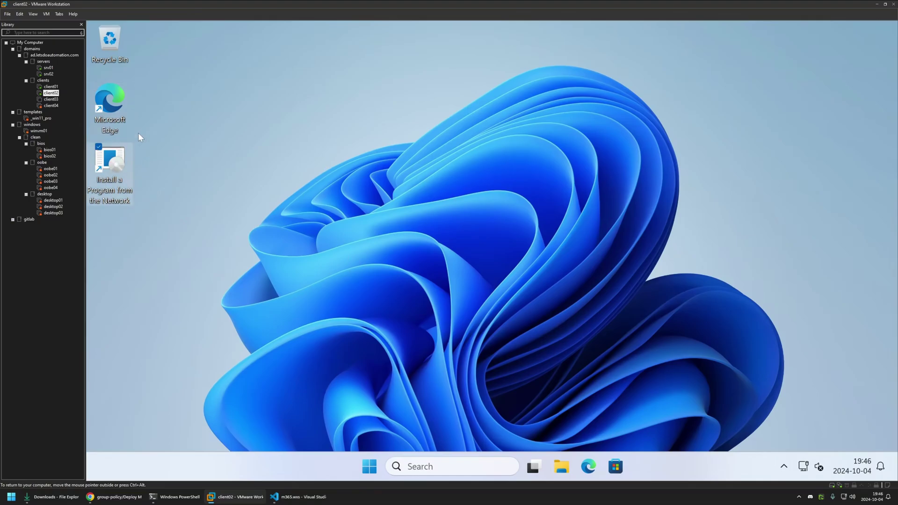
{"action": "double_click", "coordinate": [113, 163]}
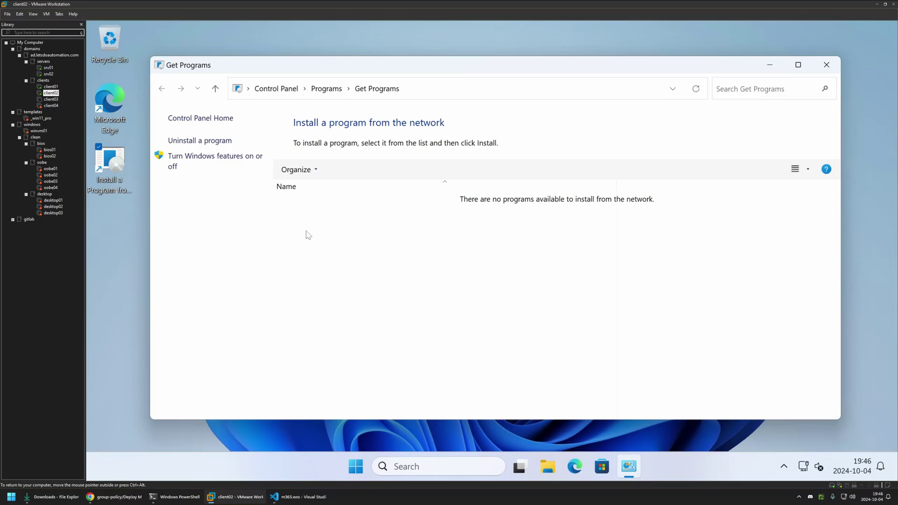
- Run gpupdate from a Command Prompt to refresh computer and user policy
{"action": "left_click", "coordinate": [356, 465]}
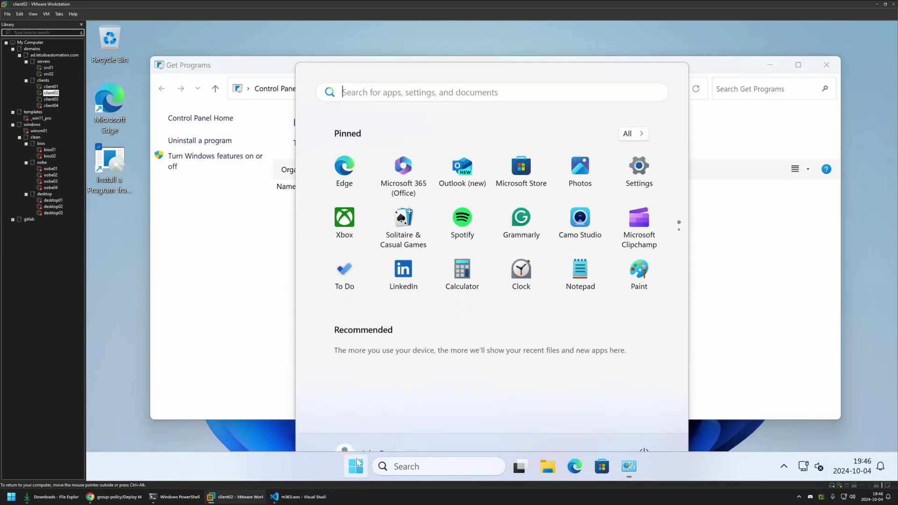
{"action": "type", "text": "cmd"}
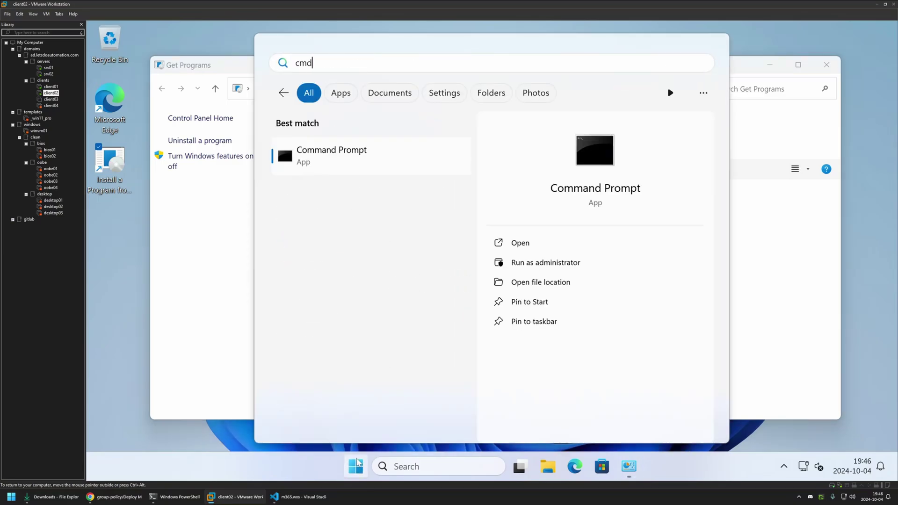
{"action": "key", "text": "Return"}
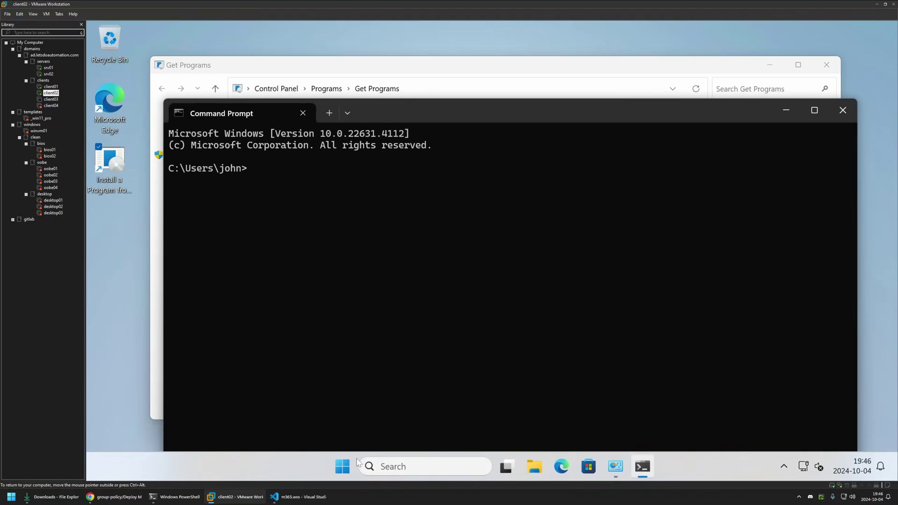
{"action": "type", "text": "gpupdate"}
{"action": "key", "text": "Return"}
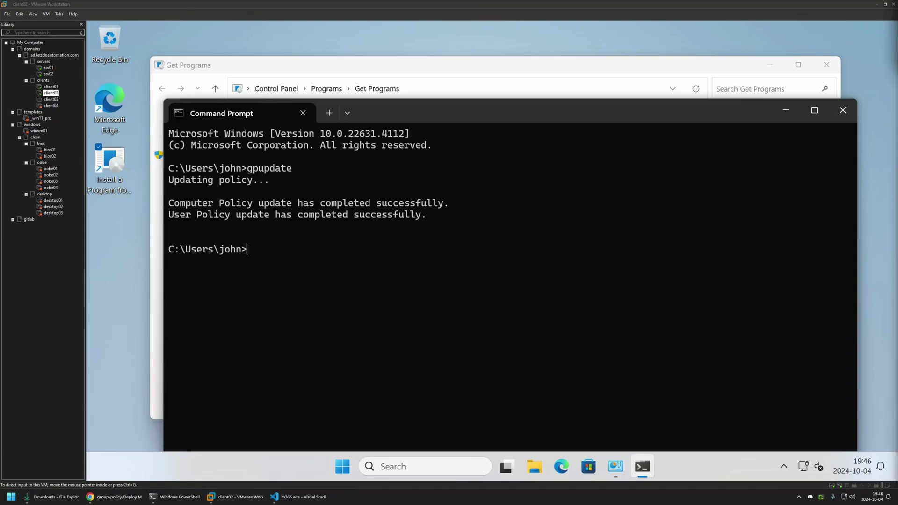
- Refresh Get Programs and install the Office M365 Installer listed there
{"action": "left_click", "coordinate": [374, 73]}
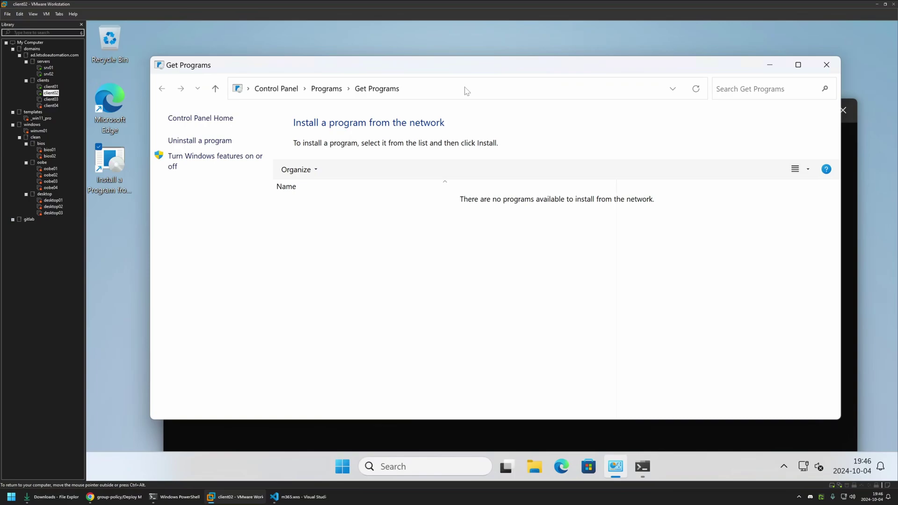
{"action": "right_click", "coordinate": [336, 215]}
{"action": "left_click", "coordinate": [378, 270]}
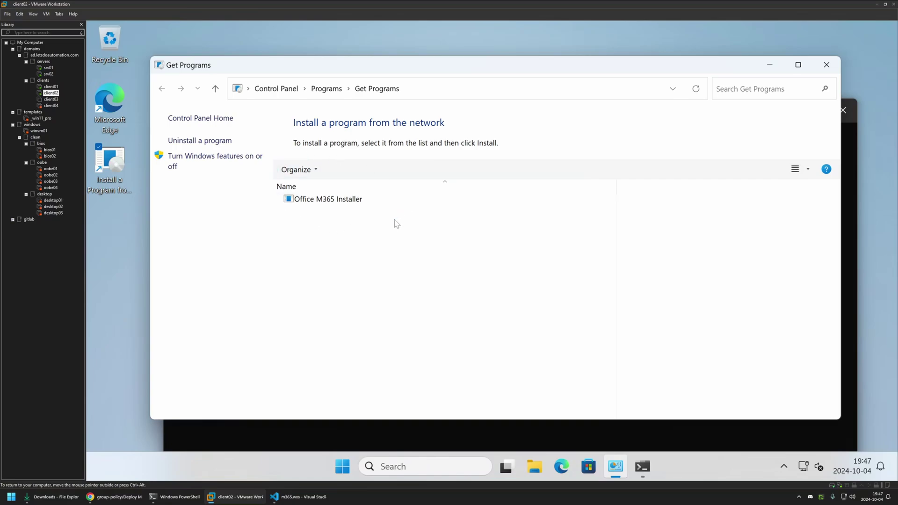
{"action": "double_click", "coordinate": [329, 200]}
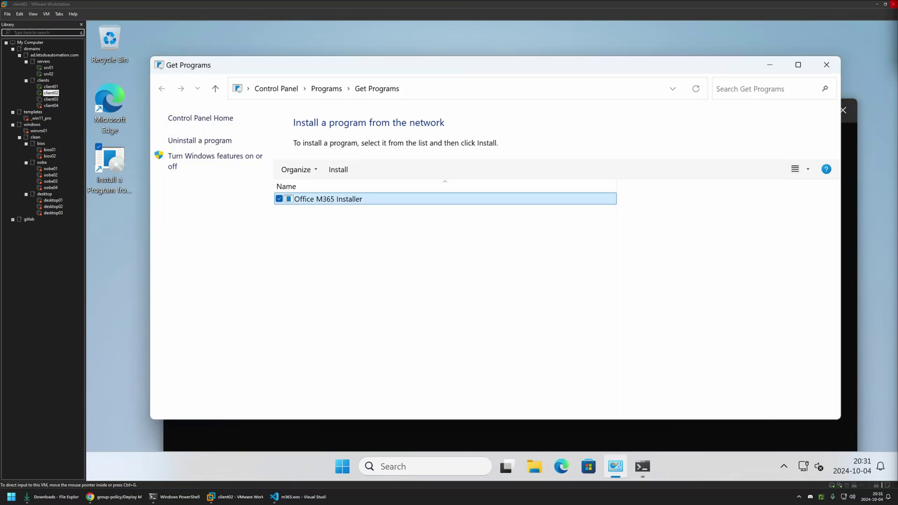
- Launch Microsoft Word from the Start menu's All apps list
{"action": "left_click", "coordinate": [342, 466]}
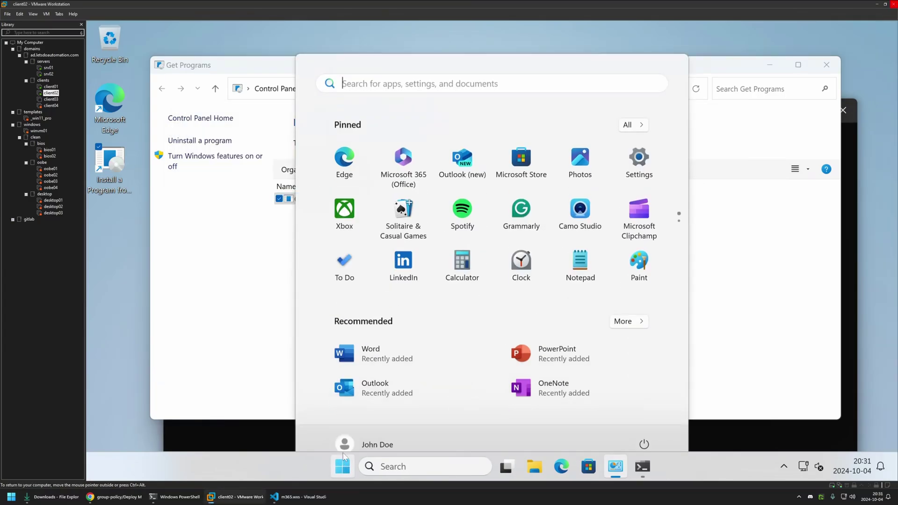
{"action": "left_click", "coordinate": [640, 109]}
{"action": "scroll", "coordinate": [546, 194], "scroll_direction": "down", "scroll_amount": 15}
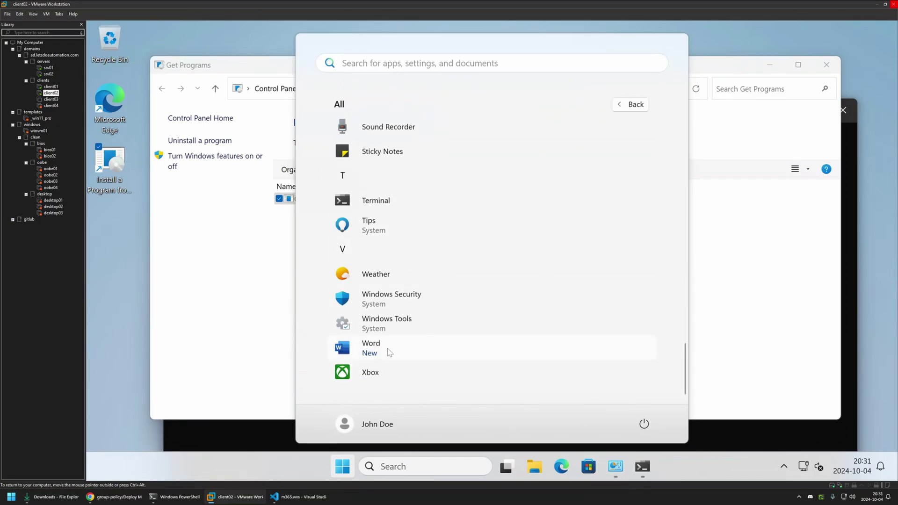
{"action": "left_click", "coordinate": [390, 346]}
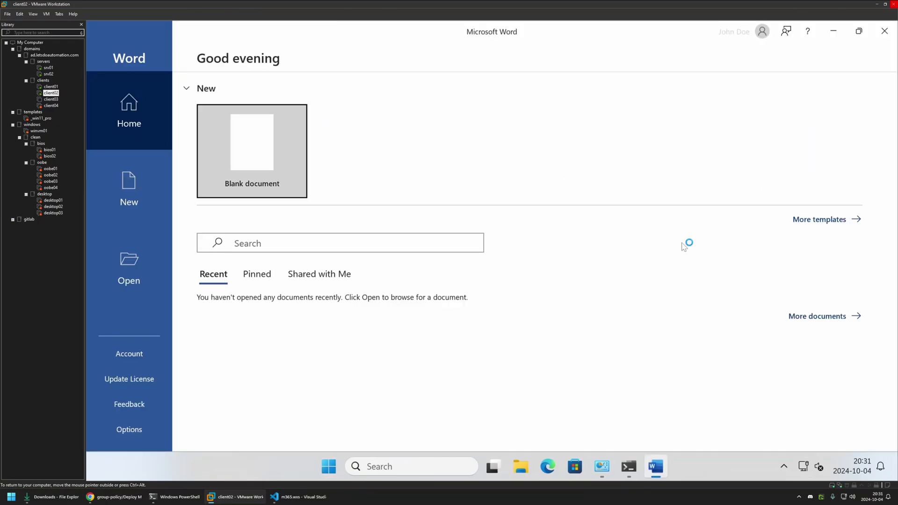